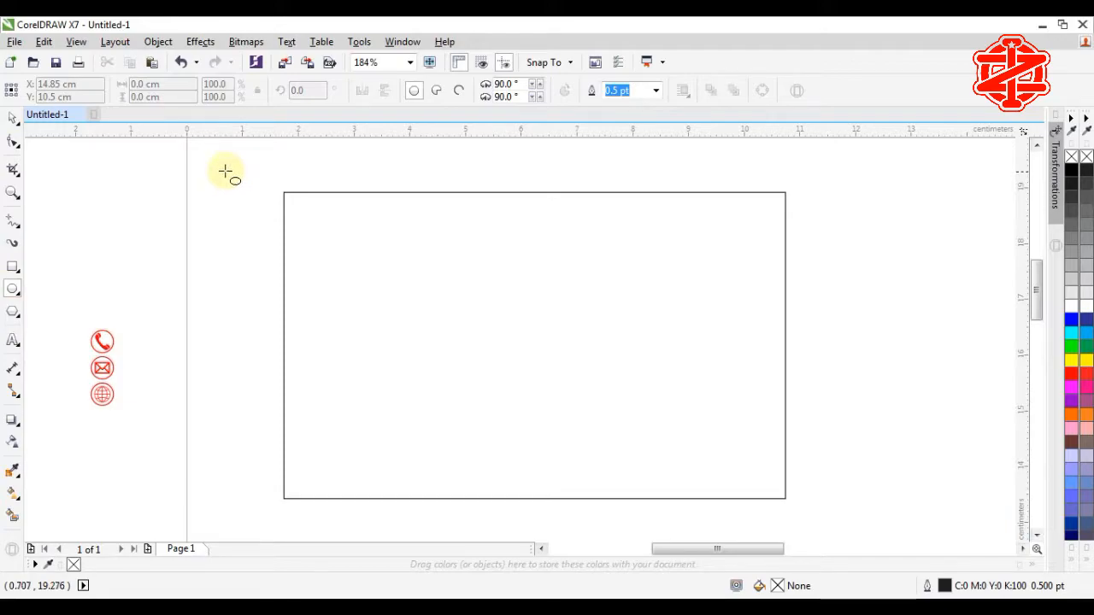
Step: Draw a circle and position it over the card's left edge
{"action": "left_click_drag", "start_coordinate": [226, 166], "coordinate": [427, 488]}
{"action": "scroll", "coordinate": [478, 264], "scroll_direction": "down", "scroll_amount": 3}
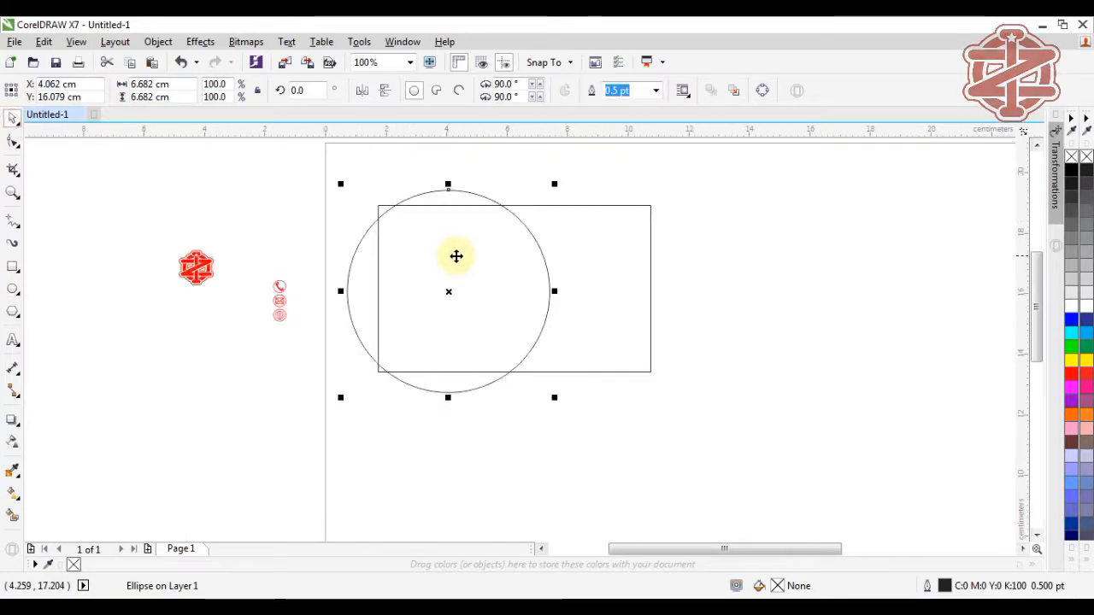
{"action": "left_click_drag", "start_coordinate": [454, 254], "coordinate": [407, 251]}
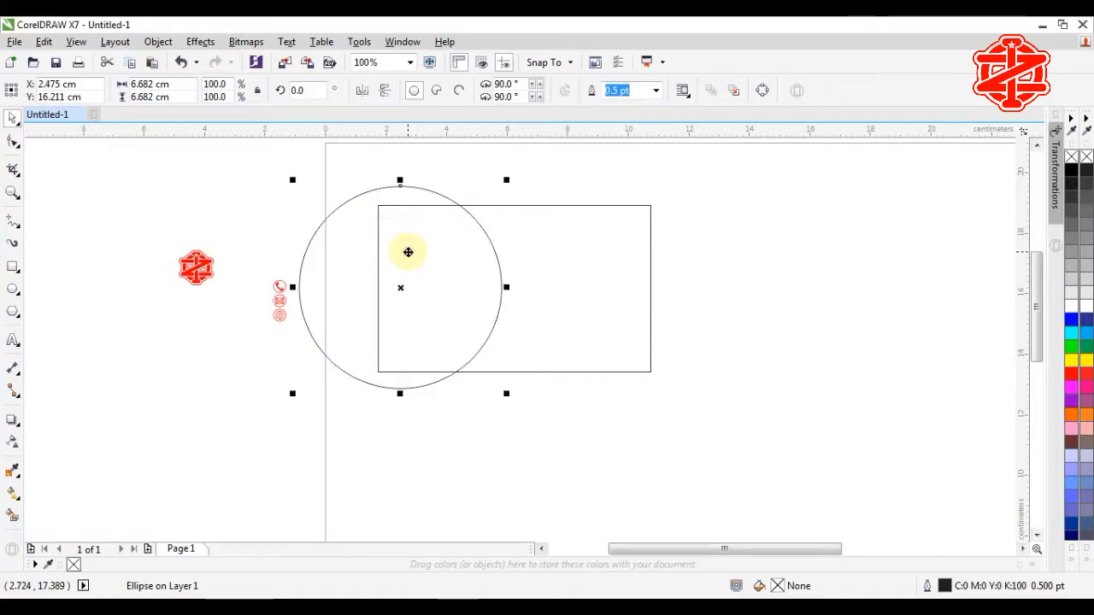
Step: Drop a duplicate slightly left of the circle and scale it to 99% (6.617 cm)
{"action": "key", "text": "F2"}
{"action": "left_click_drag", "start_coordinate": [249, 171], "coordinate": [617, 444]}
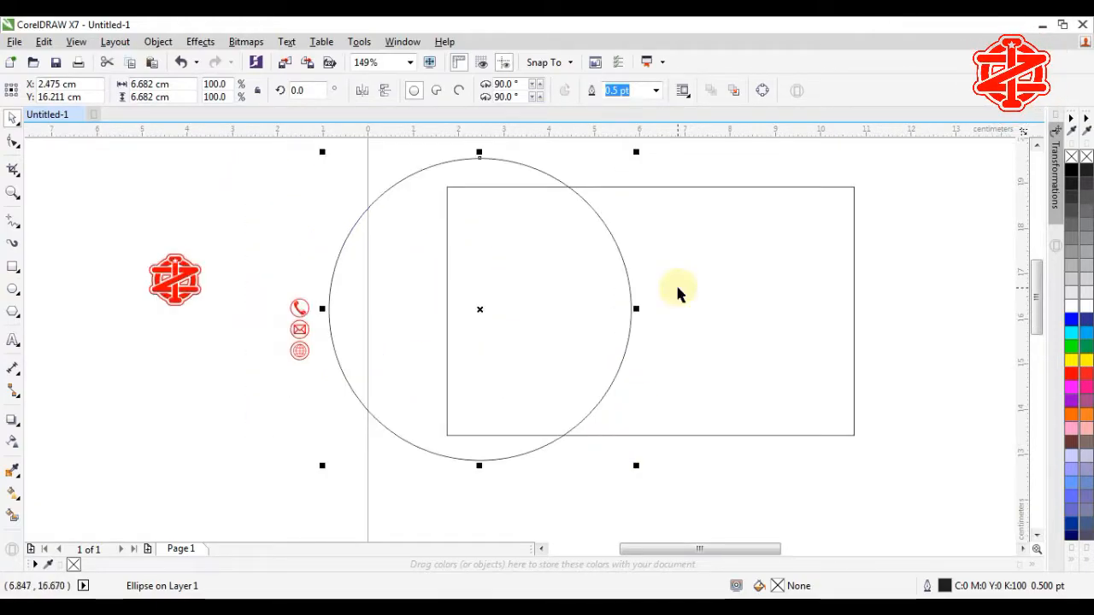
{"action": "mouse_move", "coordinate": [477, 311]}
{"action": "left_mouse_down"}
{"action": "mouse_move", "coordinate": [461, 311]}
{"action": "mouse_move", "coordinate": [471, 306]}
{"action": "mouse_move", "coordinate": [466, 320]}
{"action": "left_mouse_up"}
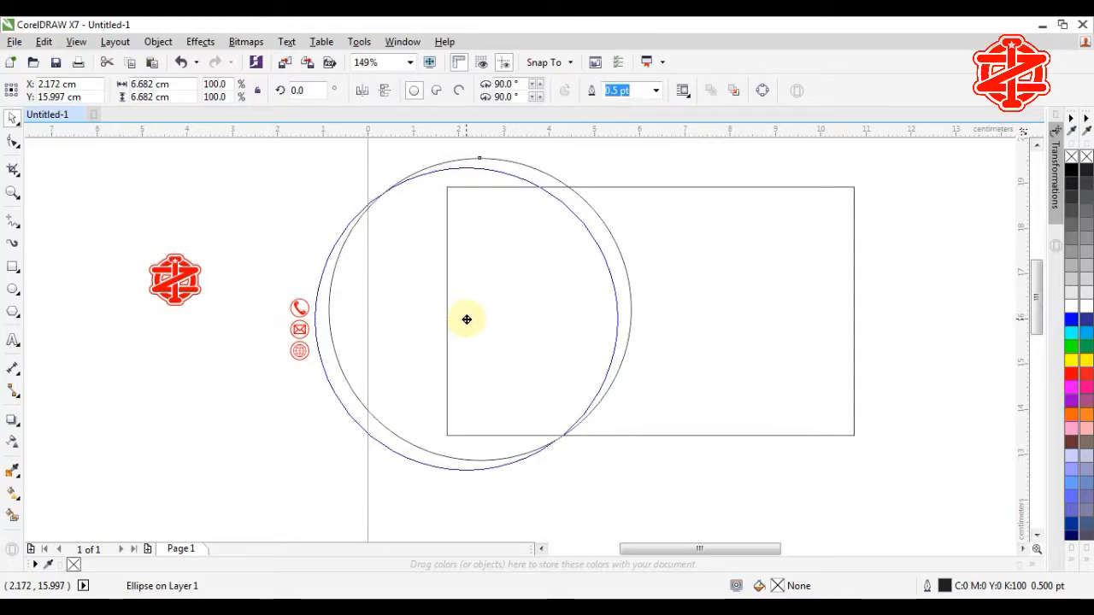
{"action": "left_click_drag", "start_coordinate": [467, 319], "coordinate": [466, 319]}
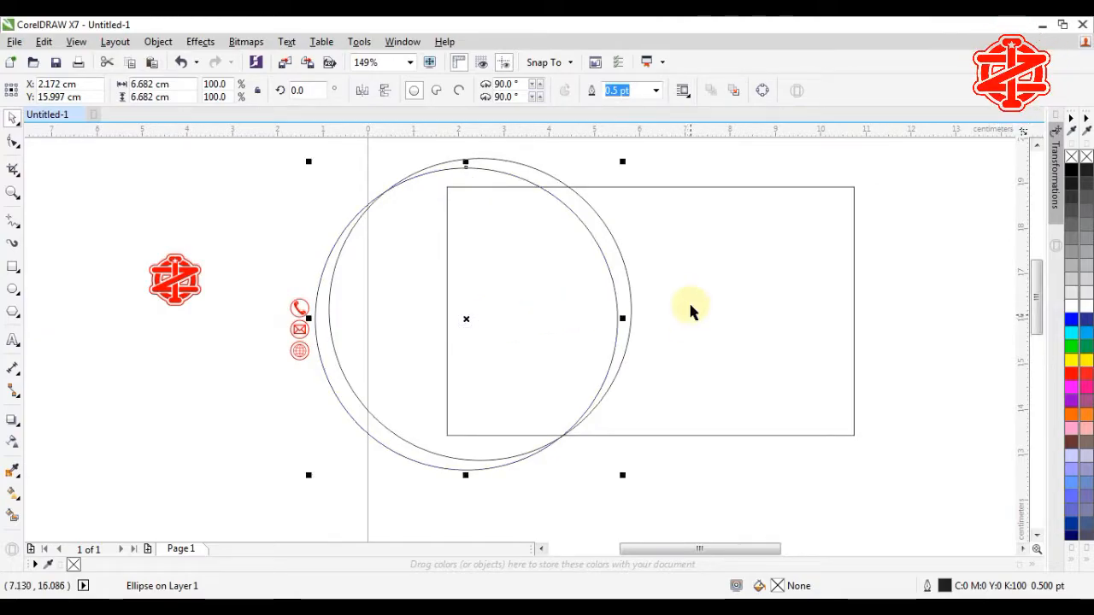
{"action": "left_click_drag", "start_coordinate": [623, 162], "coordinate": [621, 165]}
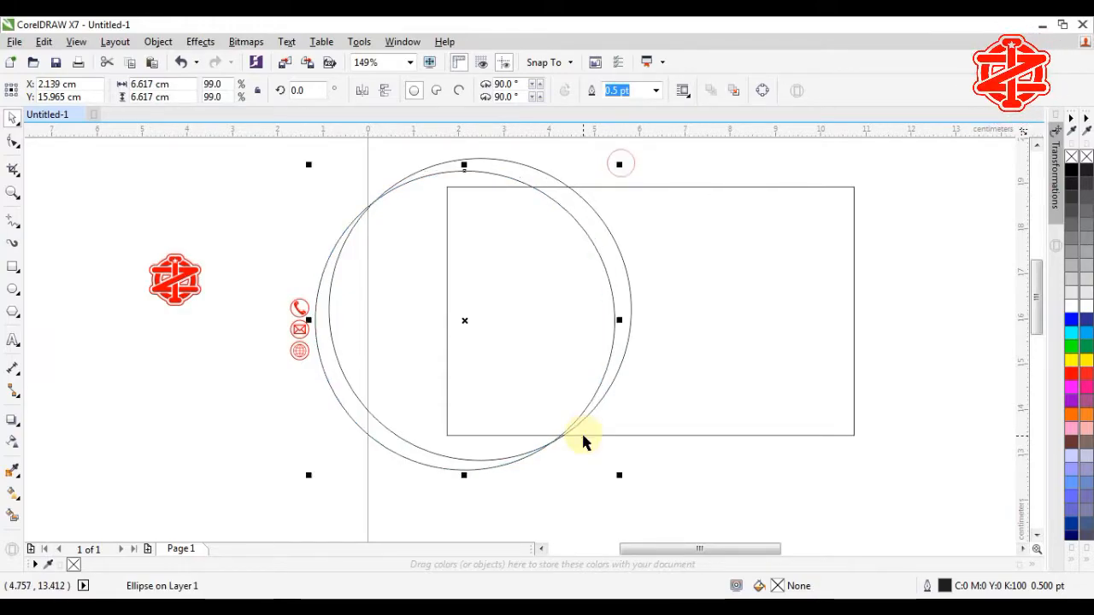
Step: Trim one circle with the other and delete the leftover circle, keeping the crescent
{"action": "left_click", "coordinate": [537, 174], "text": "shift"}
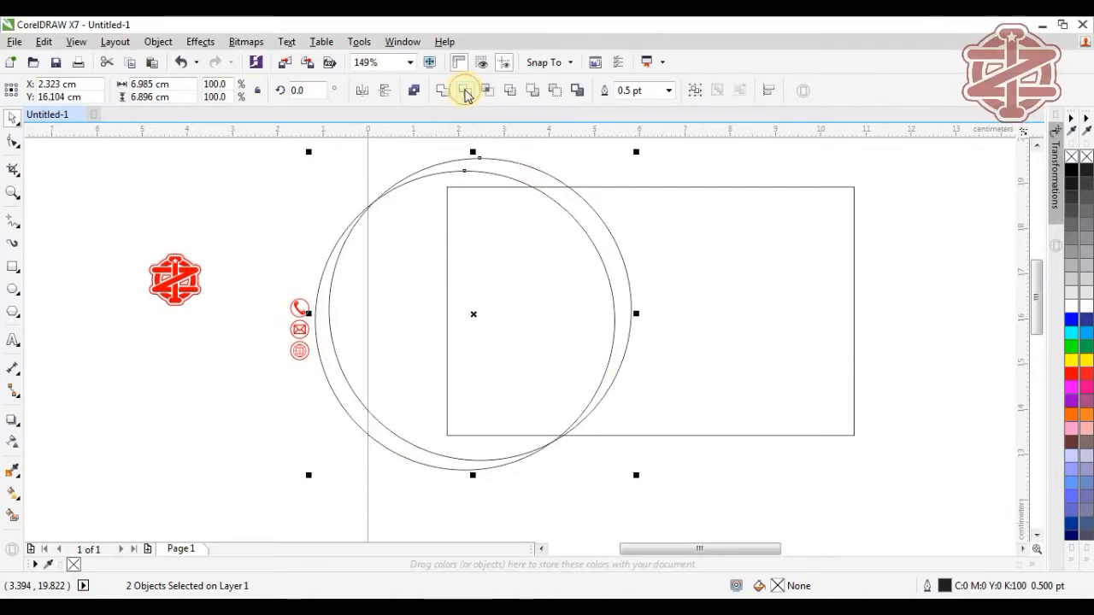
{"action": "left_click", "coordinate": [465, 91]}
{"action": "left_click", "coordinate": [369, 254]}
{"action": "left_click", "coordinate": [378, 250]}
{"action": "key", "text": "Delete"}
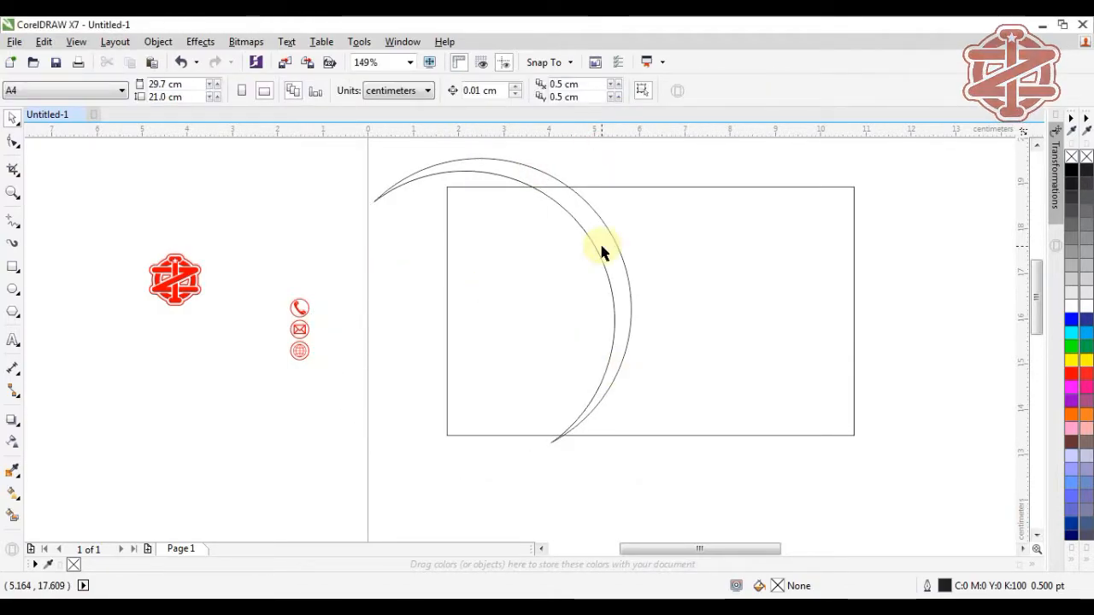
Step: Intersect the crescent with the card rectangle and delete the part outside the card
{"action": "left_click", "coordinate": [711, 251]}
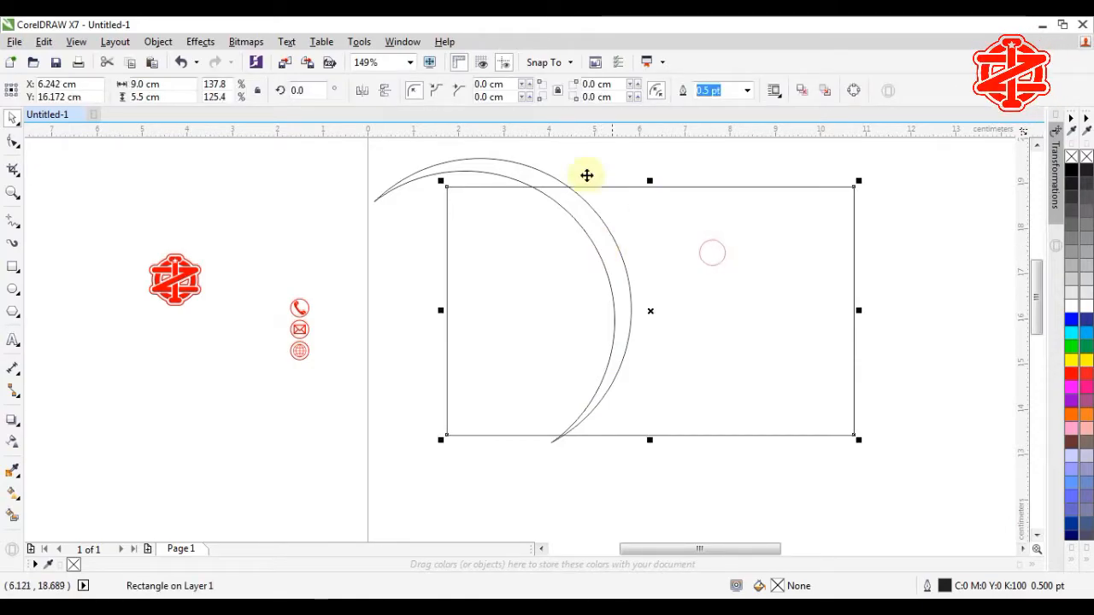
{"action": "left_click", "coordinate": [519, 167], "text": "shift"}
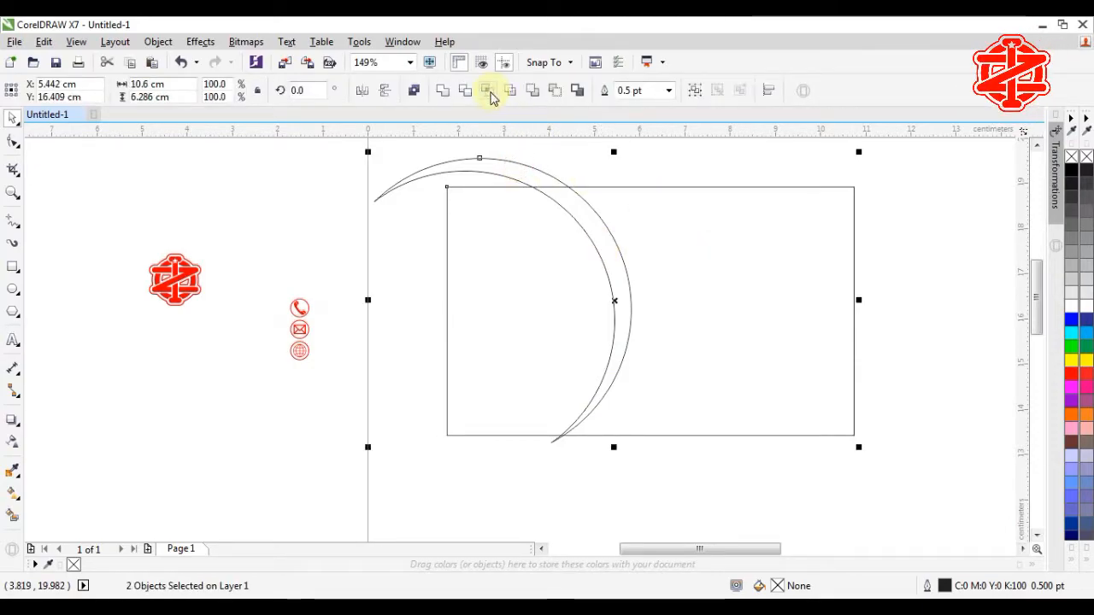
{"action": "left_click", "coordinate": [491, 92]}
{"action": "left_click", "coordinate": [558, 159]}
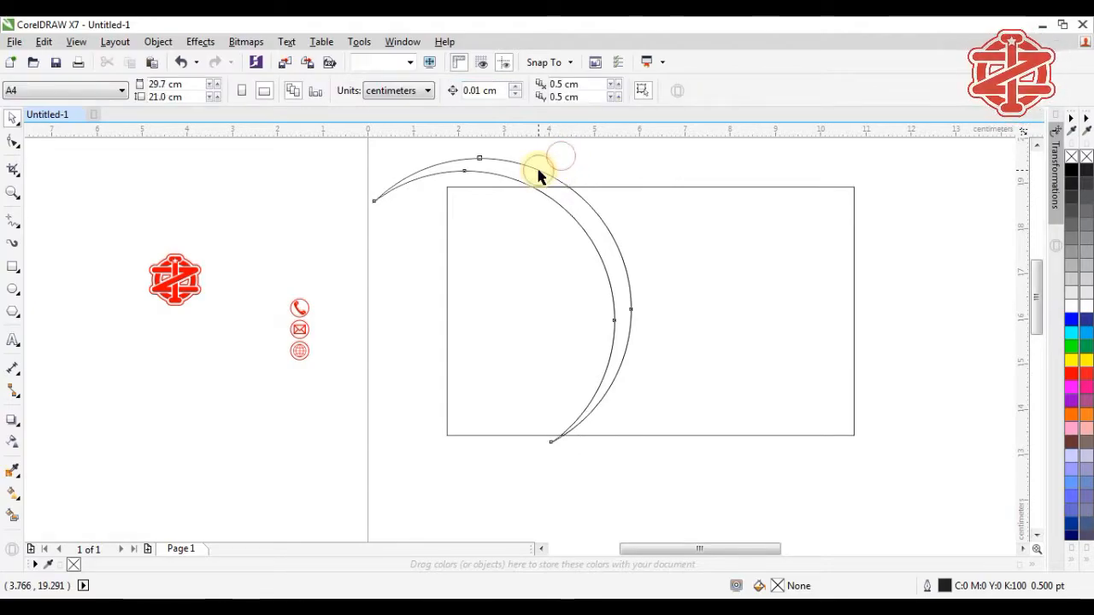
{"action": "left_click", "coordinate": [541, 170]}
{"action": "key", "text": "Delete"}
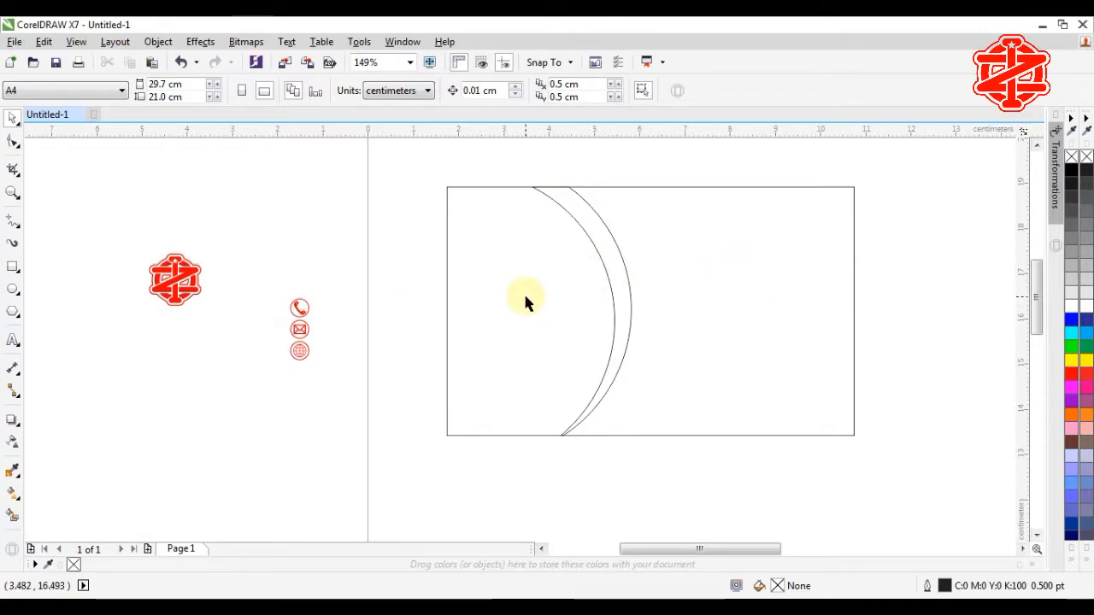
Step: Trim the card rectangle with the crescent and break the result apart into separate pieces
{"action": "left_click", "coordinate": [619, 262]}
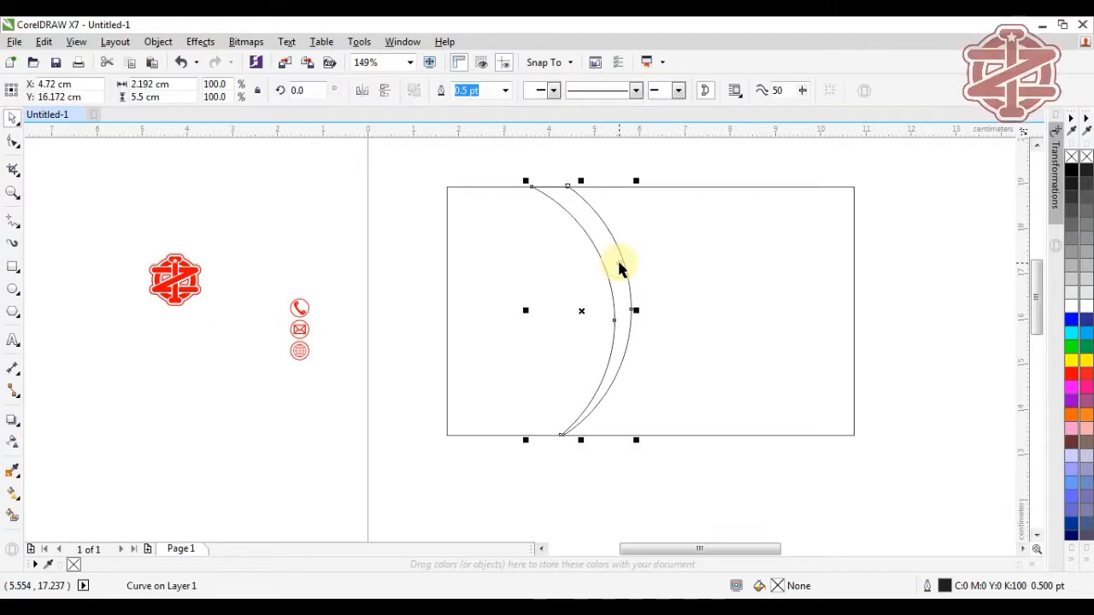
{"action": "left_click", "coordinate": [706, 268], "text": "shift"}
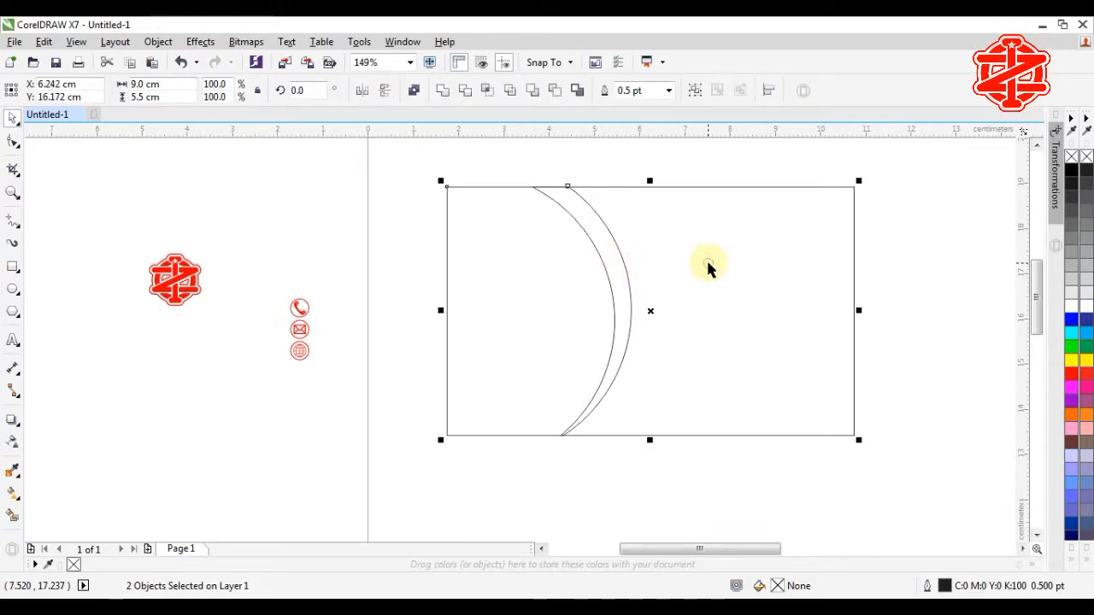
{"action": "left_click", "coordinate": [467, 94]}
{"action": "left_click", "coordinate": [651, 159]}
{"action": "left_click", "coordinate": [656, 247]}
{"action": "right_click", "coordinate": [656, 246]}
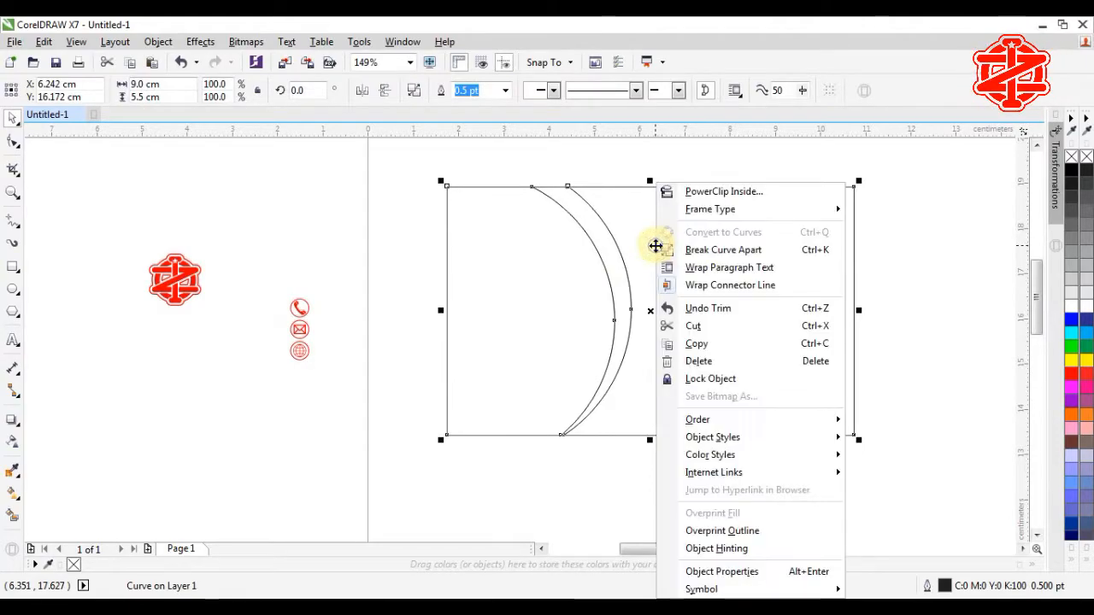
{"action": "left_click", "coordinate": [713, 250]}
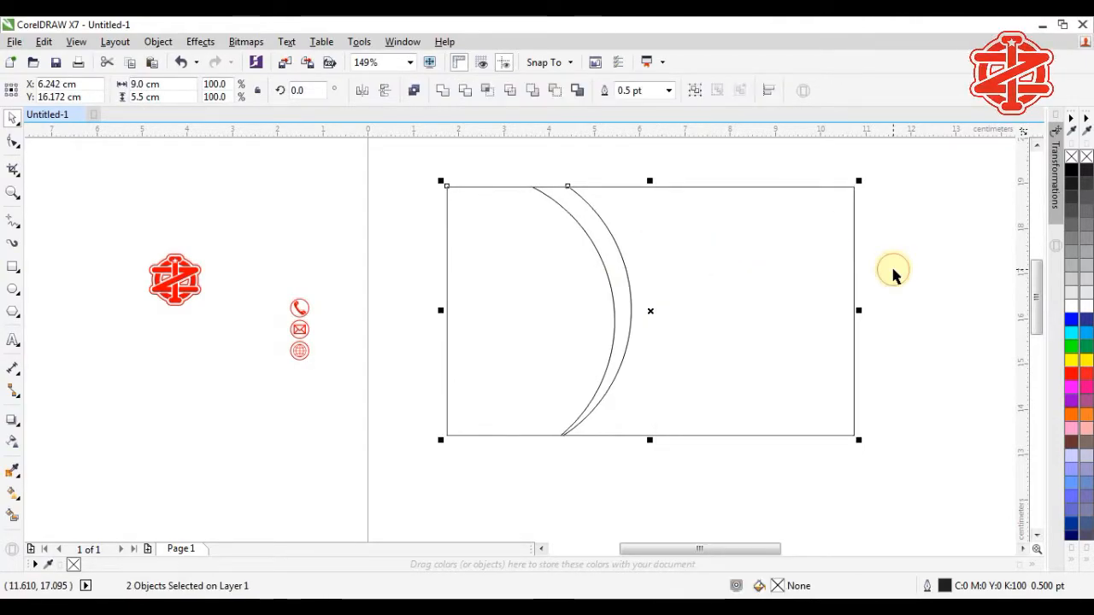
Step: Fill the thin arc red and the right and left card pieces black
{"action": "left_click", "coordinate": [894, 272]}
{"action": "left_click", "coordinate": [618, 276]}
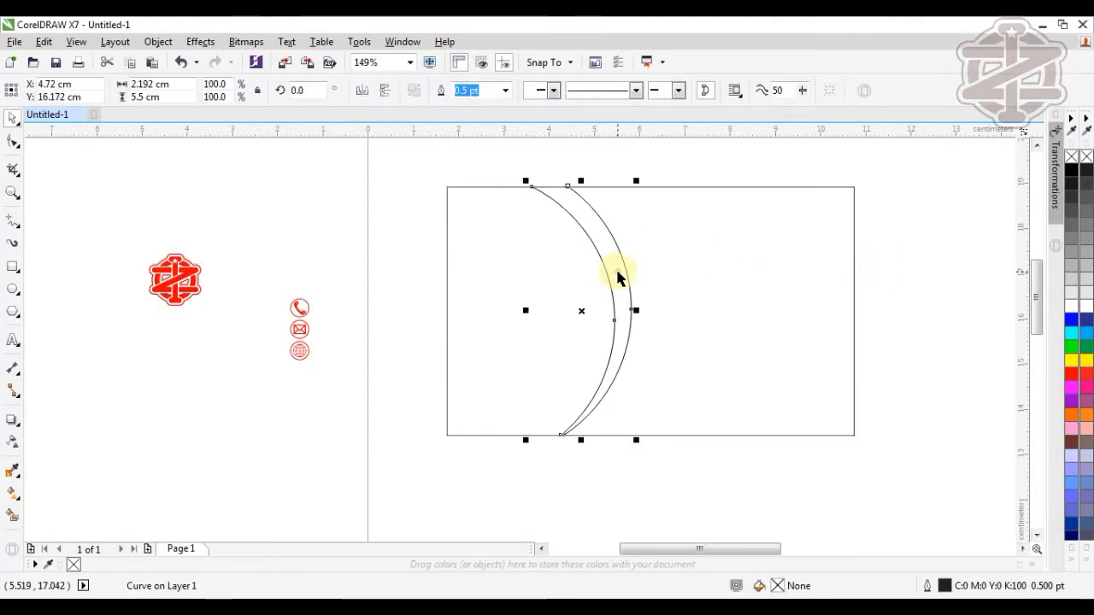
{"action": "left_click", "coordinate": [1070, 373]}
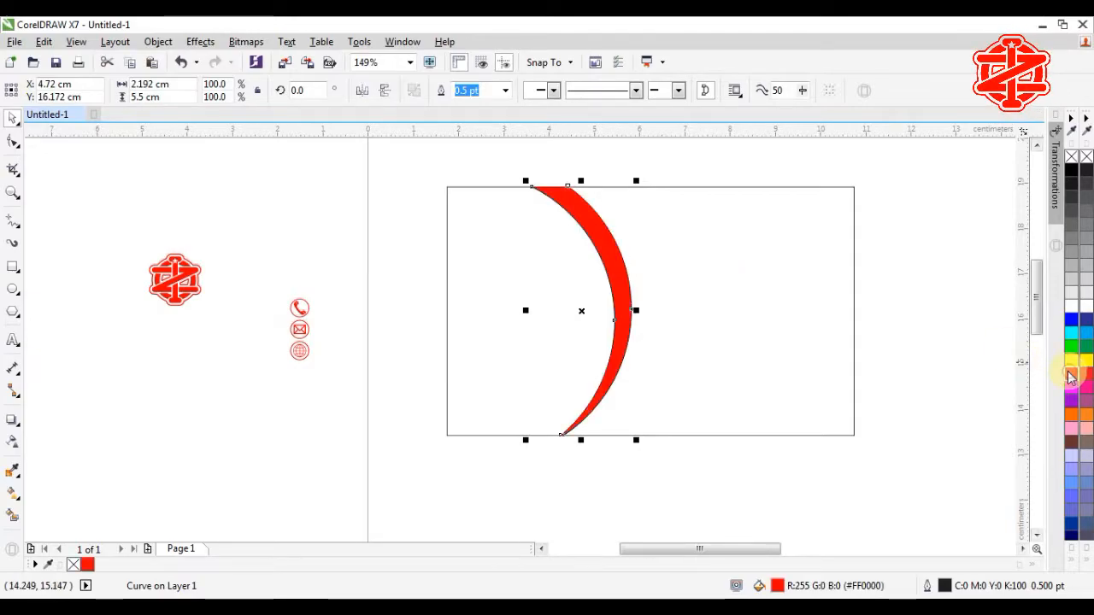
{"action": "left_click", "coordinate": [800, 312]}
{"action": "left_click", "coordinate": [1074, 170]}
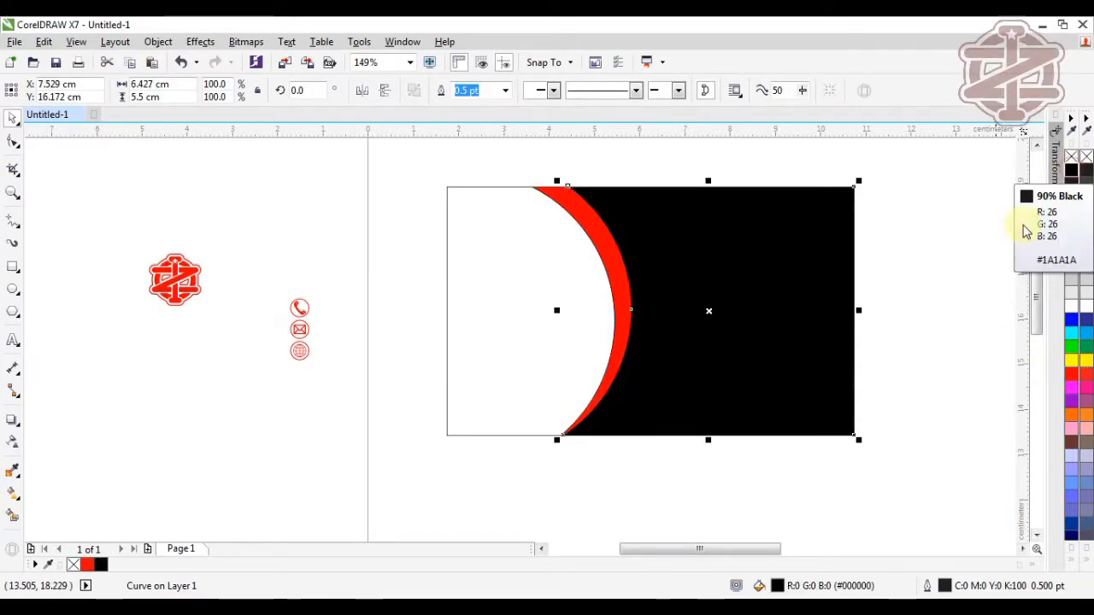
{"action": "left_click", "coordinate": [492, 262]}
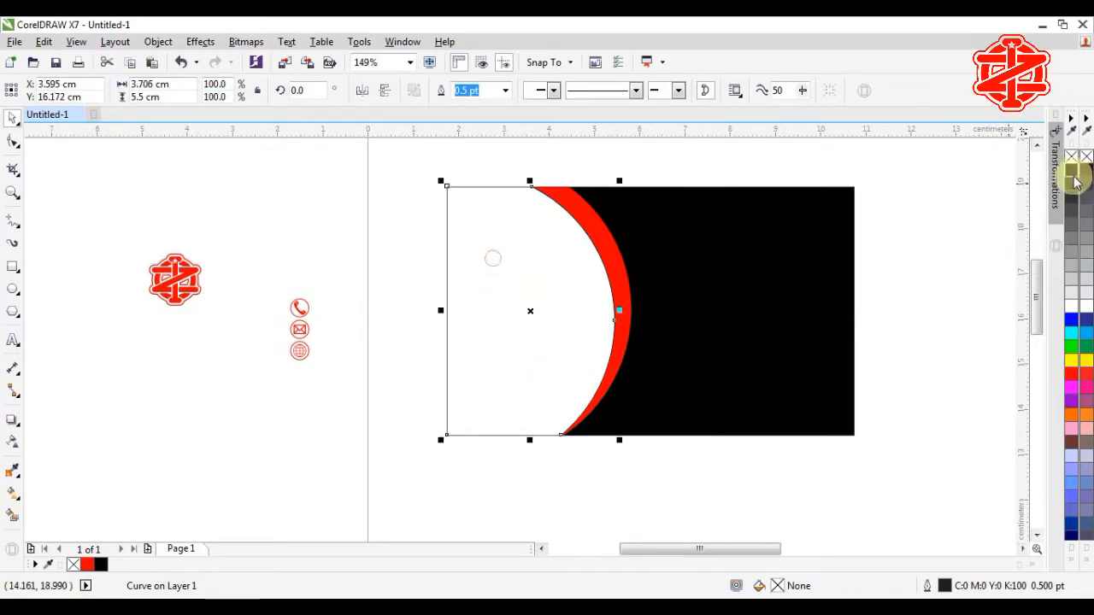
{"action": "left_click", "coordinate": [1074, 173]}
Step: Remove the outlines from all three card pieces
{"action": "left_click", "coordinate": [407, 154]}
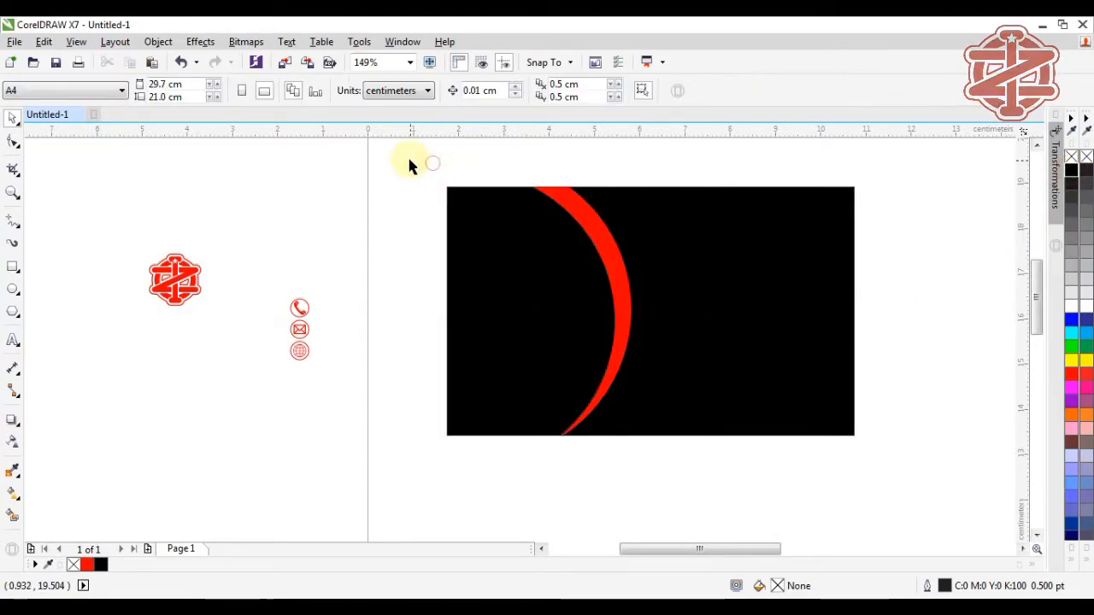
{"action": "left_click_drag", "start_coordinate": [407, 154], "coordinate": [886, 455]}
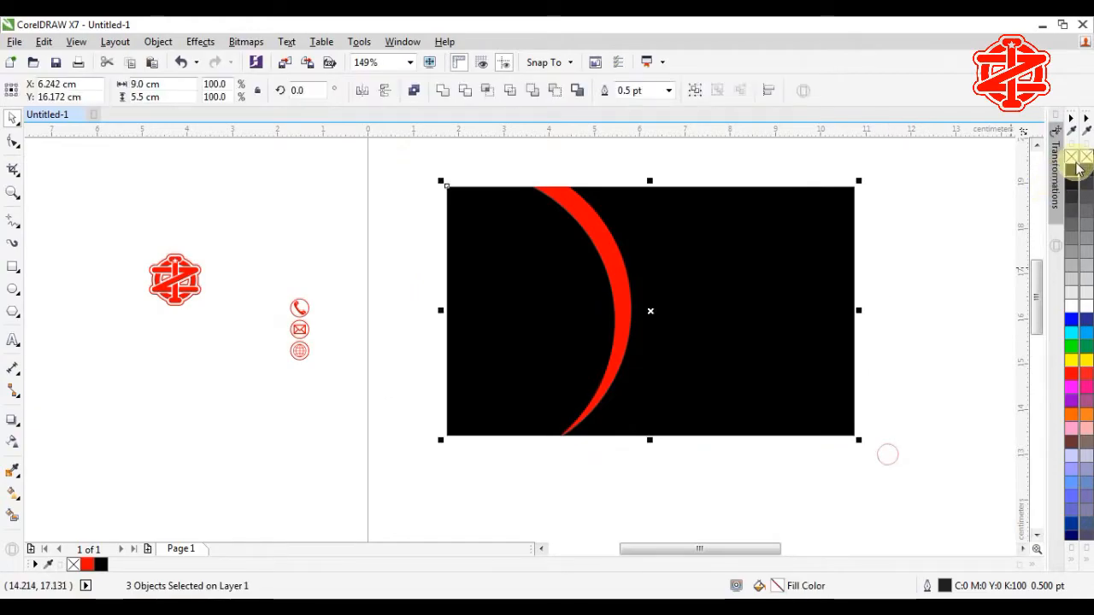
{"action": "right_click", "coordinate": [1076, 162]}
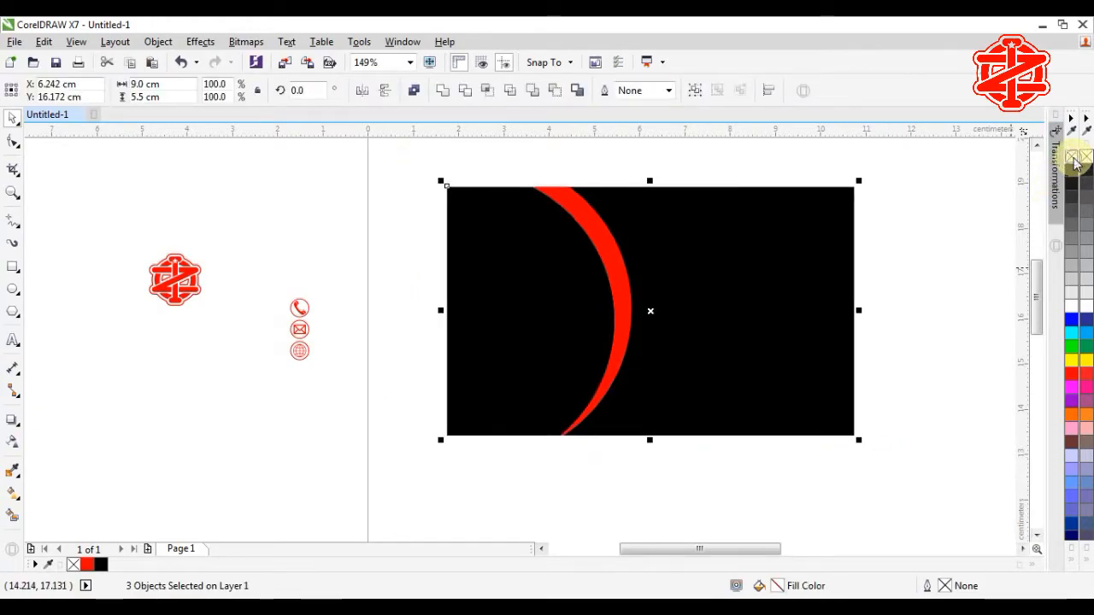
{"action": "left_click", "coordinate": [912, 280]}
{"action": "left_click", "coordinate": [728, 323]}
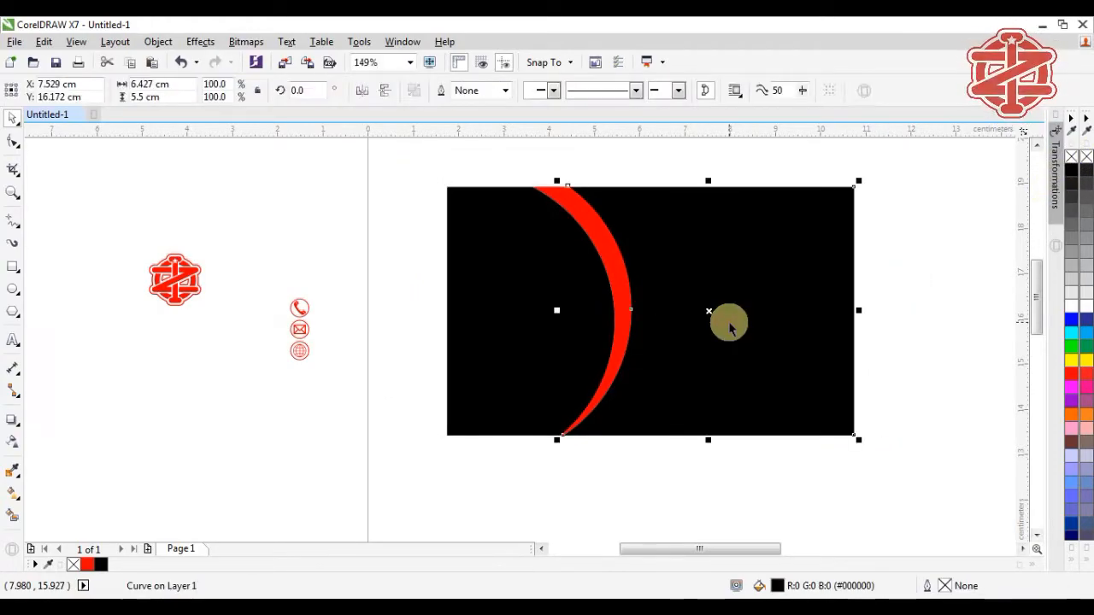
{"action": "left_click", "coordinate": [12, 495]}
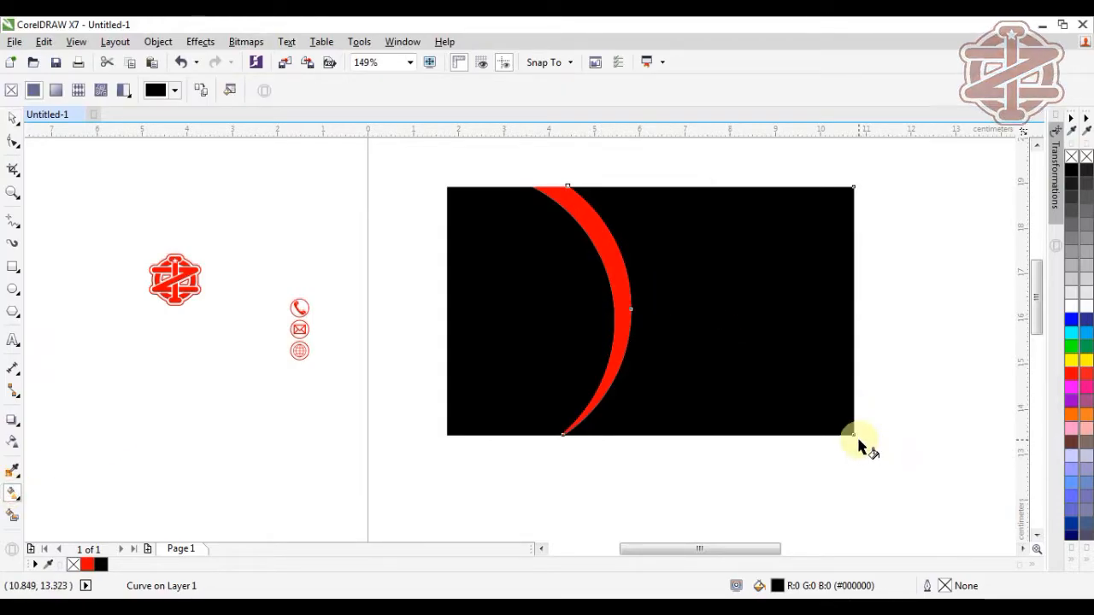
Step: Lay a fountain fill across the right piece with a black start and red corner end
{"action": "left_click_drag", "start_coordinate": [736, 342], "coordinate": [674, 272]}
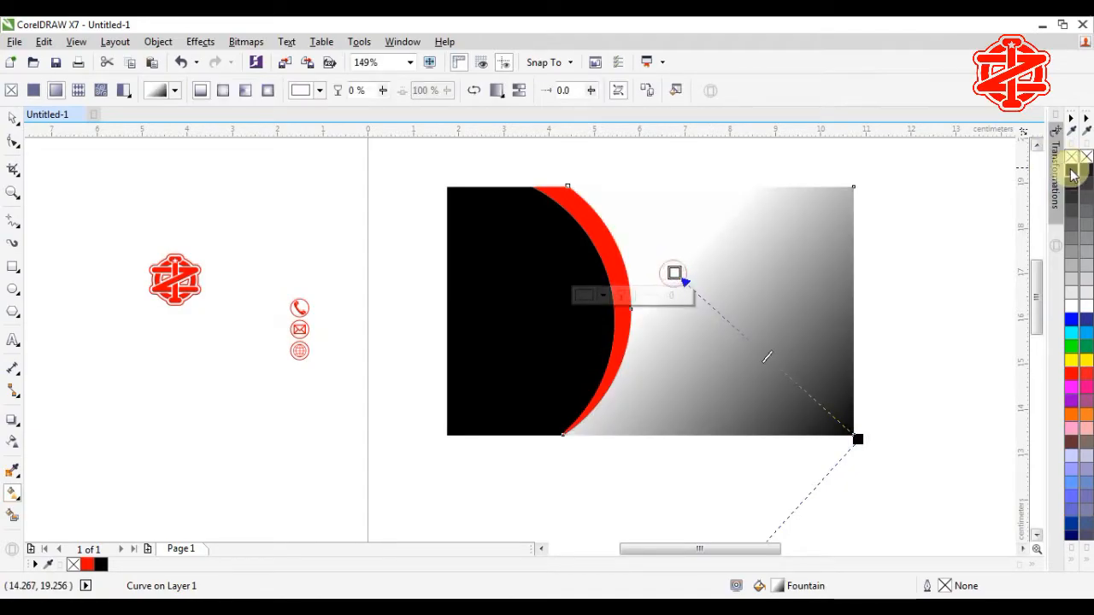
{"action": "left_click", "coordinate": [1073, 171]}
{"action": "left_click", "coordinate": [857, 440]}
{"action": "left_click", "coordinate": [1070, 377]}
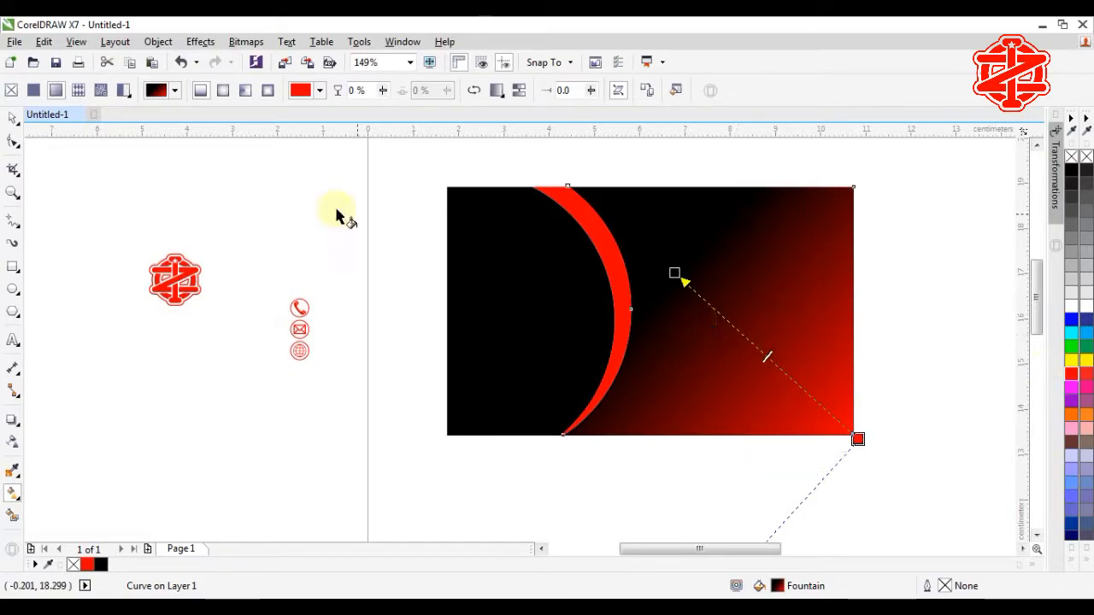
Step: Switch the gradient to elliptical and reposition its centre and end nodes
{"action": "left_click", "coordinate": [223, 90]}
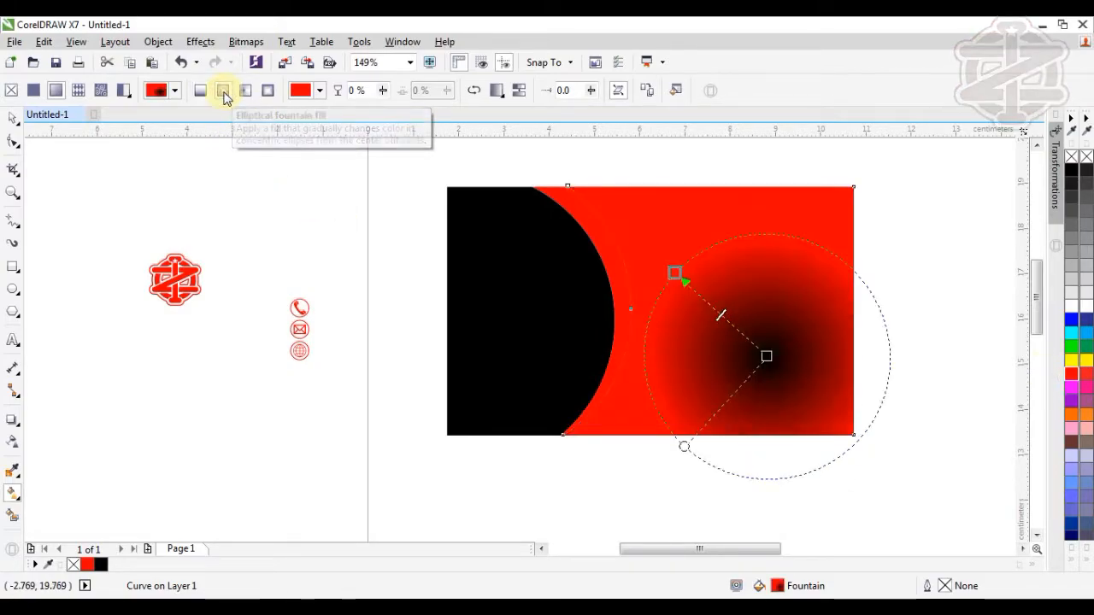
{"action": "left_click_drag", "start_coordinate": [766, 356], "coordinate": [650, 240]}
{"action": "left_click_drag", "start_coordinate": [838, 395], "coordinate": [920, 511]}
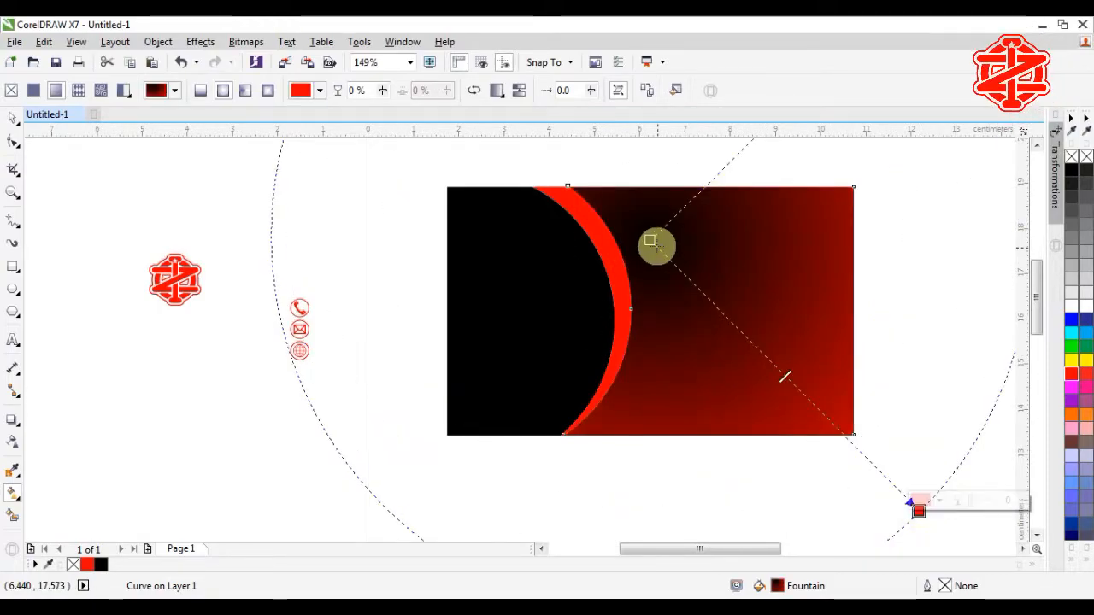
{"action": "left_click_drag", "start_coordinate": [650, 240], "coordinate": [766, 385]}
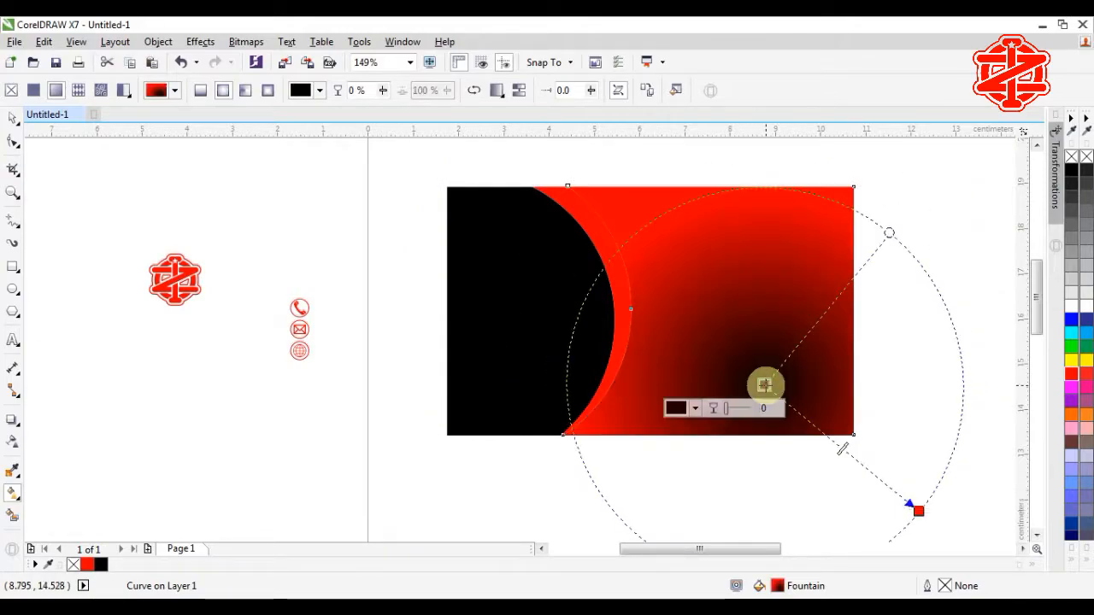
{"action": "scroll", "coordinate": [906, 478], "scroll_direction": "down", "scroll_amount": 2}
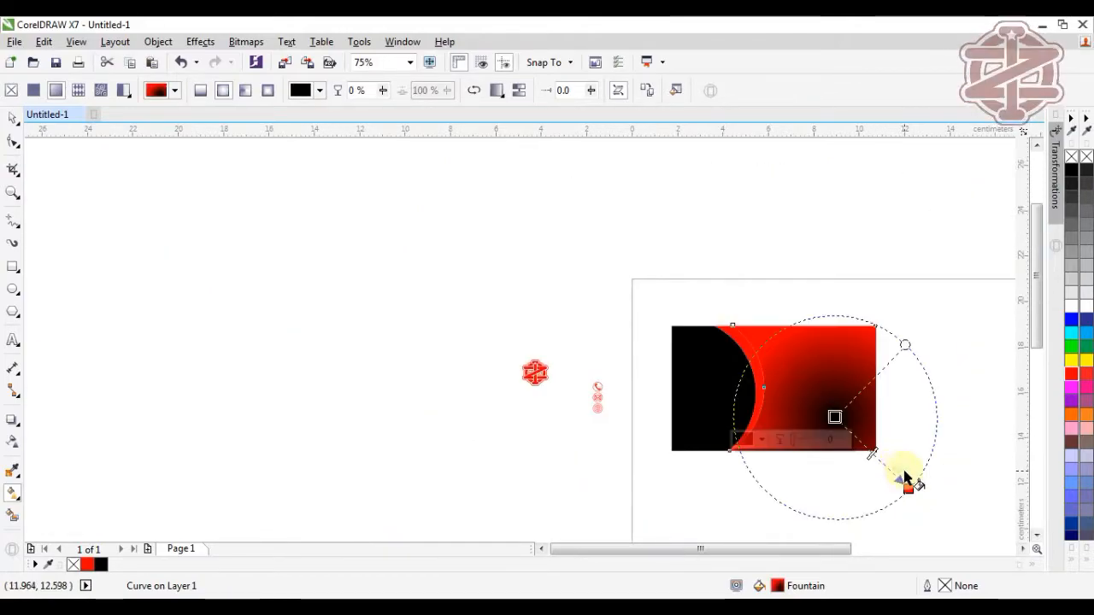
Step: Enlarge the elliptical gradient and shift its nodes toward the lower right
{"action": "left_click_drag", "start_coordinate": [833, 420], "coordinate": [779, 360]}
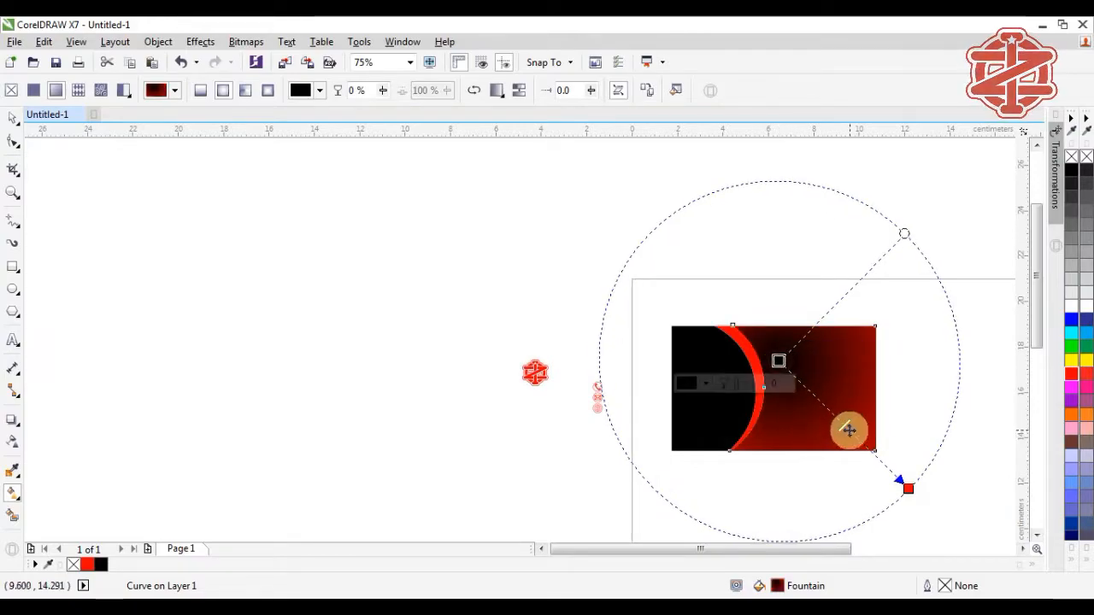
{"action": "left_click_drag", "start_coordinate": [844, 425], "coordinate": [959, 530]}
{"action": "left_click_drag", "start_coordinate": [767, 362], "coordinate": [785, 372]}
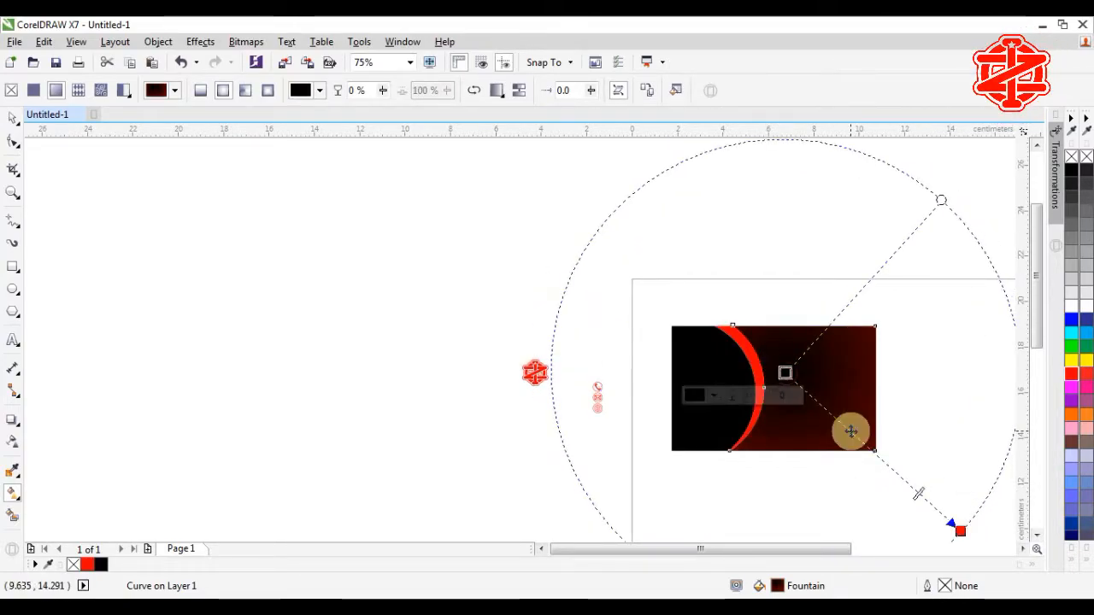
{"action": "scroll", "coordinate": [931, 501], "scroll_direction": "down", "scroll_amount": 2}
{"action": "scroll", "coordinate": [964, 519], "scroll_direction": "up", "scroll_amount": 3}
{"action": "left_click_drag", "start_coordinate": [671, 451], "coordinate": [753, 513]}
{"action": "left_click_drag", "start_coordinate": [459, 258], "coordinate": [425, 213]}
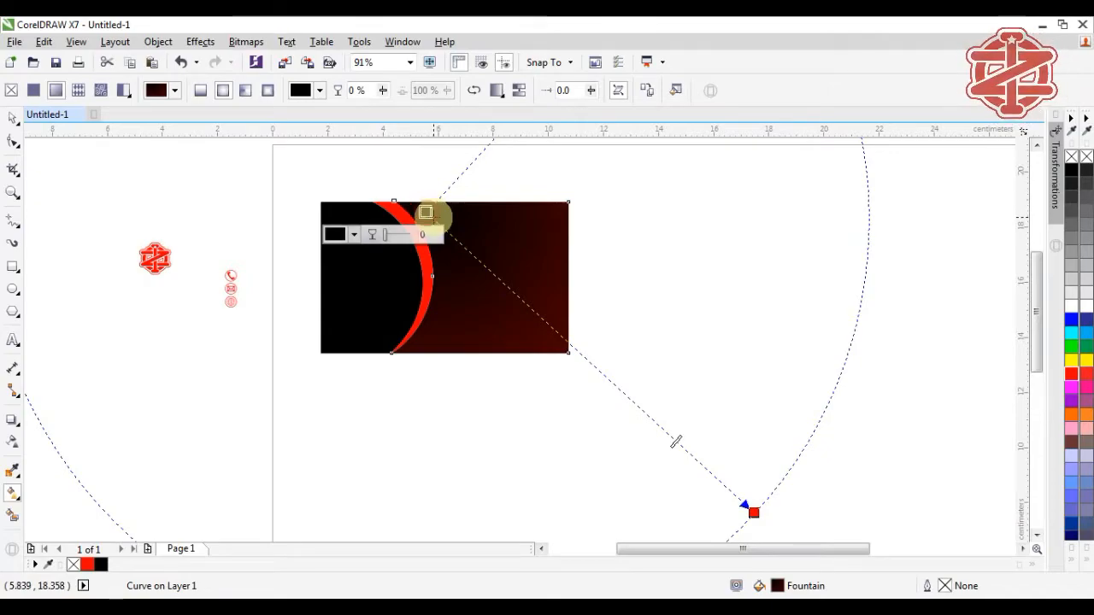
{"action": "left_click_drag", "start_coordinate": [425, 212], "coordinate": [457, 246]}
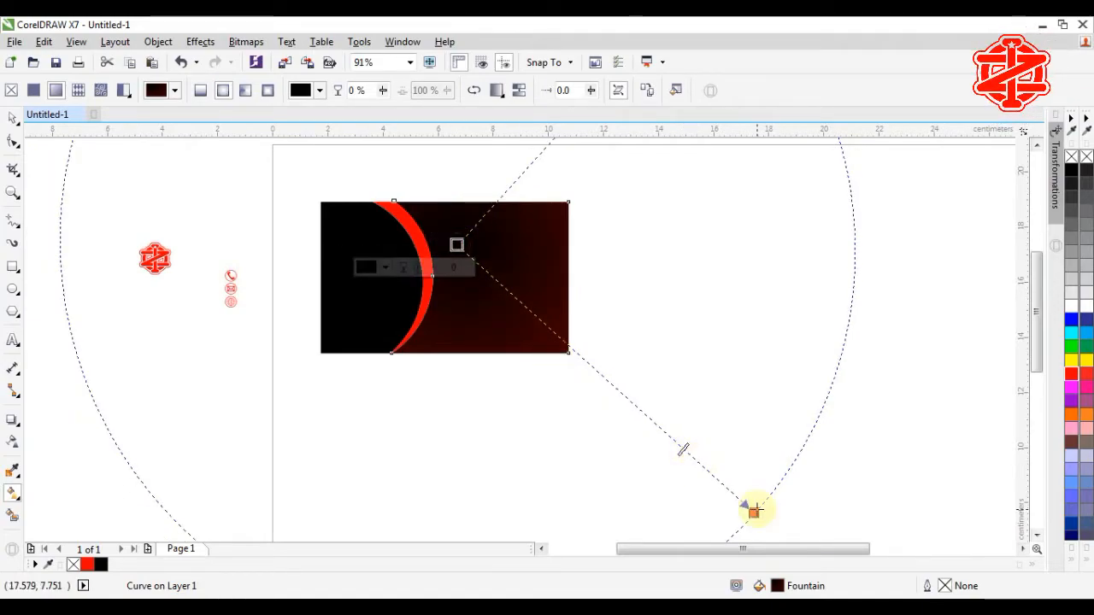
{"action": "left_click_drag", "start_coordinate": [753, 513], "coordinate": [814, 557]}
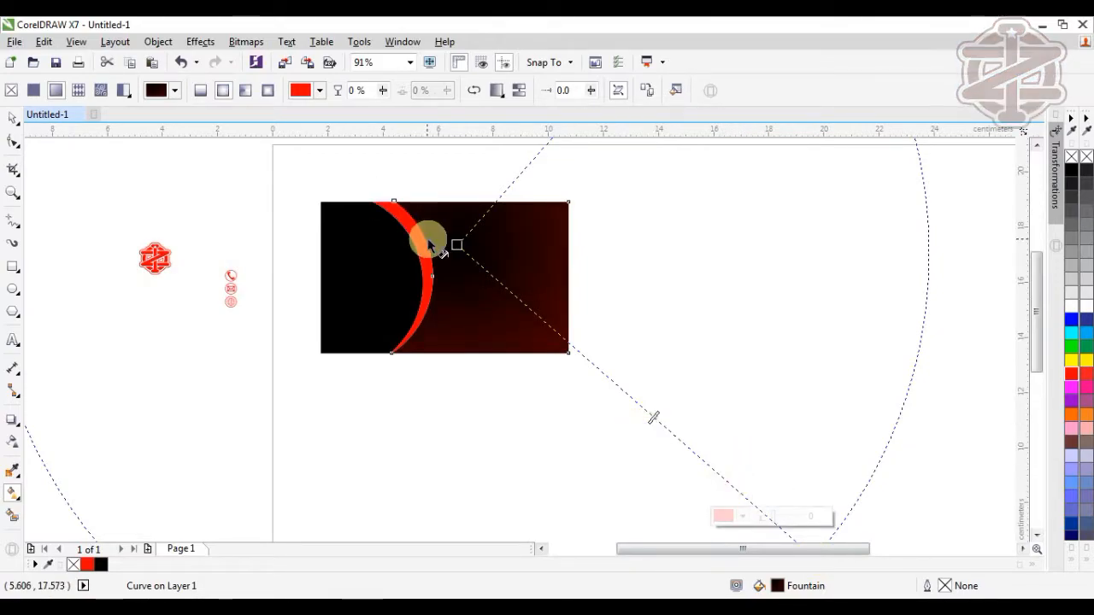
{"action": "left_click_drag", "start_coordinate": [457, 246], "coordinate": [475, 262]}
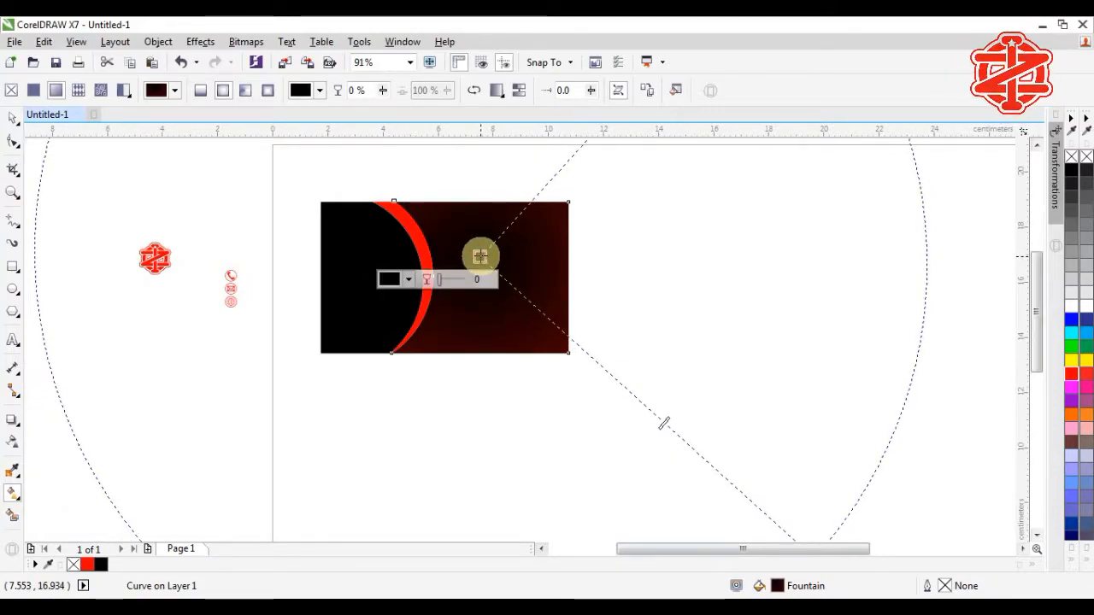
Step: Change to a linear fountain fill with a red lower-right end and black start
{"action": "left_click", "coordinate": [200, 90]}
{"action": "left_click", "coordinate": [488, 251]}
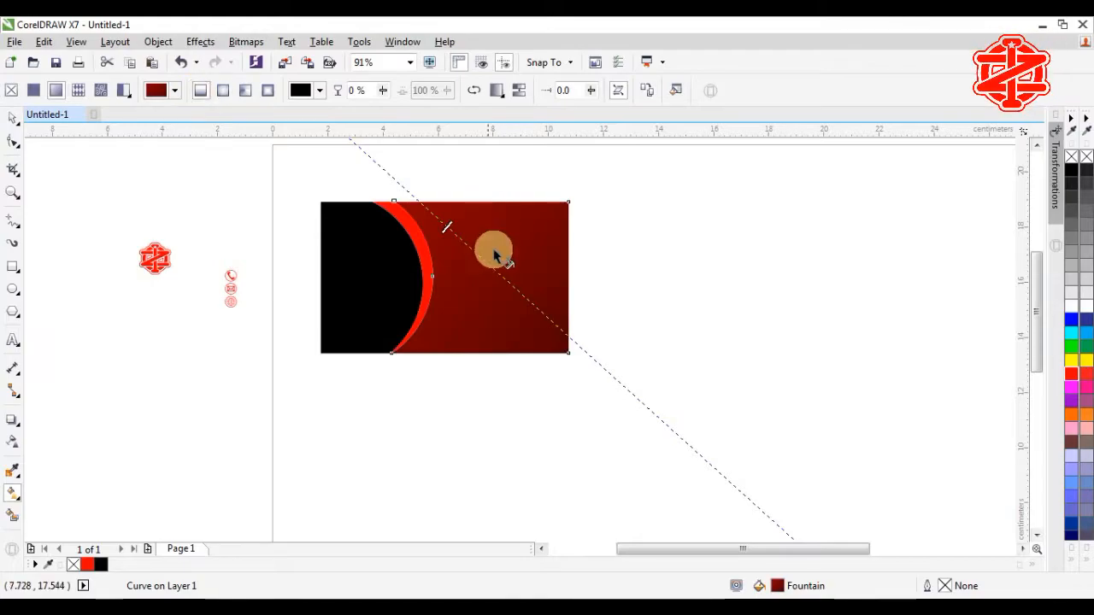
{"action": "scroll", "coordinate": [496, 256], "scroll_direction": "down", "scroll_amount": 2}
{"action": "left_click", "coordinate": [668, 418]}
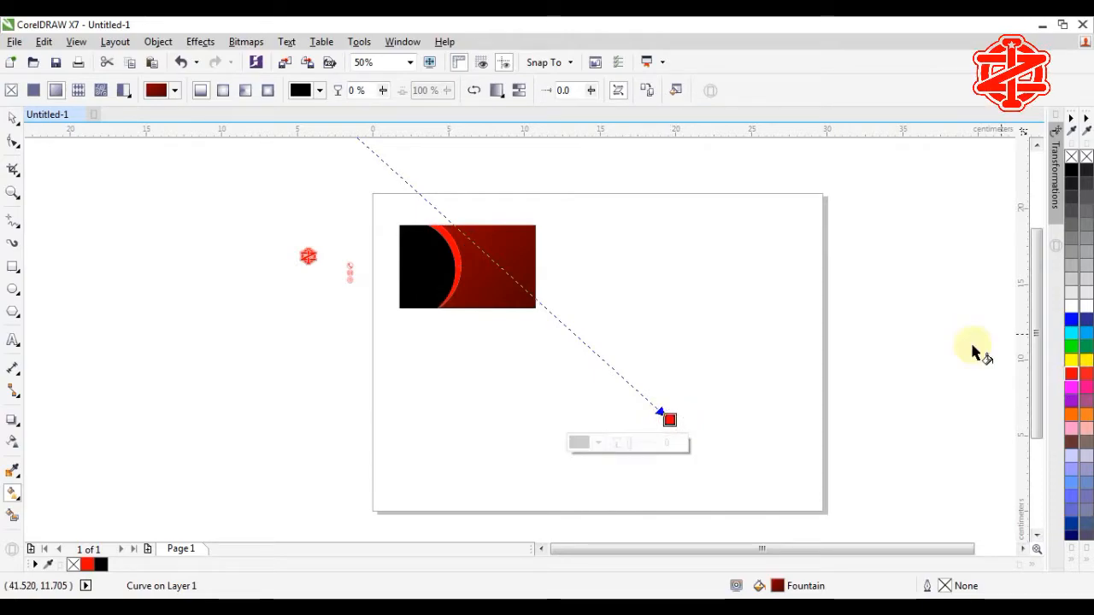
{"action": "left_click", "coordinate": [1071, 374]}
{"action": "scroll", "coordinate": [586, 237], "scroll_direction": "down", "scroll_amount": 1}
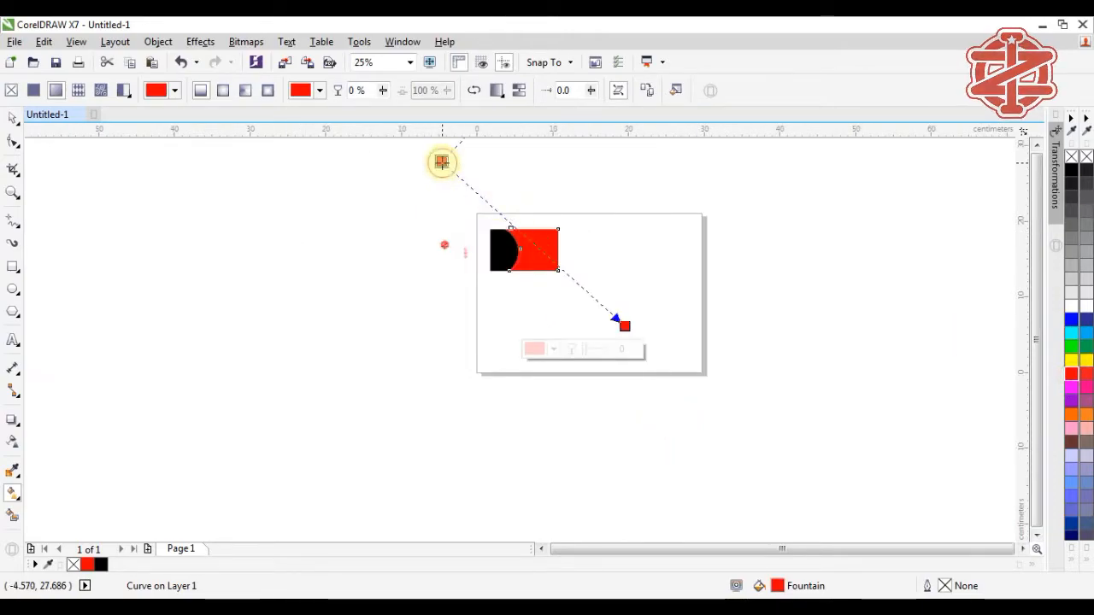
{"action": "left_click", "coordinate": [1072, 169]}
{"action": "left_click_drag", "start_coordinate": [442, 161], "coordinate": [520, 249]}
Step: Fine-tune the linear gradient's start angle and red end point, then deselect the card
{"action": "key", "text": "F2"}
{"action": "left_click_drag", "start_coordinate": [449, 212], "coordinate": [676, 361]}
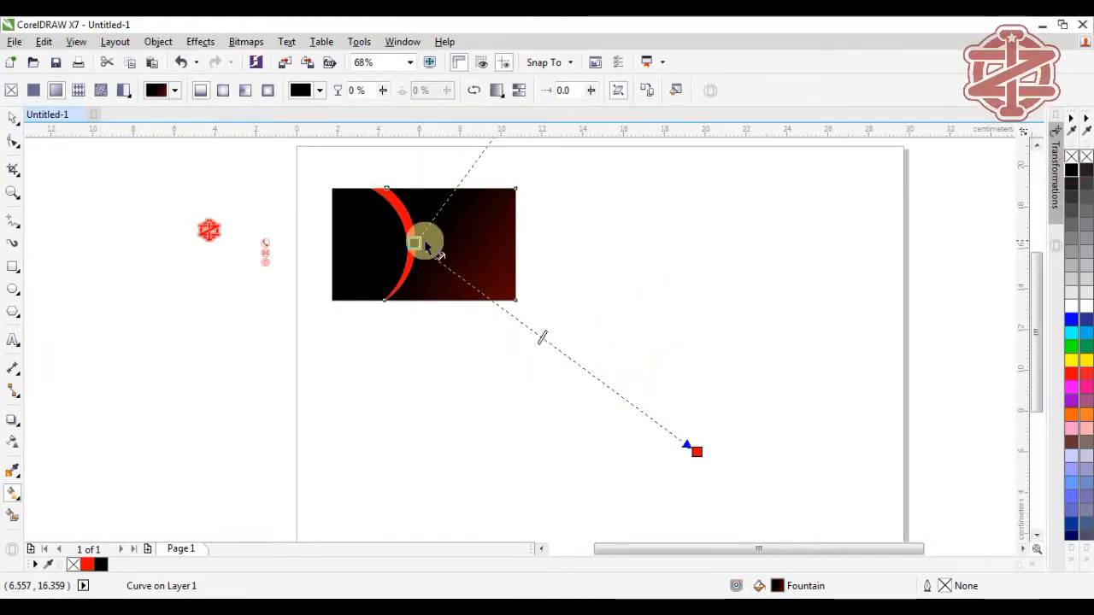
{"action": "left_click_drag", "start_coordinate": [415, 242], "coordinate": [439, 239]}
{"action": "left_click_drag", "start_coordinate": [697, 451], "coordinate": [643, 462]}
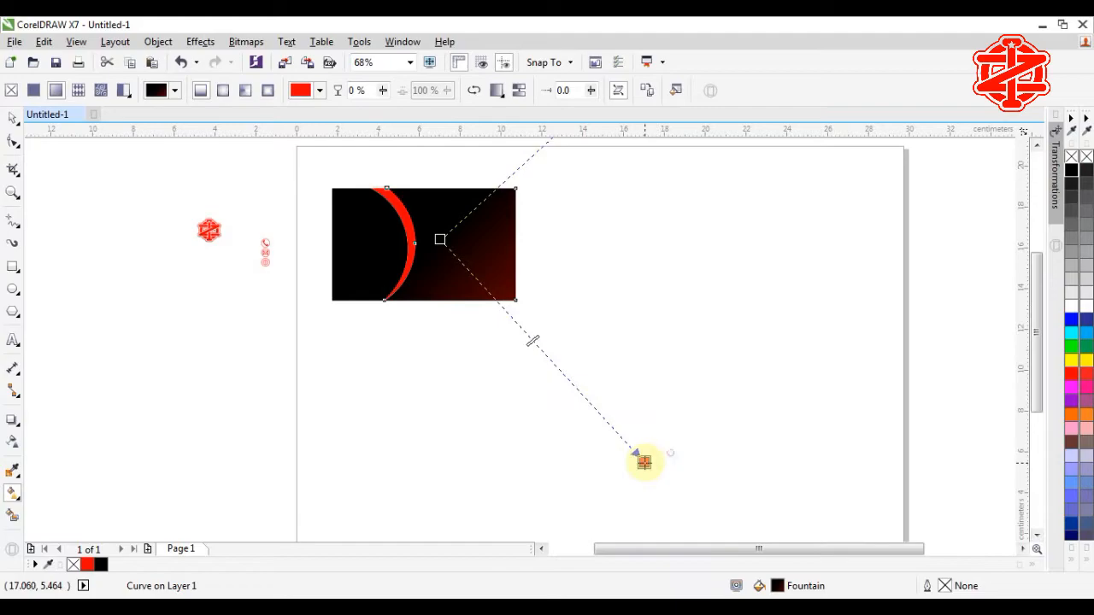
{"action": "left_click", "coordinate": [451, 244]}
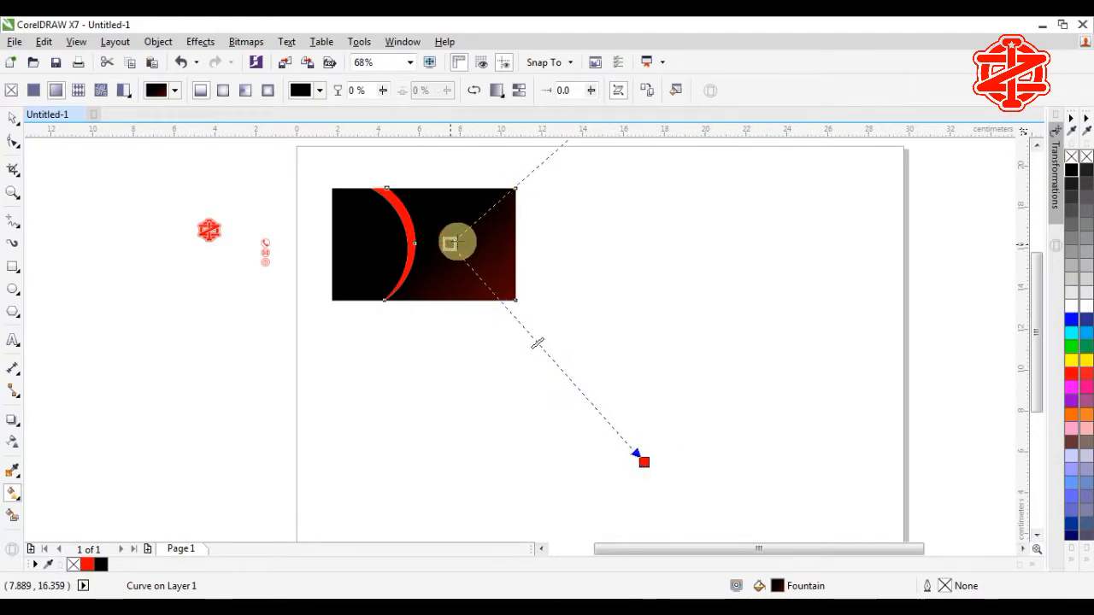
{"action": "left_click", "coordinate": [12, 118]}
{"action": "left_click", "coordinate": [426, 351]}
{"action": "key", "text": "F2"}
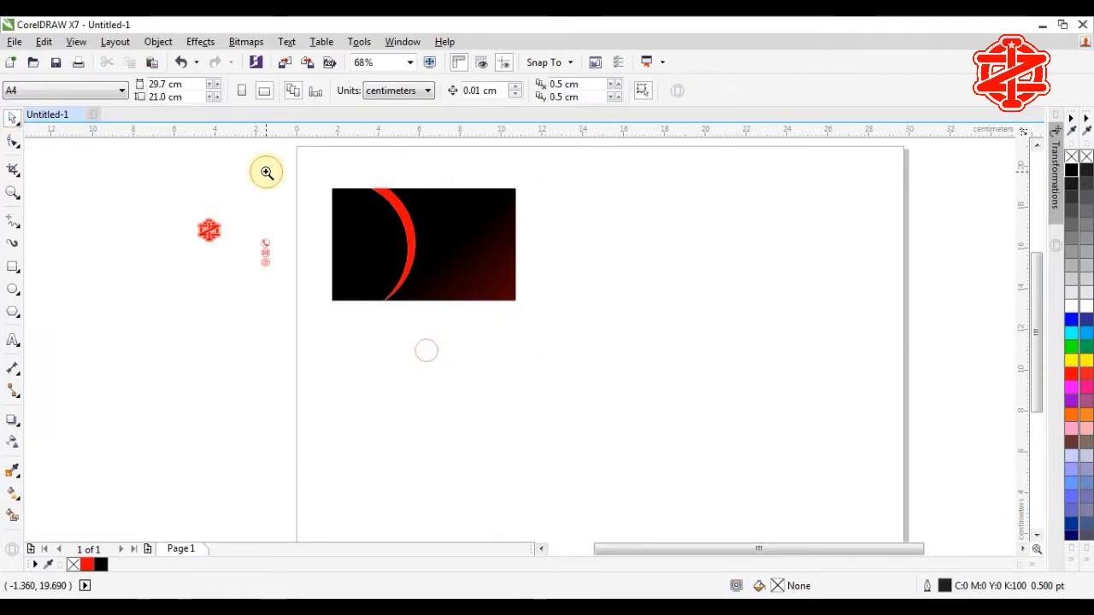
Step: Apply a linear fountain fill to the black left piece with a red start node
{"action": "left_click_drag", "start_coordinate": [263, 170], "coordinate": [657, 367]}
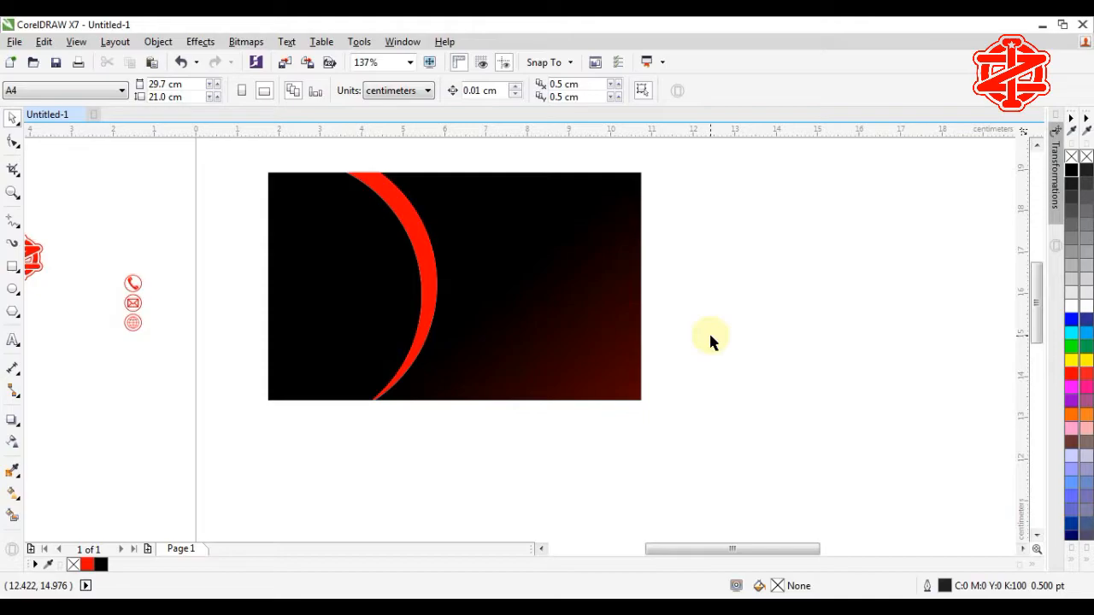
{"action": "left_click", "coordinate": [344, 291]}
{"action": "left_click", "coordinate": [13, 496]}
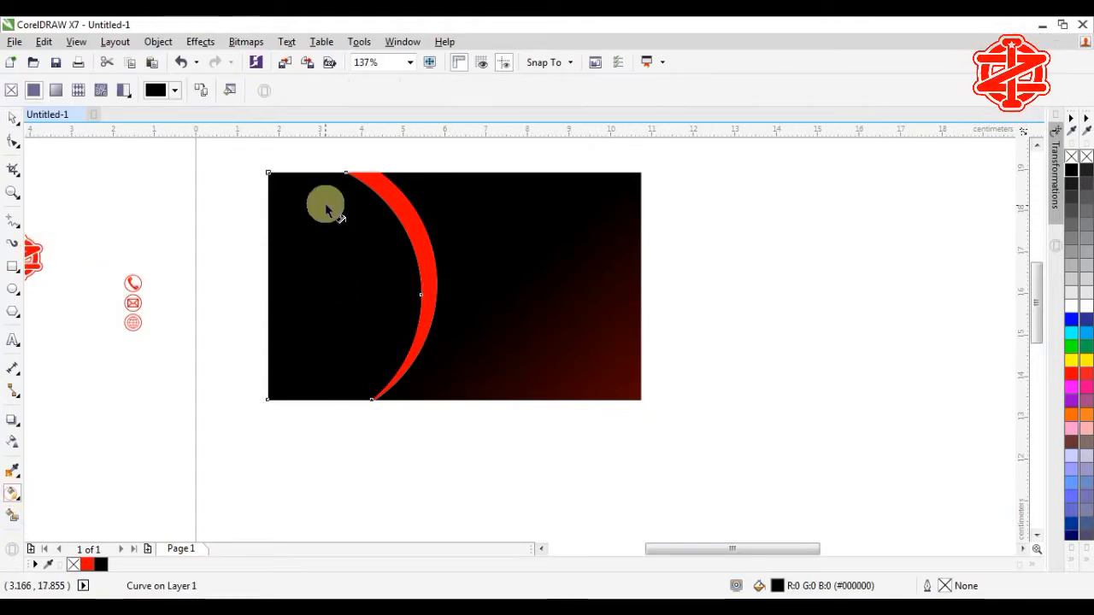
{"action": "left_click_drag", "start_coordinate": [407, 355], "coordinate": [258, 166]}
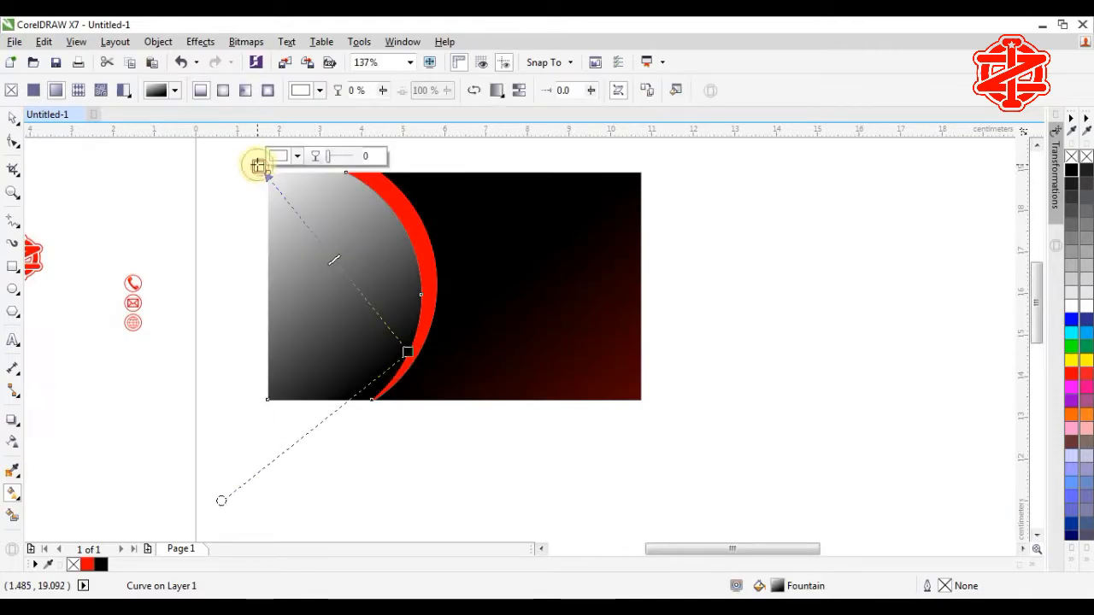
{"action": "left_click", "coordinate": [1071, 373]}
Step: Pull the red start beyond the card's top-left corner and adjust the gradient nodes
{"action": "left_click_drag", "start_coordinate": [412, 353], "coordinate": [403, 315]}
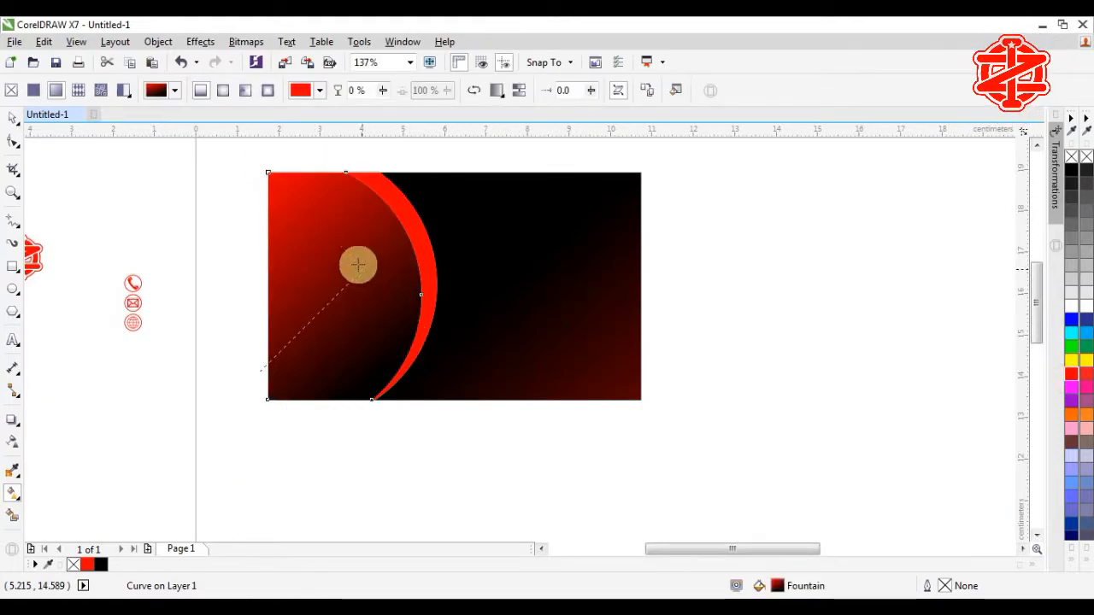
{"action": "left_click_drag", "start_coordinate": [357, 266], "coordinate": [354, 258]}
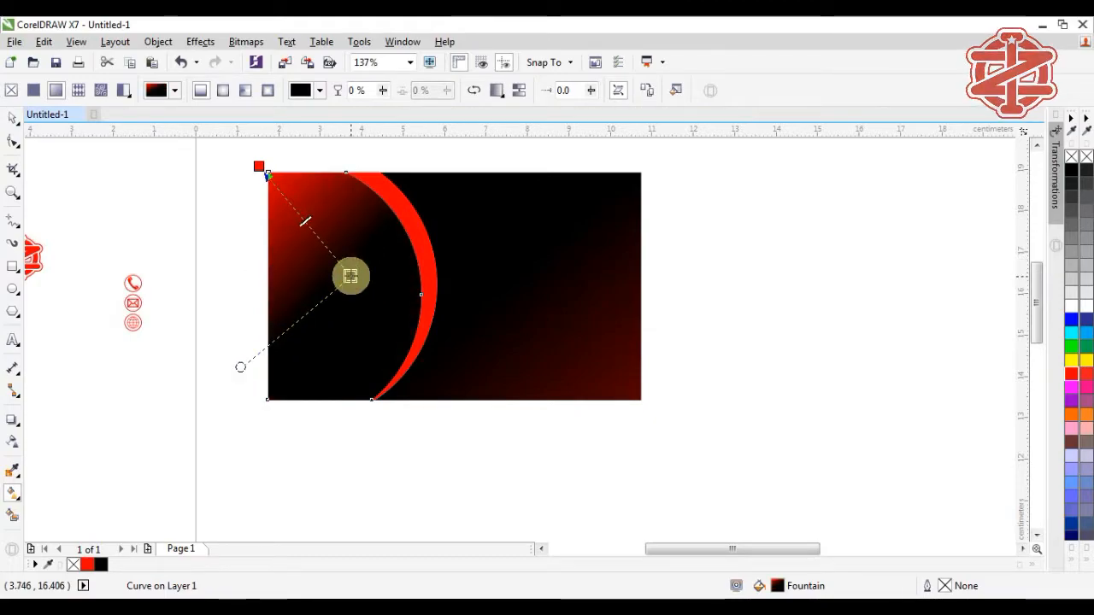
{"action": "scroll", "coordinate": [267, 174], "scroll_direction": "down", "scroll_amount": 3}
{"action": "left_click_drag", "start_coordinate": [266, 174], "coordinate": [243, 141]}
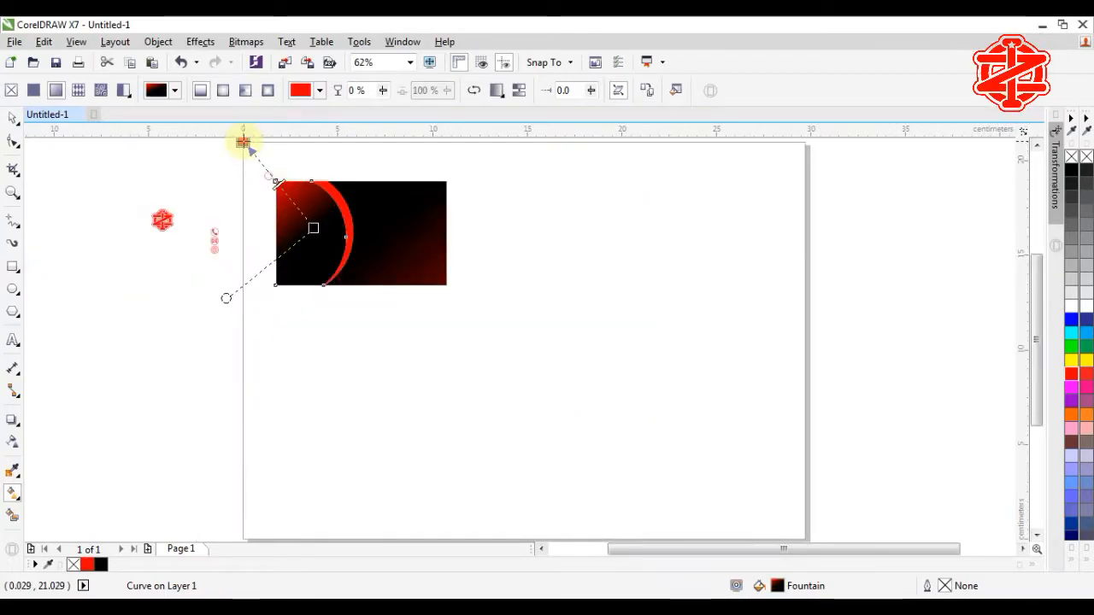
{"action": "scroll", "coordinate": [259, 154], "scroll_direction": "down", "scroll_amount": 1}
{"action": "scroll", "coordinate": [260, 148], "scroll_direction": "up", "scroll_amount": 1}
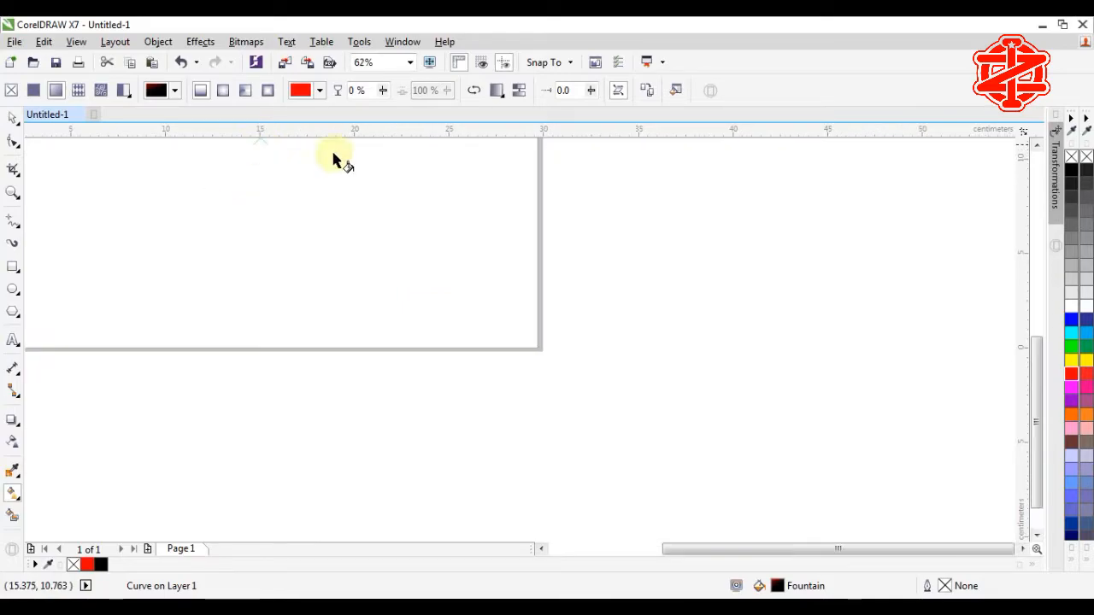
{"action": "scroll", "coordinate": [335, 164], "scroll_direction": "up", "scroll_amount": 3}
{"action": "scroll", "coordinate": [488, 183], "scroll_direction": "down", "scroll_amount": 2}
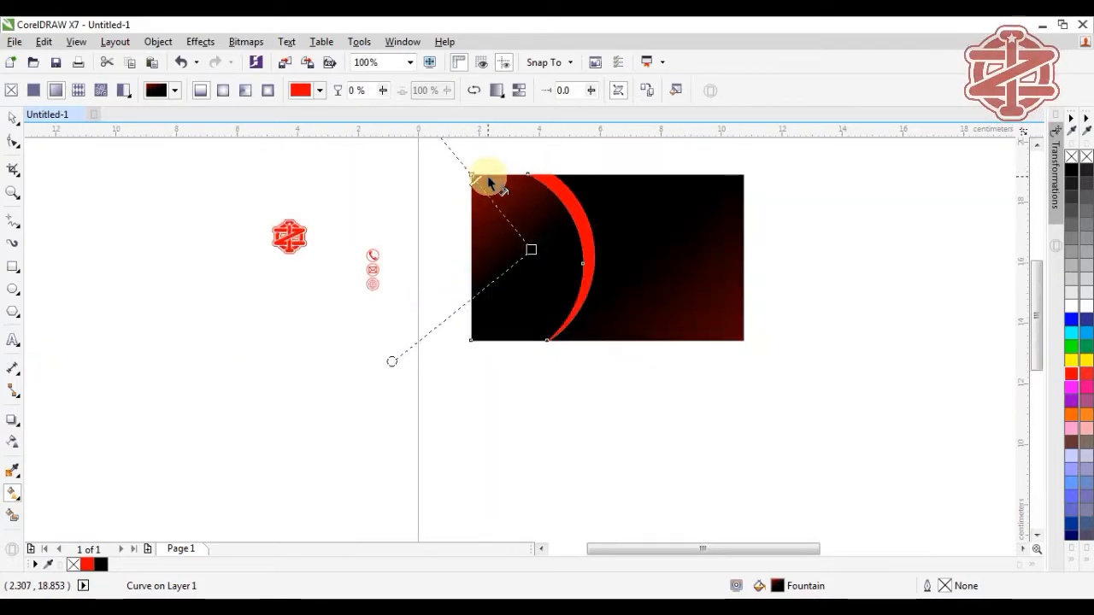
{"action": "left_click", "coordinate": [1037, 146]}
{"action": "left_click", "coordinate": [1037, 145]}
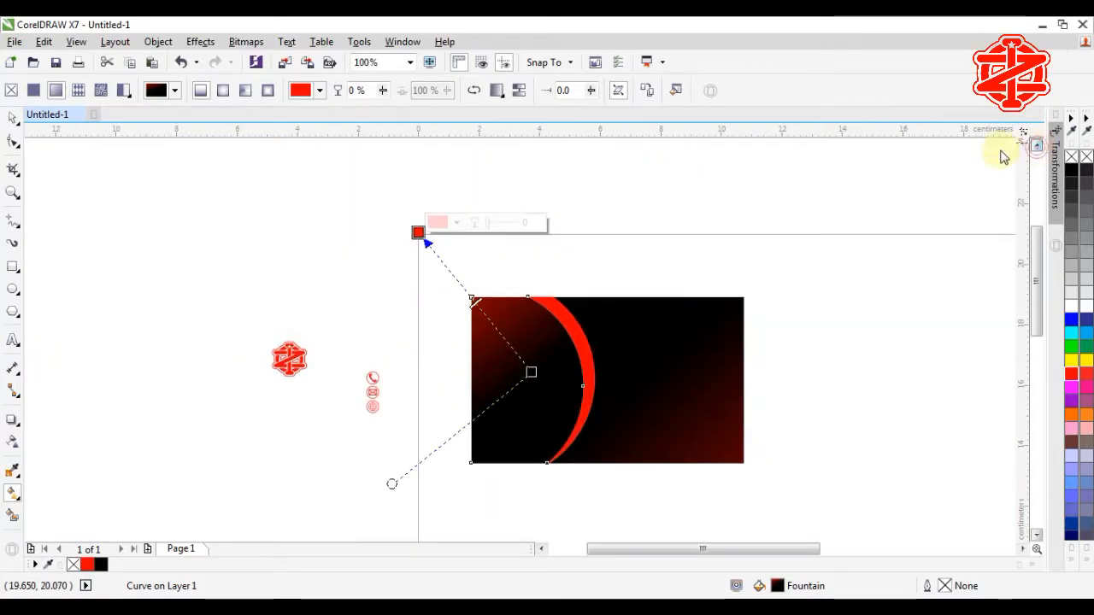
{"action": "left_click_drag", "start_coordinate": [419, 231], "coordinate": [376, 179]}
Step: Move the gradient midpoint to tighten the red glow, then clear the selection
{"action": "left_click", "coordinate": [526, 373]}
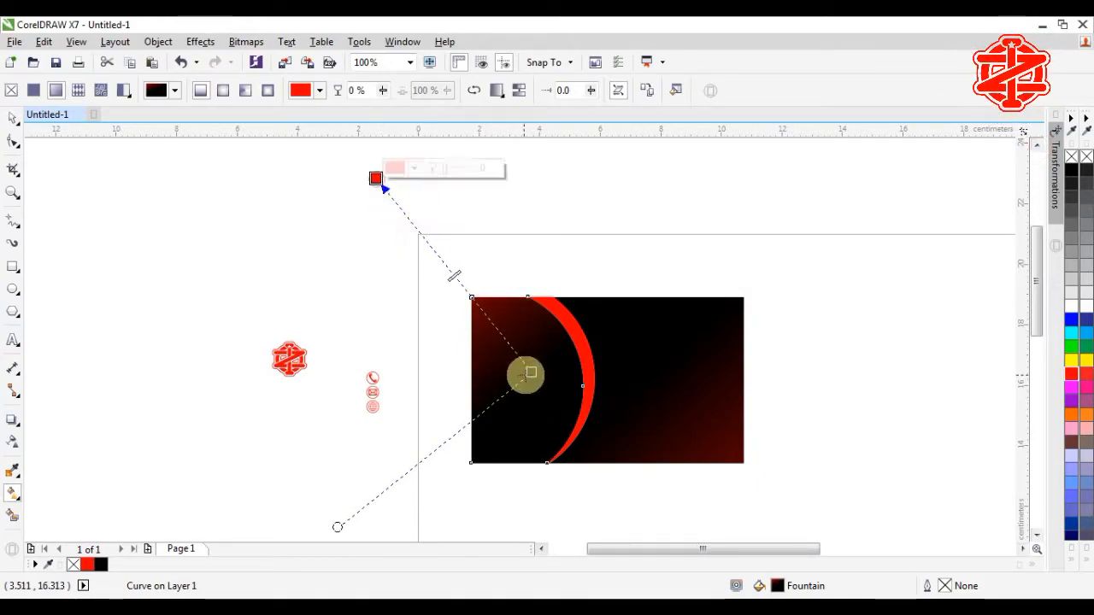
{"action": "left_click_drag", "start_coordinate": [530, 374], "coordinate": [516, 362]}
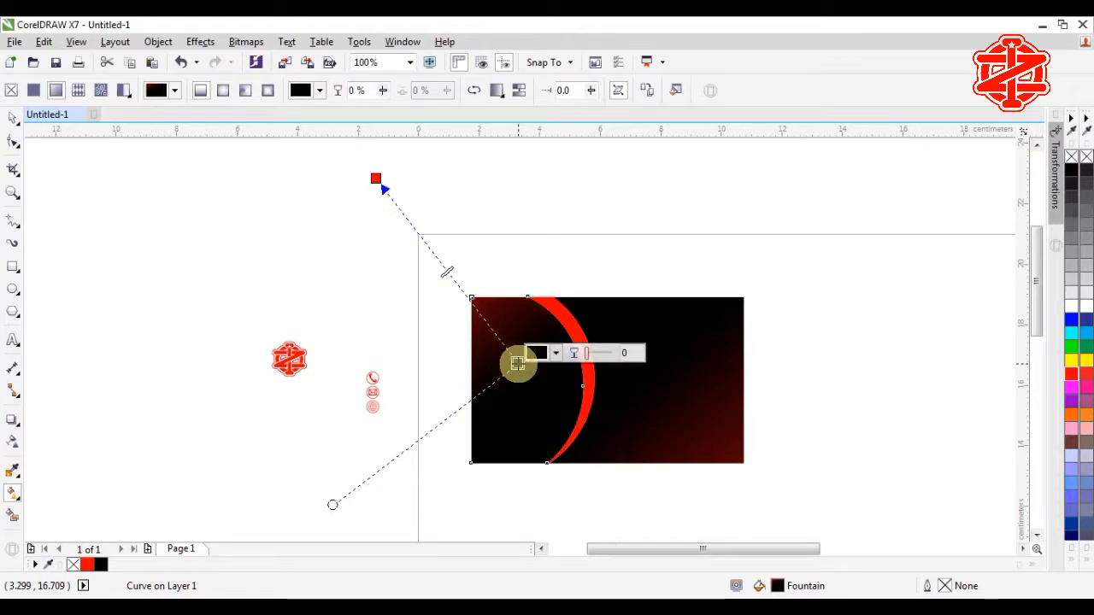
{"action": "left_click", "coordinate": [18, 128]}
{"action": "left_click", "coordinate": [822, 391]}
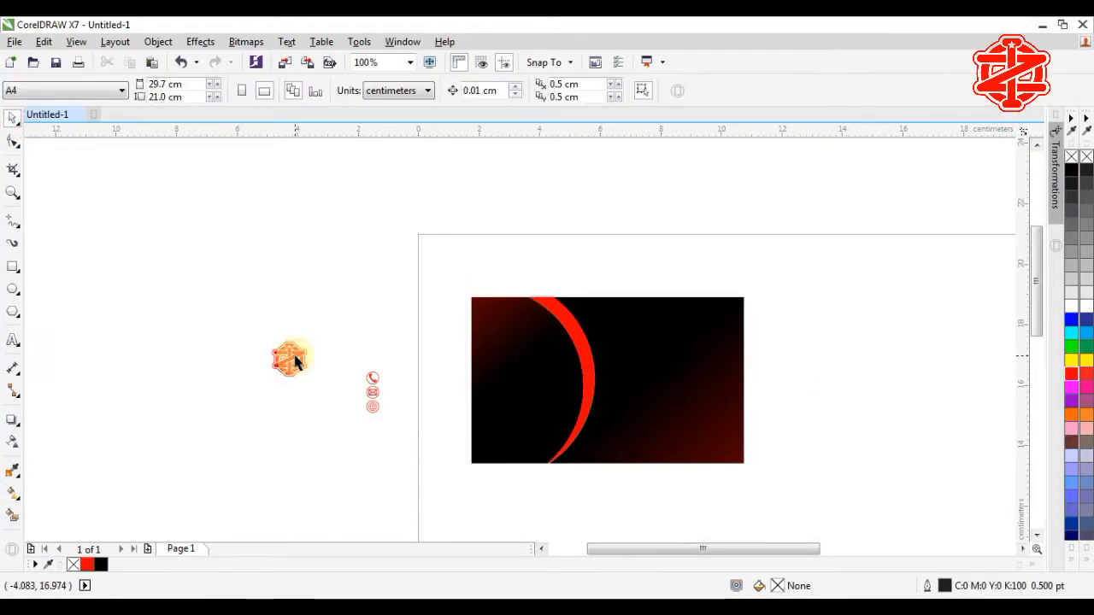
Step: Move the red logo group onto the card's left side
{"action": "left_click", "coordinate": [291, 361]}
{"action": "left_click_drag", "start_coordinate": [288, 361], "coordinate": [524, 365]}
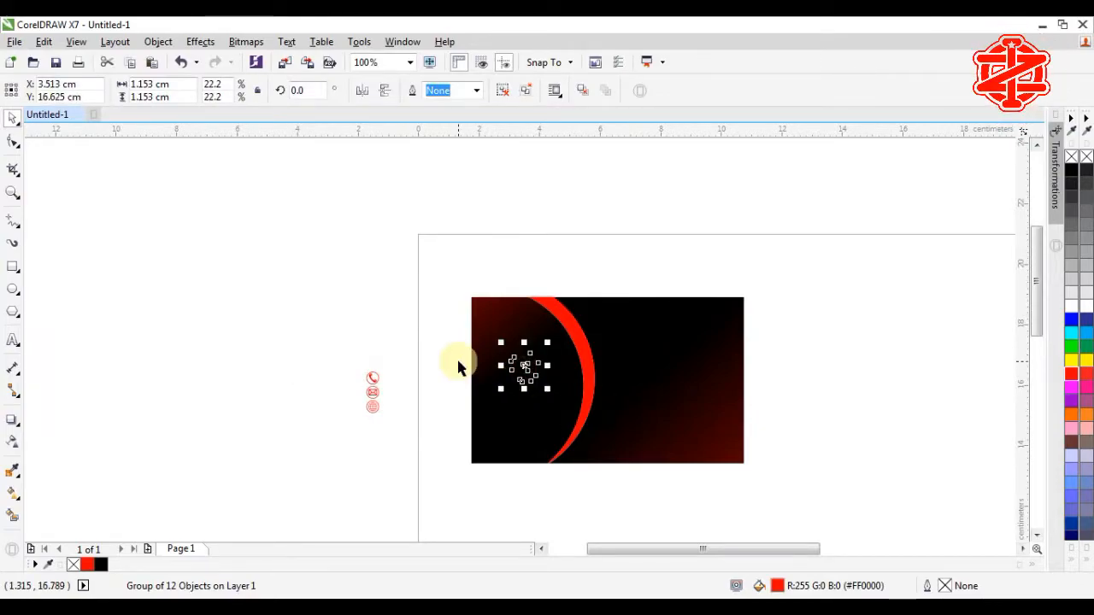
{"action": "key", "text": "F2"}
{"action": "left_click_drag", "start_coordinate": [378, 302], "coordinate": [622, 475]}
{"action": "left_click", "coordinate": [363, 326]}
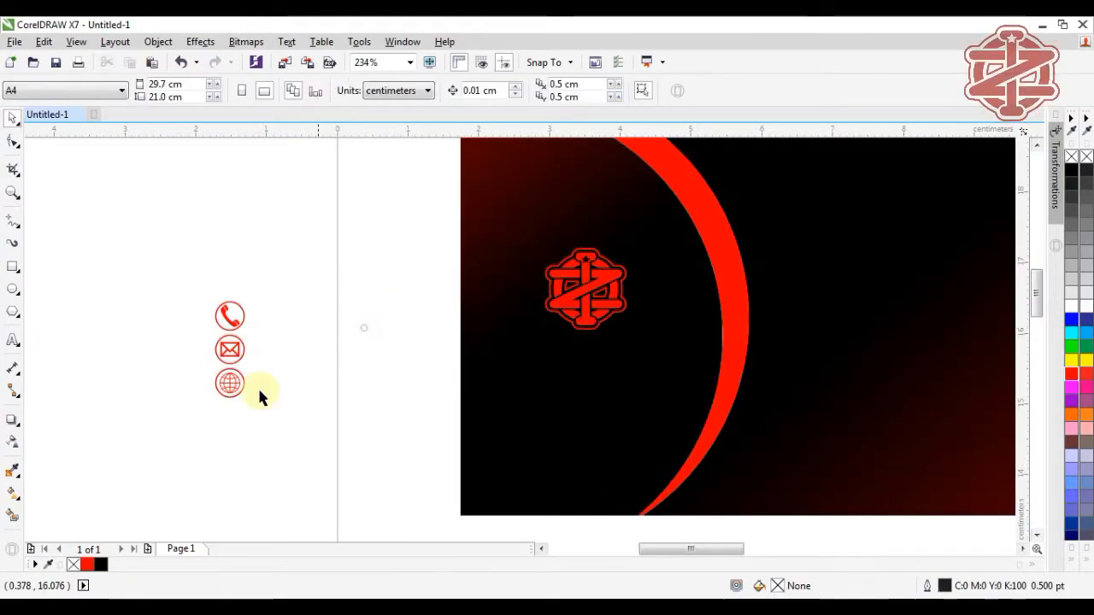
Step: Add the text 'OZI MJ' and set it in the Conthrax Sb font
{"action": "left_click", "coordinate": [13, 340]}
{"action": "left_click", "coordinate": [365, 428]}
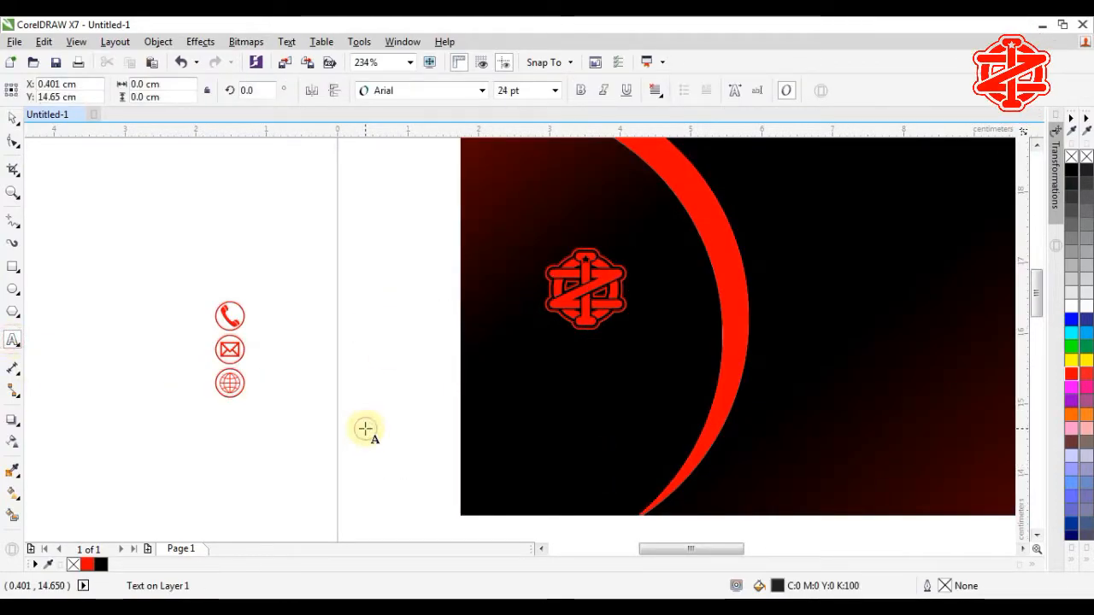
{"action": "type", "text": "OZI MJ"}
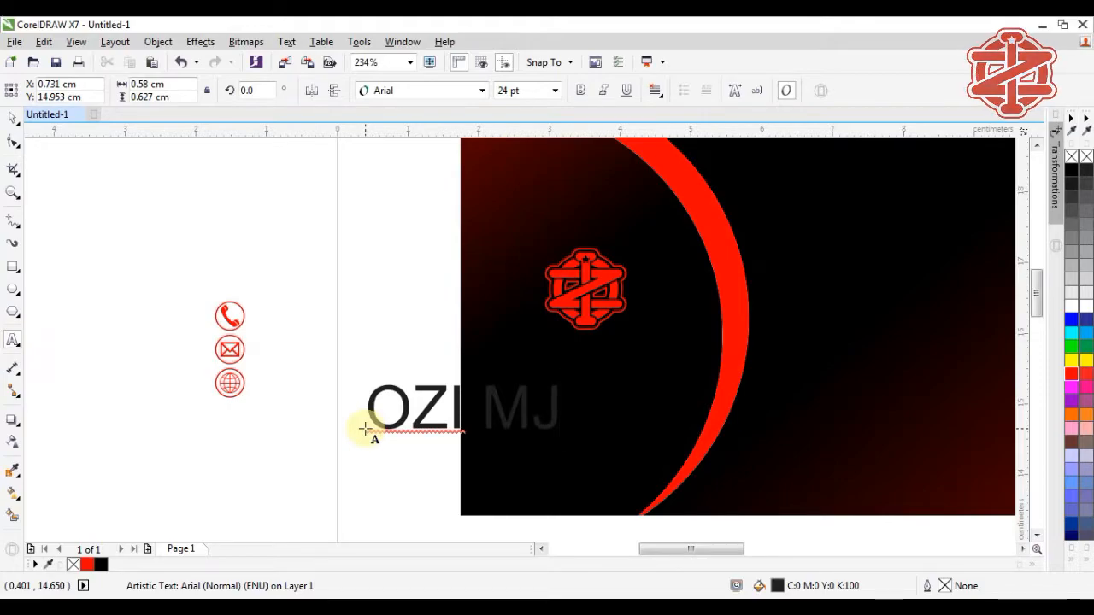
{"action": "left_click", "coordinate": [13, 118]}
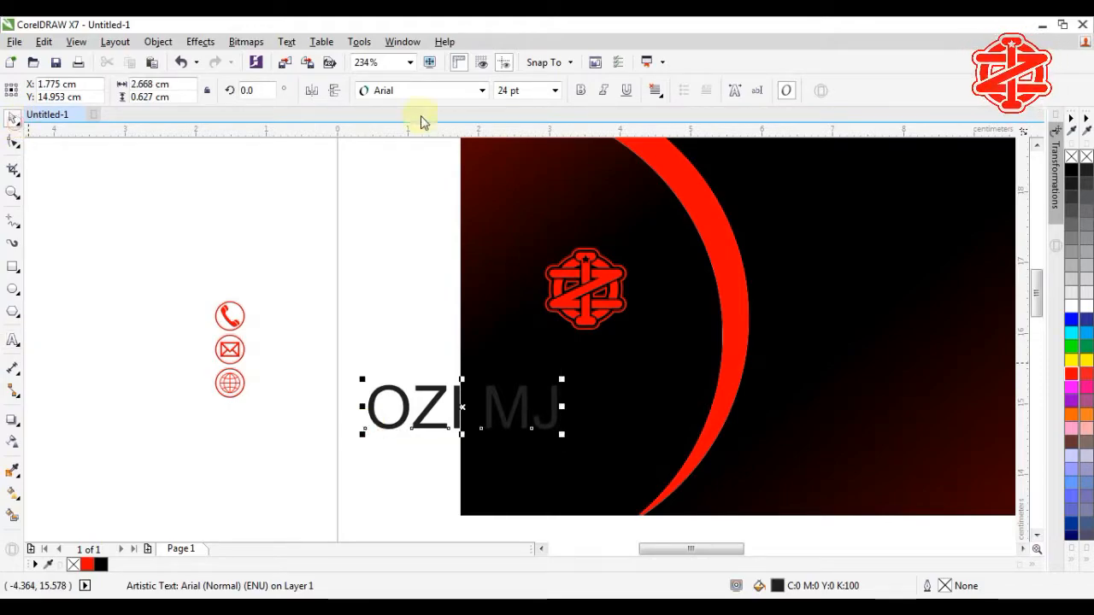
{"action": "left_click", "coordinate": [483, 90]}
{"action": "left_click", "coordinate": [464, 134]}
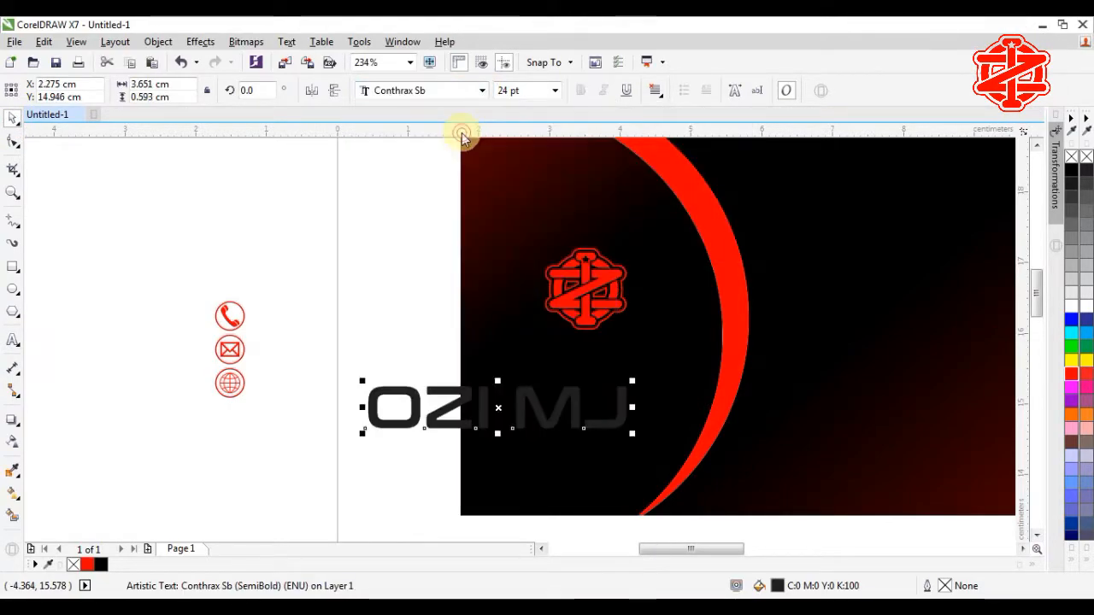
Step: Size the text to 16 pt, place it beneath the logo, and colour it red
{"action": "left_click", "coordinate": [555, 90]}
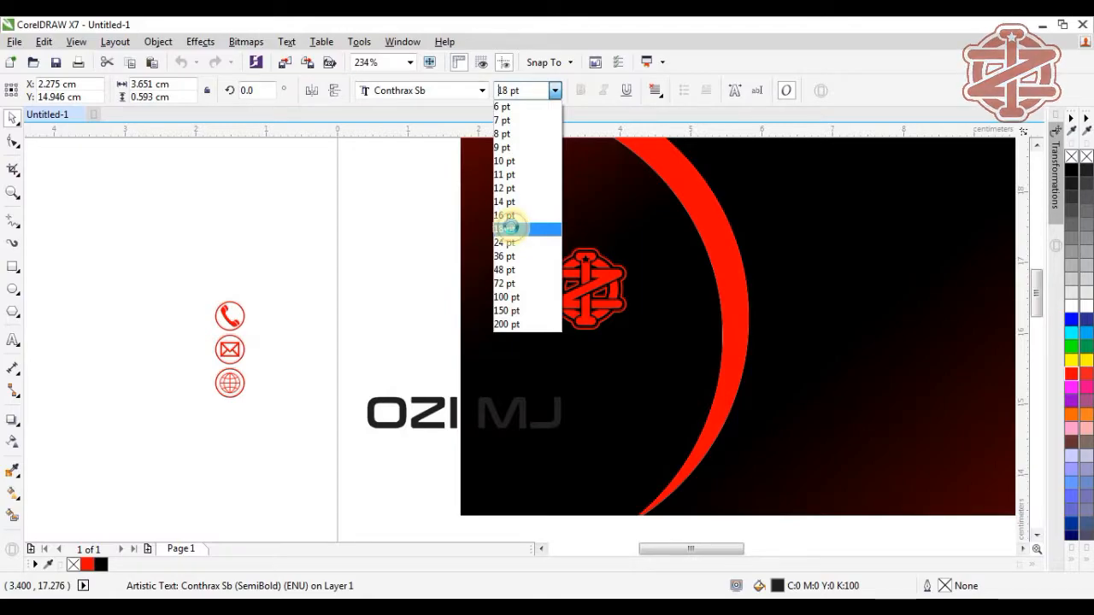
{"action": "left_click", "coordinate": [514, 230]}
{"action": "left_click_drag", "start_coordinate": [464, 416], "coordinate": [581, 360]}
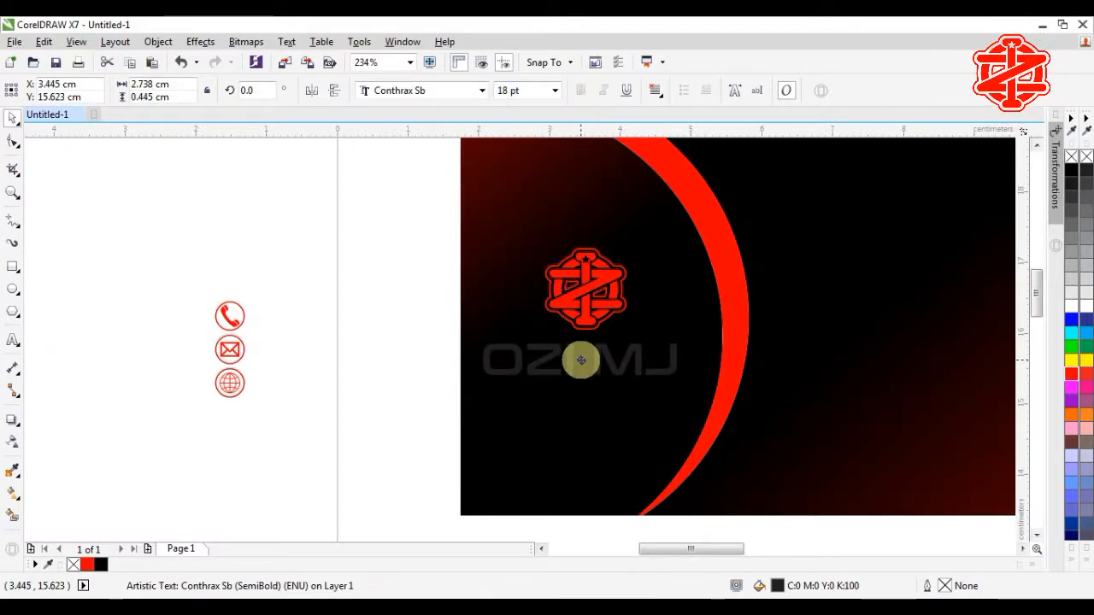
{"action": "left_click", "coordinate": [555, 91]}
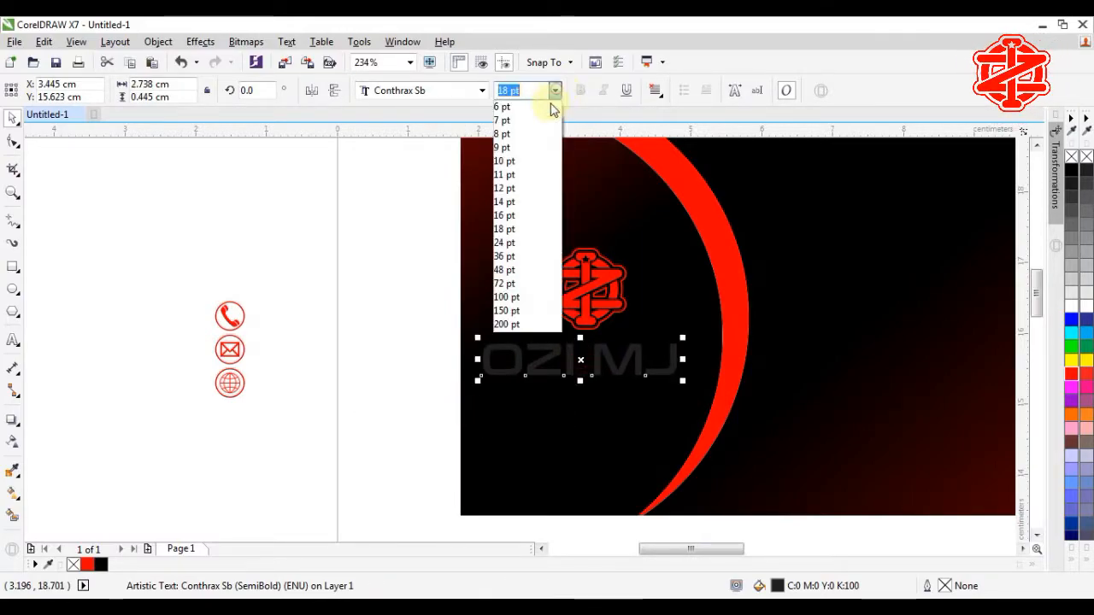
{"action": "left_click", "coordinate": [517, 217]}
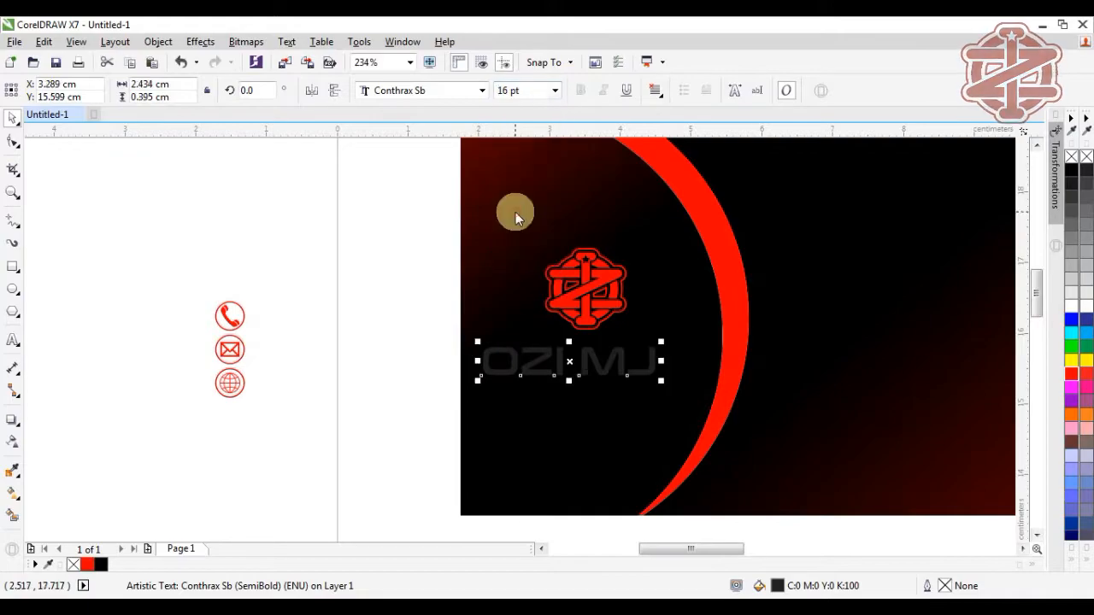
{"action": "left_click", "coordinate": [1074, 377]}
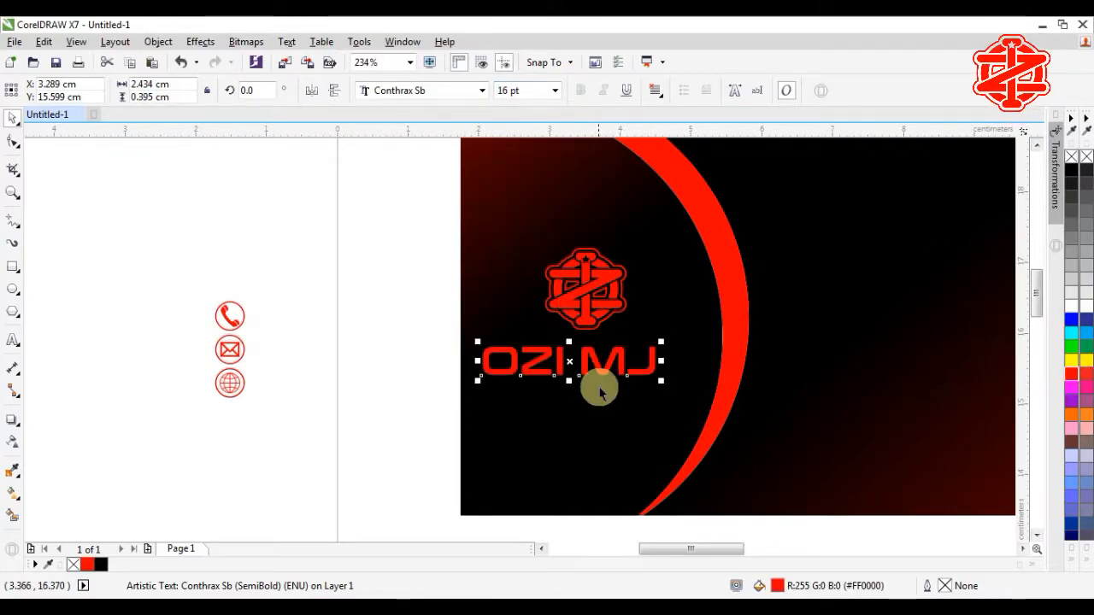
Step: Duplicate OZI MJ below itself and retype the copy as 'Rumah Design' at 6 pt
{"action": "left_click_drag", "start_coordinate": [570, 361], "coordinate": [569, 398]}
{"action": "right_click", "coordinate": [569, 399]}
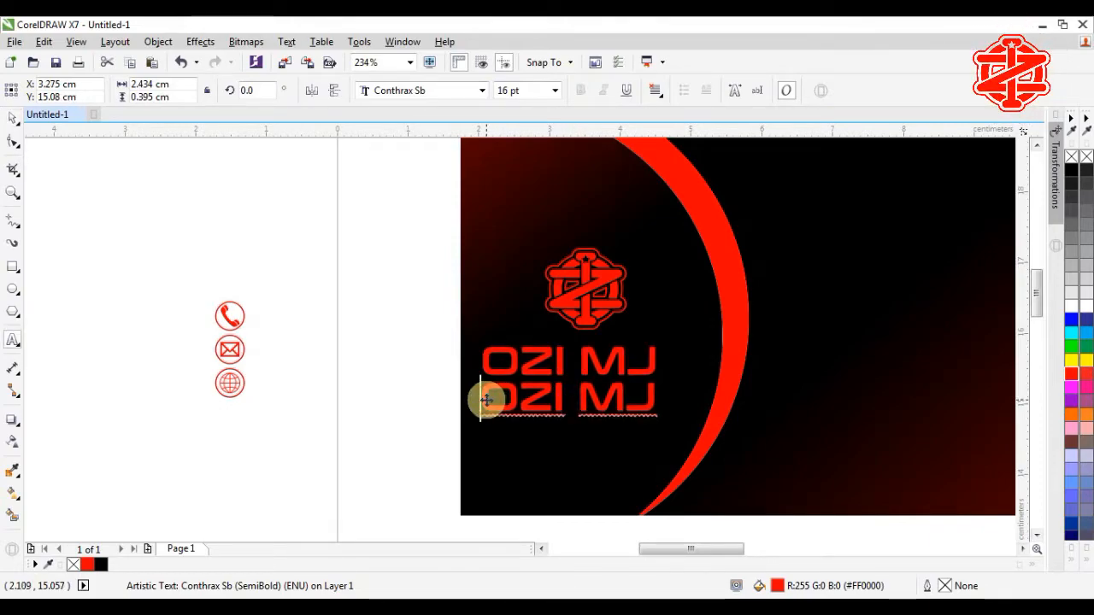
{"action": "left_click_drag", "start_coordinate": [486, 400], "coordinate": [667, 409]}
{"action": "type", "text": "Rumah Design"}
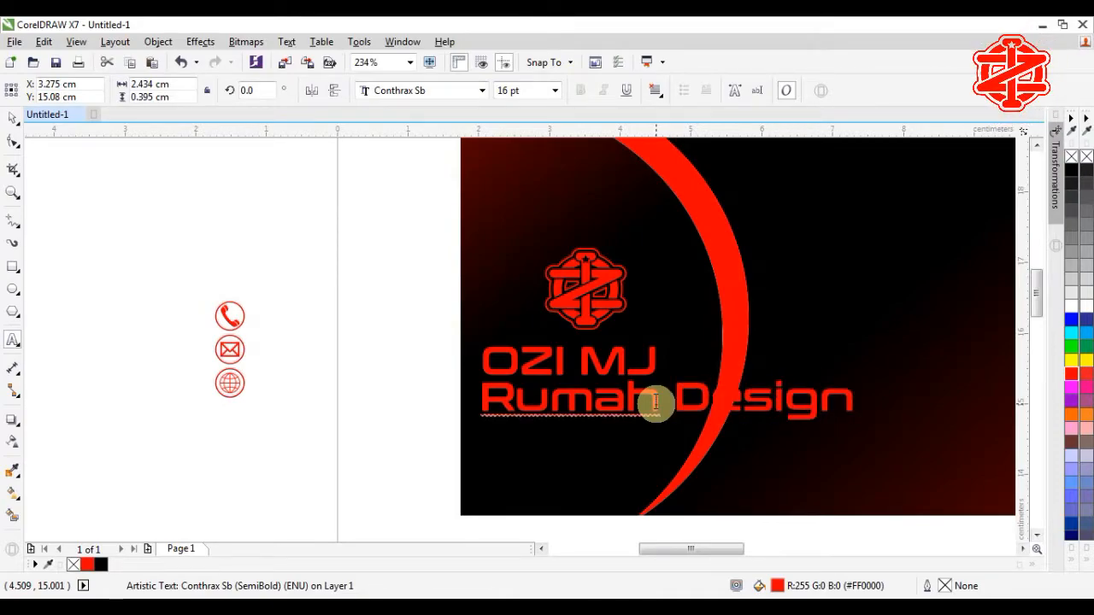
{"action": "left_click", "coordinate": [12, 118]}
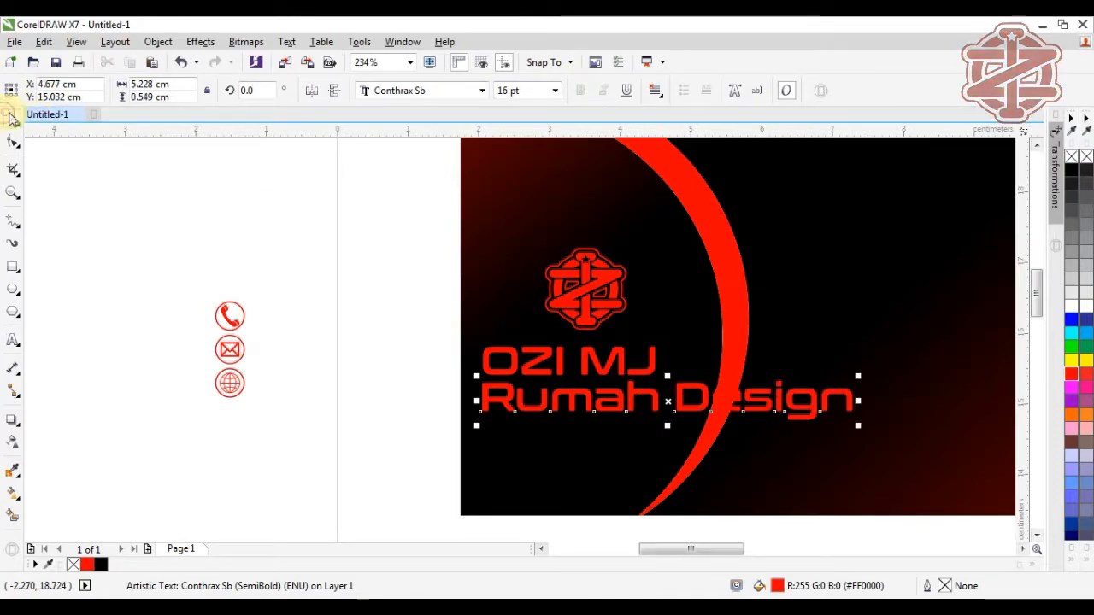
{"action": "left_click", "coordinate": [555, 91]}
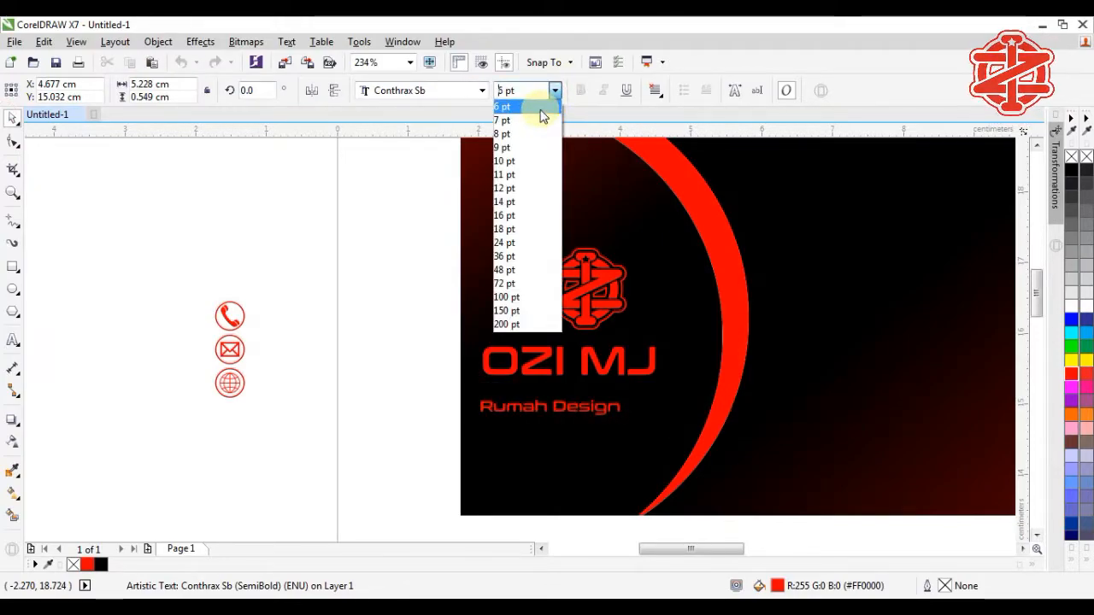
{"action": "left_click", "coordinate": [540, 108]}
Step: Centre Rumah Design under OZI MJ, tuck it closer, then centre both lines under the logo
{"action": "left_click", "coordinate": [598, 365], "text": "shift"}
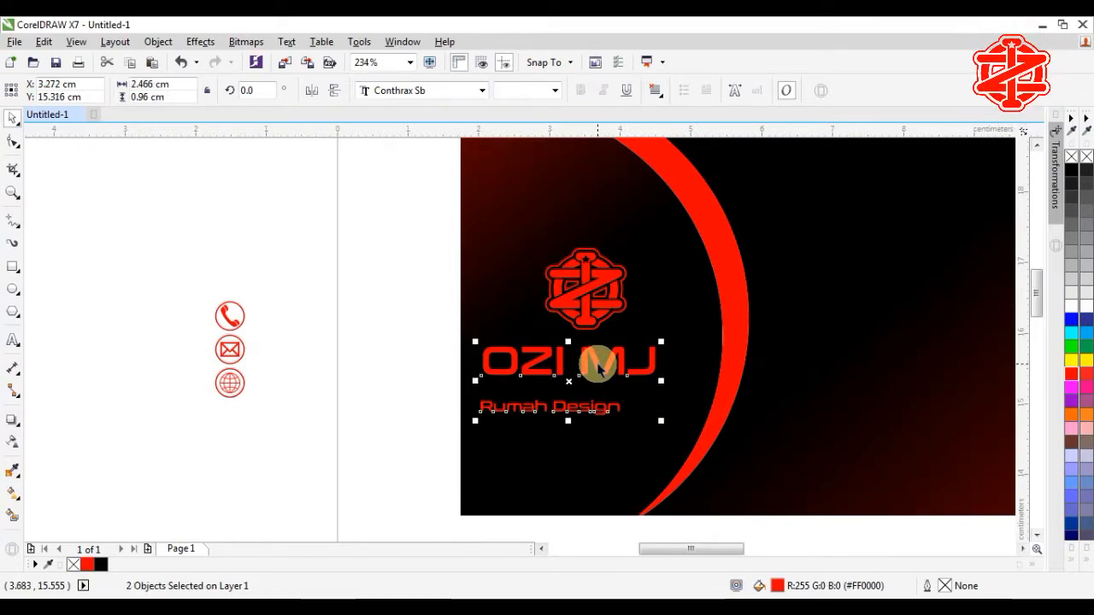
{"action": "key", "text": "c"}
{"action": "left_click", "coordinate": [411, 402]}
{"action": "left_click", "coordinate": [596, 412]}
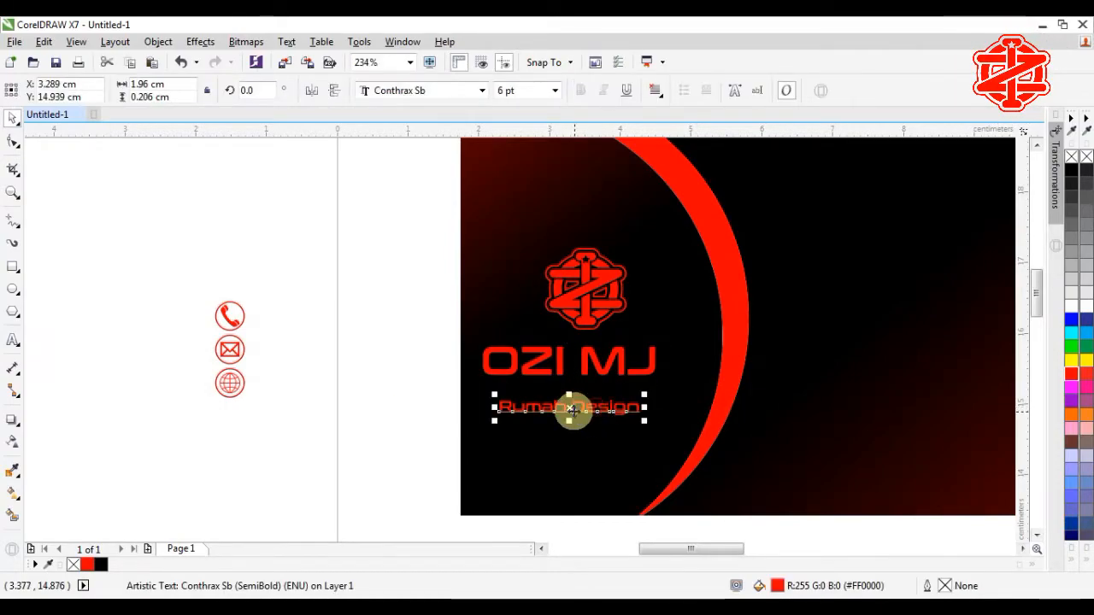
{"action": "left_click_drag", "start_coordinate": [570, 408], "coordinate": [570, 392]}
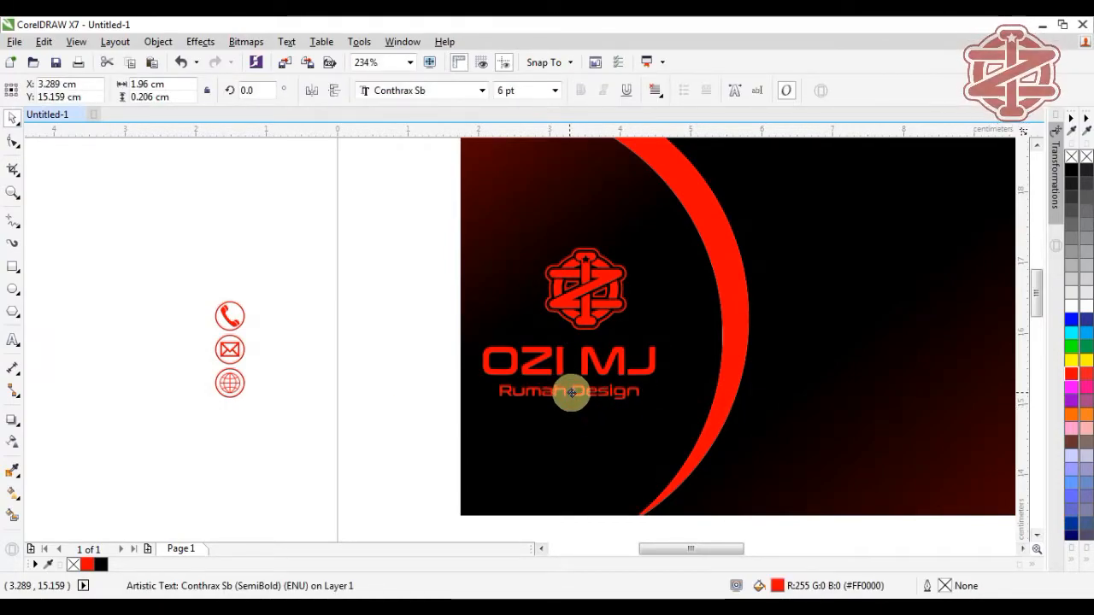
{"action": "left_click", "coordinate": [420, 445]}
{"action": "left_click_drag", "start_coordinate": [420, 442], "coordinate": [703, 330]}
{"action": "left_click", "coordinate": [596, 293], "text": "shift"}
{"action": "key", "text": "c"}
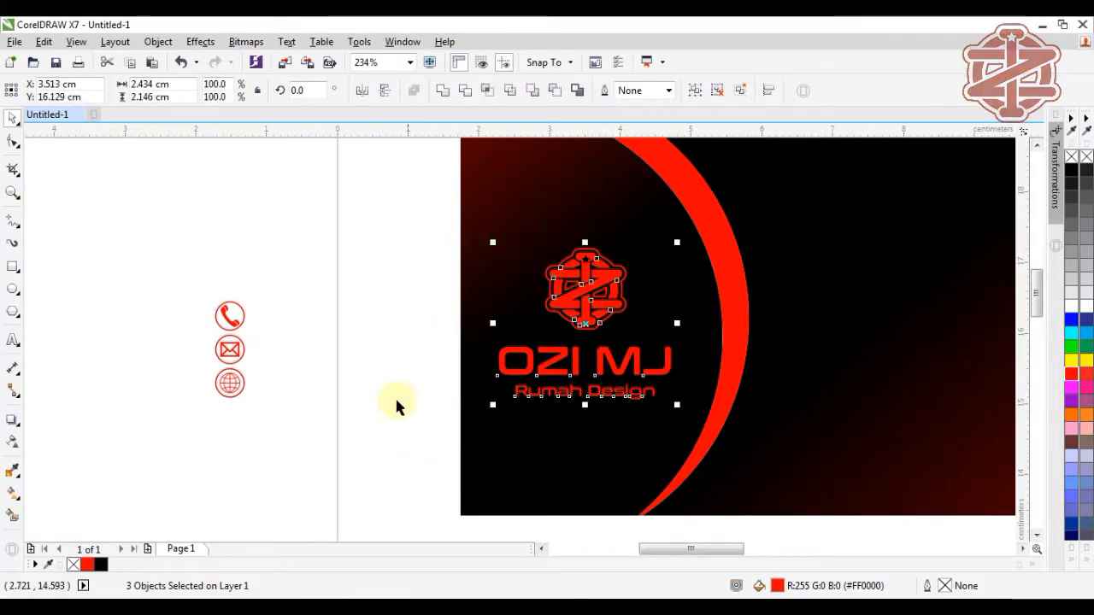
{"action": "left_click", "coordinate": [354, 387]}
Step: Enlarge the logo to about 122%, raise it slightly, and nudge the text lines up
{"action": "left_click_drag", "start_coordinate": [411, 205], "coordinate": [775, 469]}
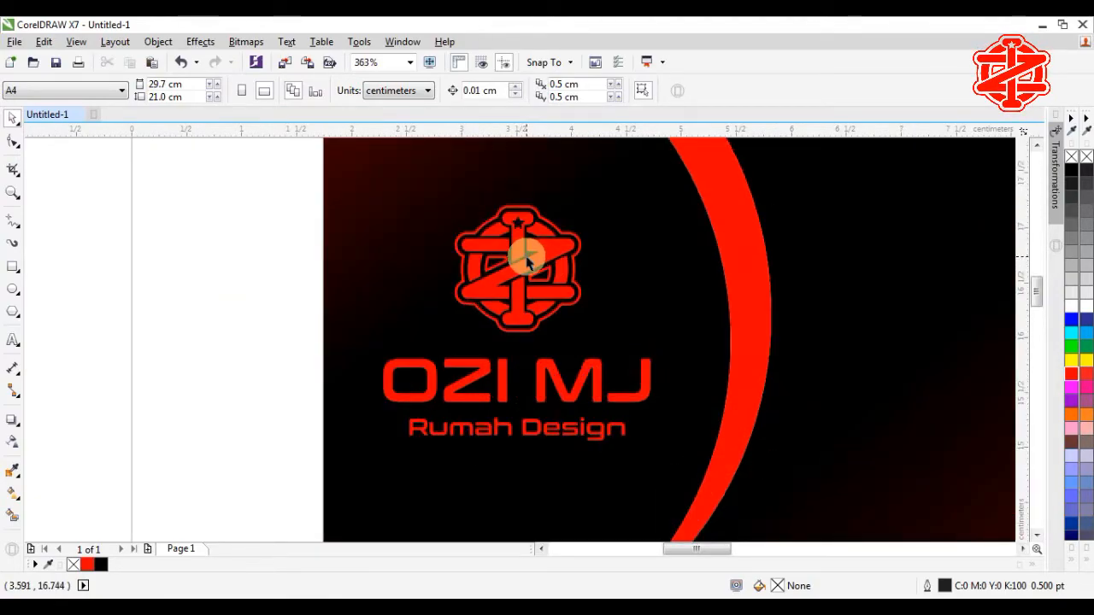
{"action": "left_click", "coordinate": [527, 263]}
{"action": "left_click_drag", "start_coordinate": [584, 196], "coordinate": [618, 181]}
{"action": "left_click_drag", "start_coordinate": [530, 267], "coordinate": [535, 258]}
{"action": "left_click", "coordinate": [222, 377]}
{"action": "left_click_drag", "start_coordinate": [274, 469], "coordinate": [709, 330]}
{"action": "left_click_drag", "start_coordinate": [518, 394], "coordinate": [513, 379]}
Step: Group the logo with both text lines and centre the group on the red arc
{"action": "scroll", "coordinate": [506, 451], "scroll_direction": "down", "scroll_amount": 2}
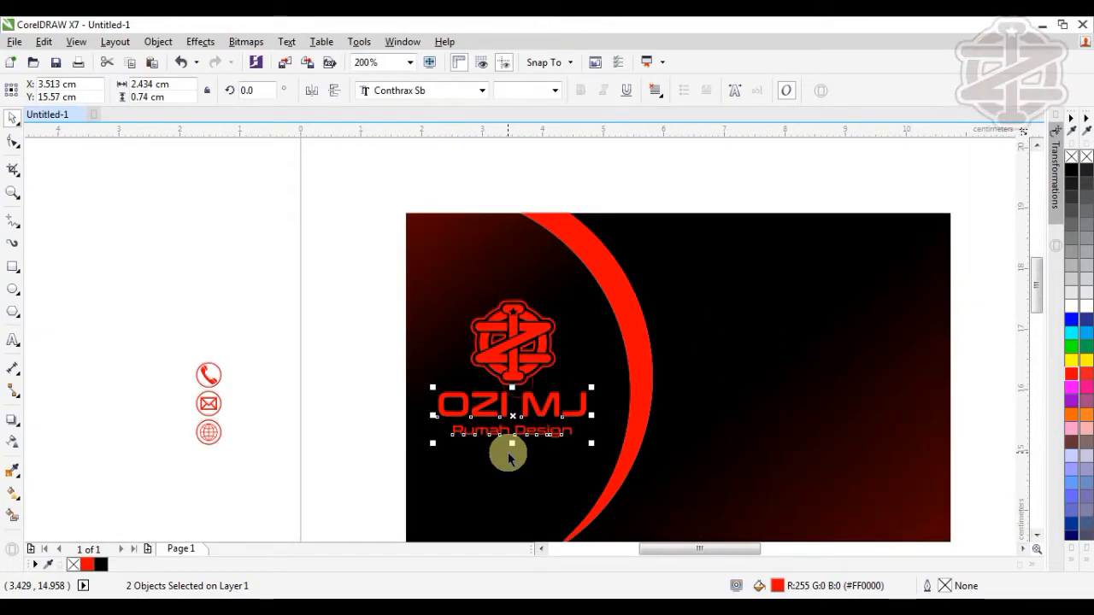
{"action": "left_click_drag", "start_coordinate": [301, 286], "coordinate": [622, 466]}
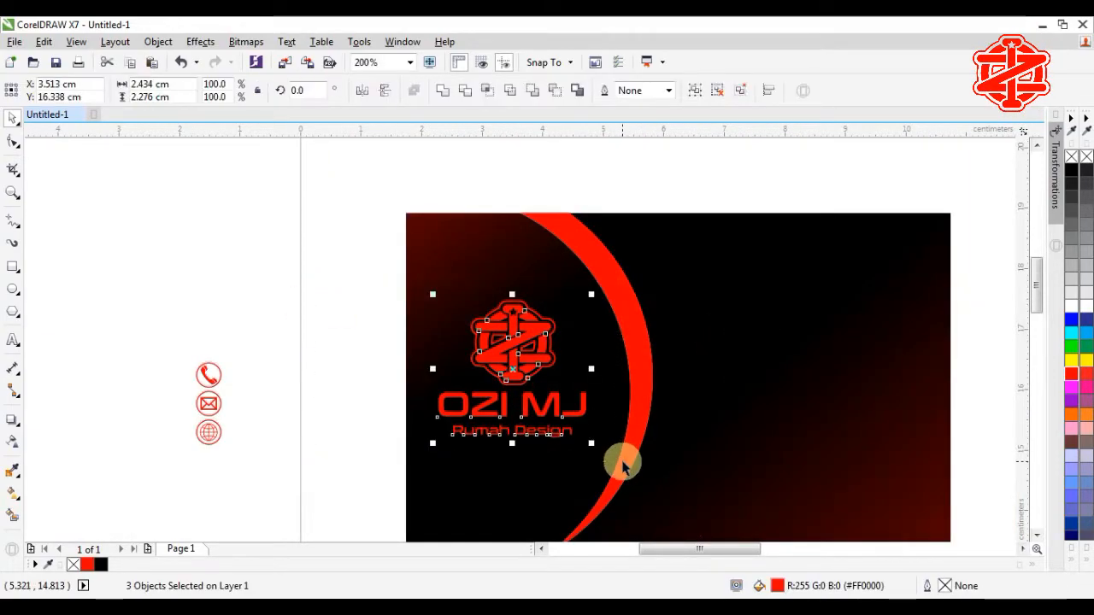
{"action": "key", "text": "ctrl+g"}
{"action": "left_click", "coordinate": [537, 480], "text": "shift"}
{"action": "key", "text": "e"}
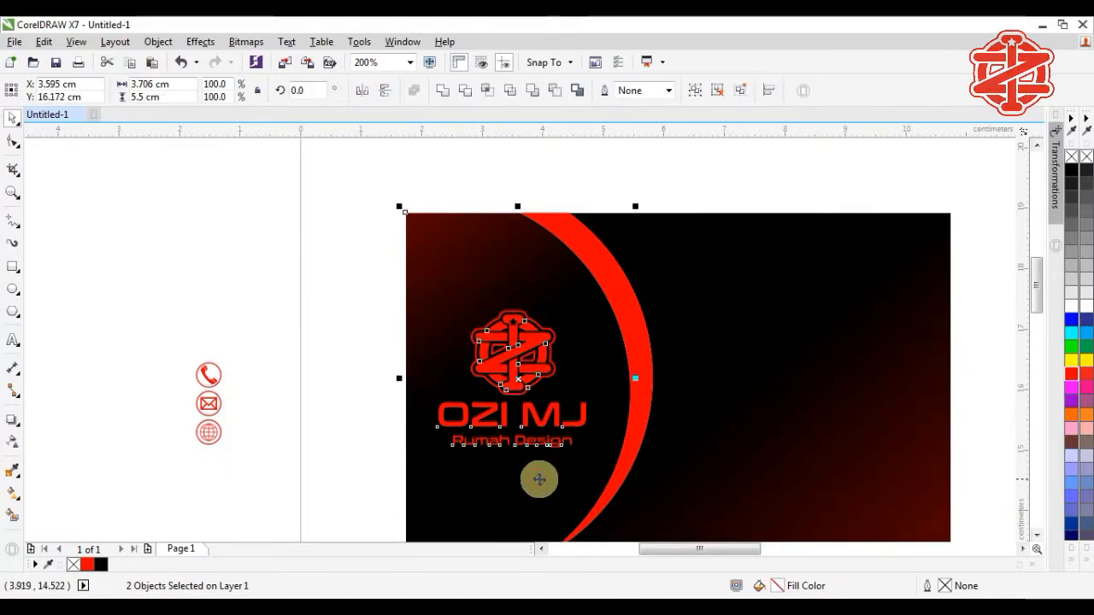
{"action": "key", "text": "c"}
{"action": "left_click", "coordinate": [552, 416]}
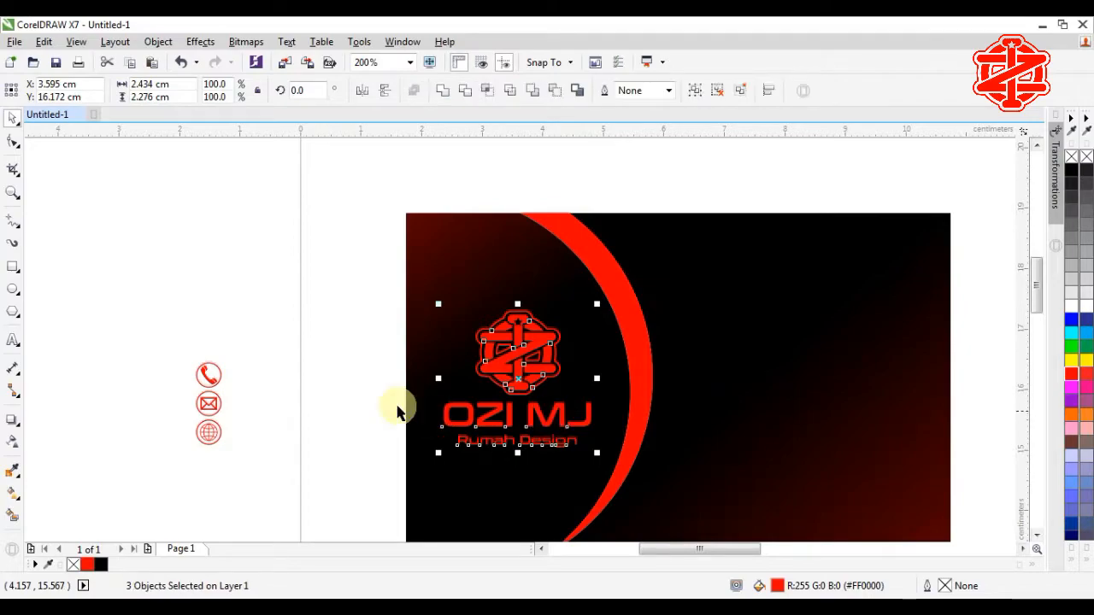
Step: Zoom in to frame the whole card and select the OZI MJ text
{"action": "left_click", "coordinate": [376, 391]}
{"action": "scroll", "coordinate": [393, 419], "scroll_direction": "down", "scroll_amount": 2}
{"action": "key", "text": "z"}
{"action": "left_click_drag", "start_coordinate": [324, 285], "coordinate": [726, 506]}
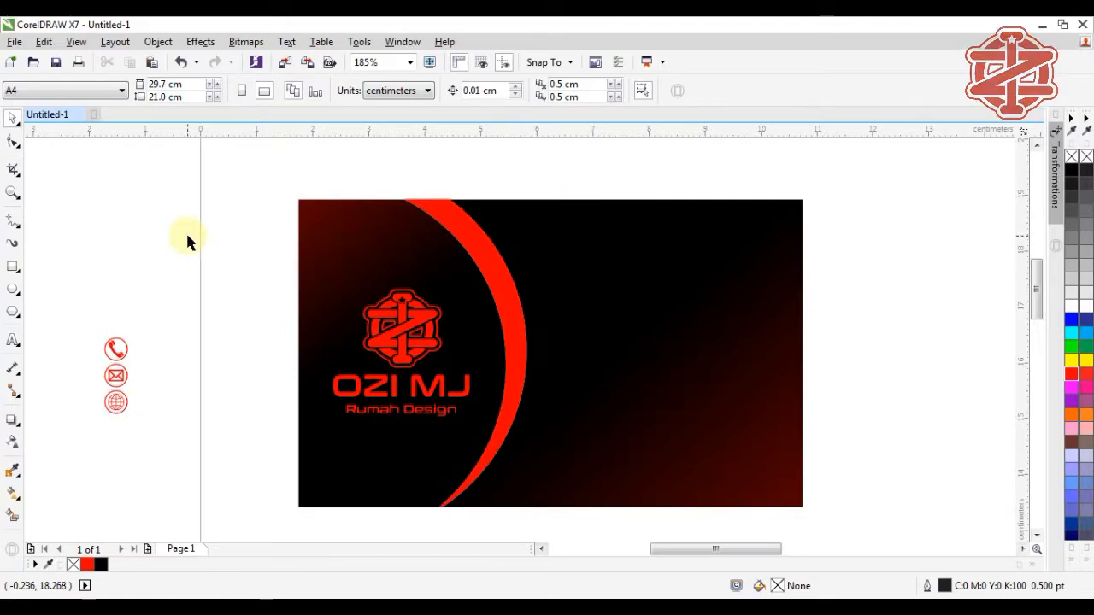
{"action": "left_click", "coordinate": [385, 389]}
Step: Copy OZI MJ to the card's top right and retype it as the cardholder's full name
{"action": "left_click", "coordinate": [402, 391]}
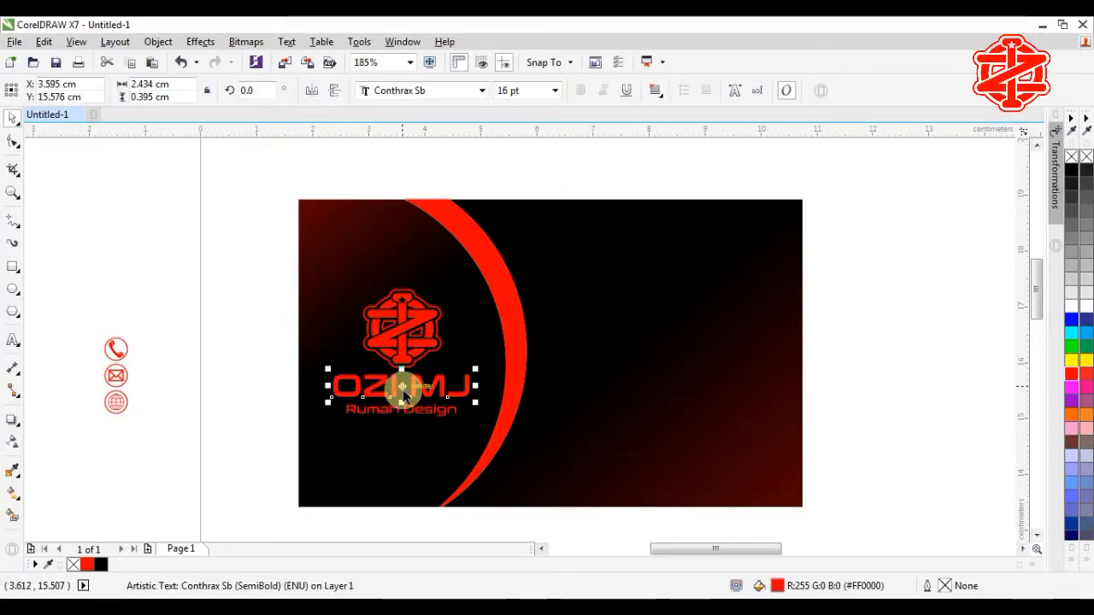
{"action": "left_click_drag", "start_coordinate": [403, 387], "coordinate": [600, 249]}
{"action": "double_click", "coordinate": [667, 250]}
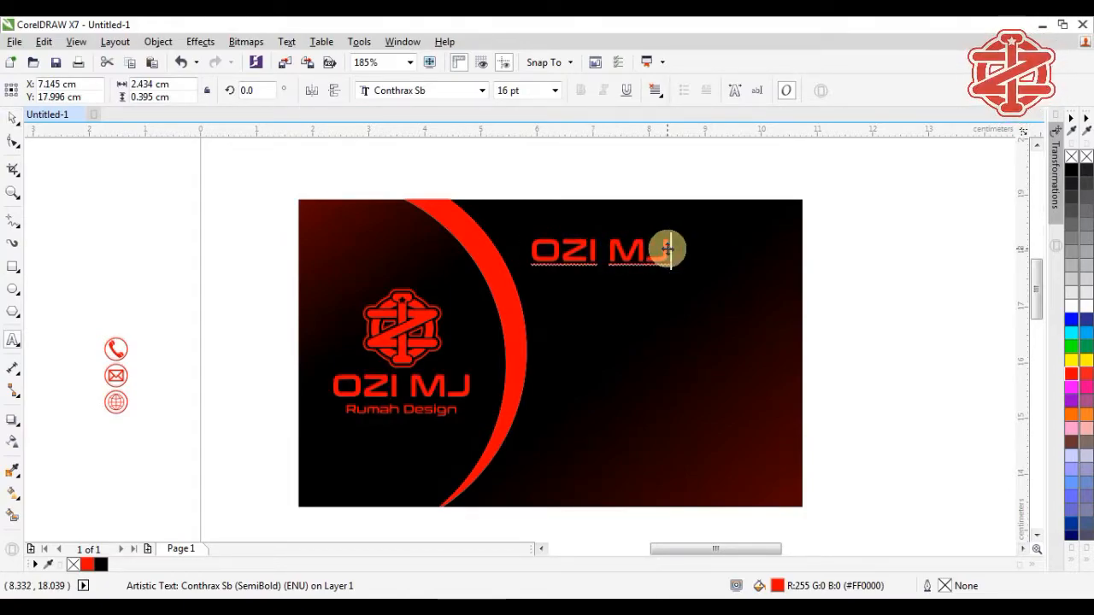
{"action": "left_click_drag", "start_coordinate": [667, 249], "coordinate": [569, 245]}
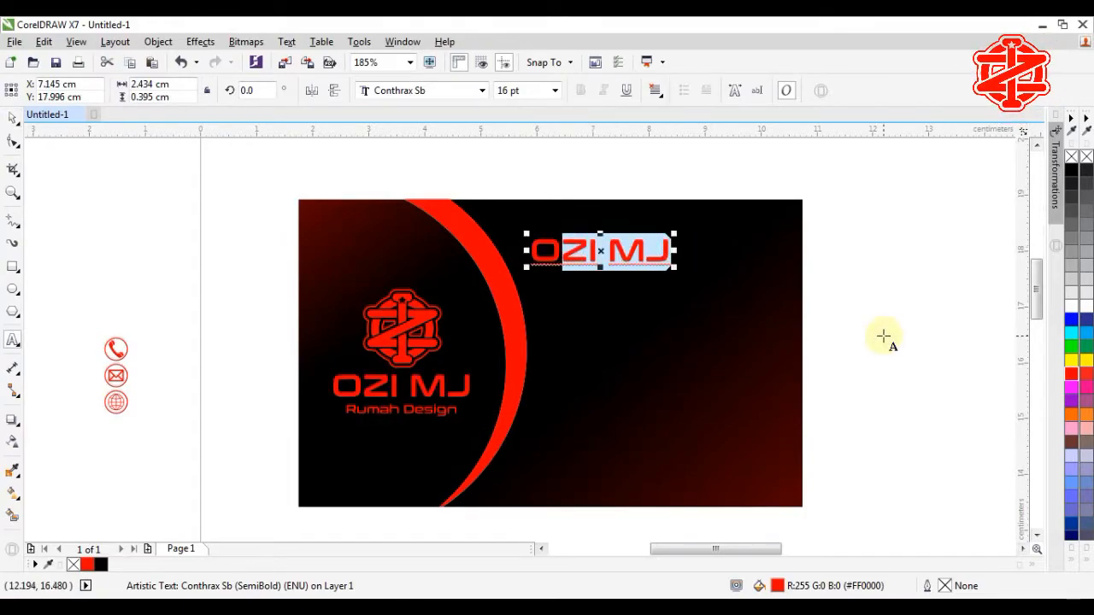
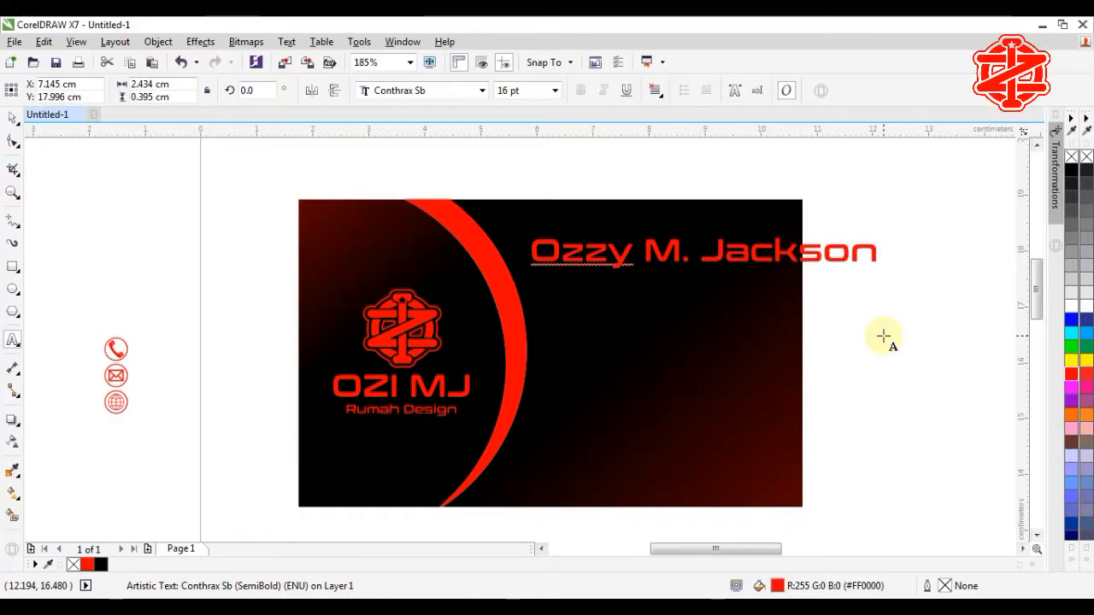
{"action": "left_click", "coordinate": [13, 117]}
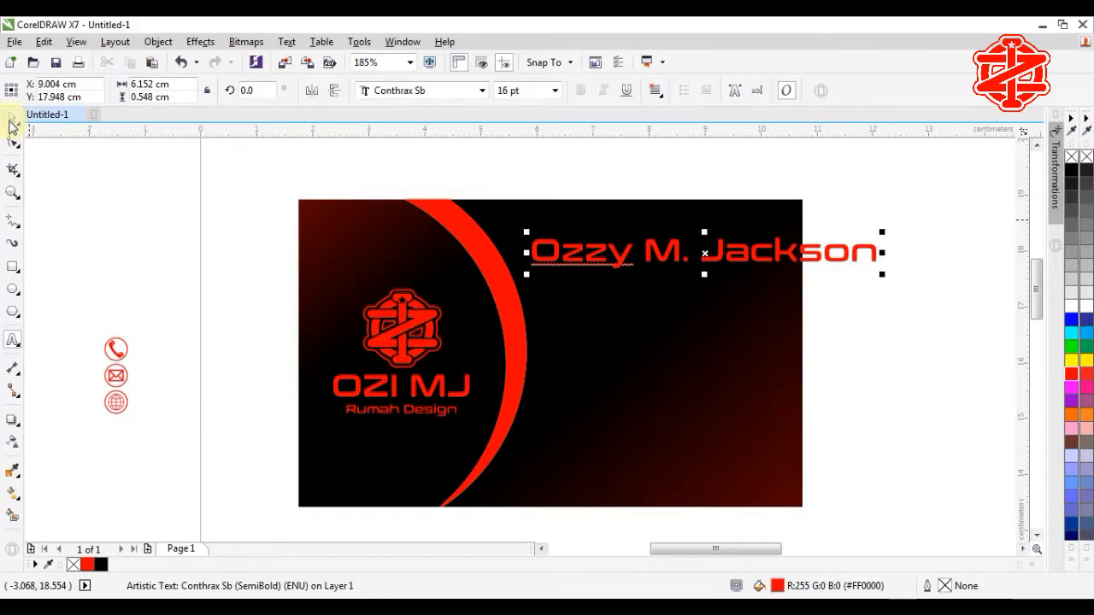
Step: Set the name to 12 pt, nudge it slightly left, and zoom in on it
{"action": "left_click", "coordinate": [555, 93]}
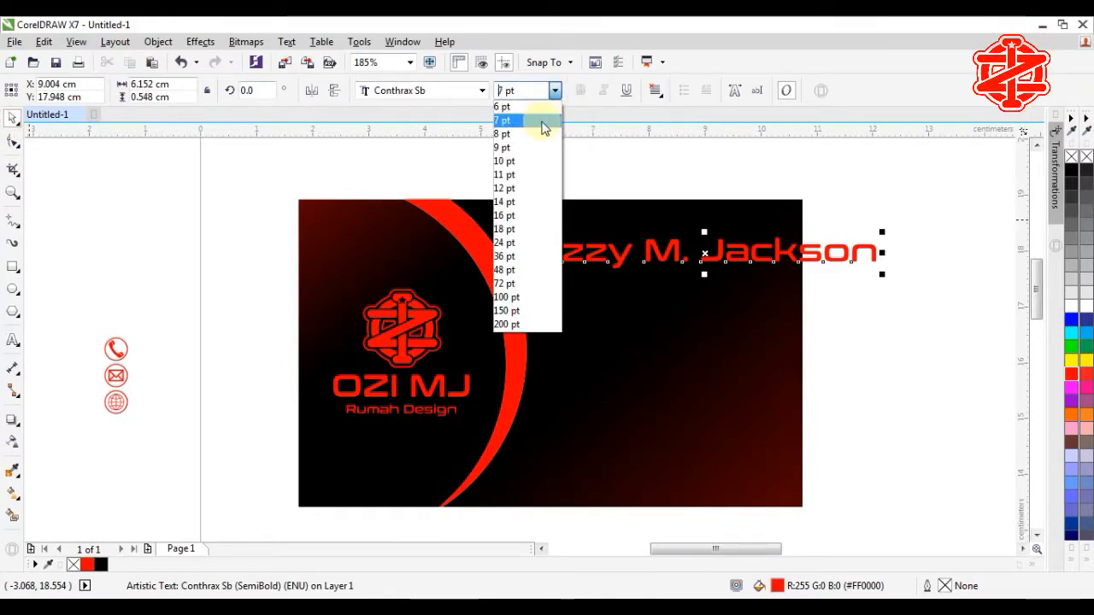
{"action": "left_click", "coordinate": [534, 189]}
{"action": "left_click_drag", "start_coordinate": [663, 256], "coordinate": [654, 254]}
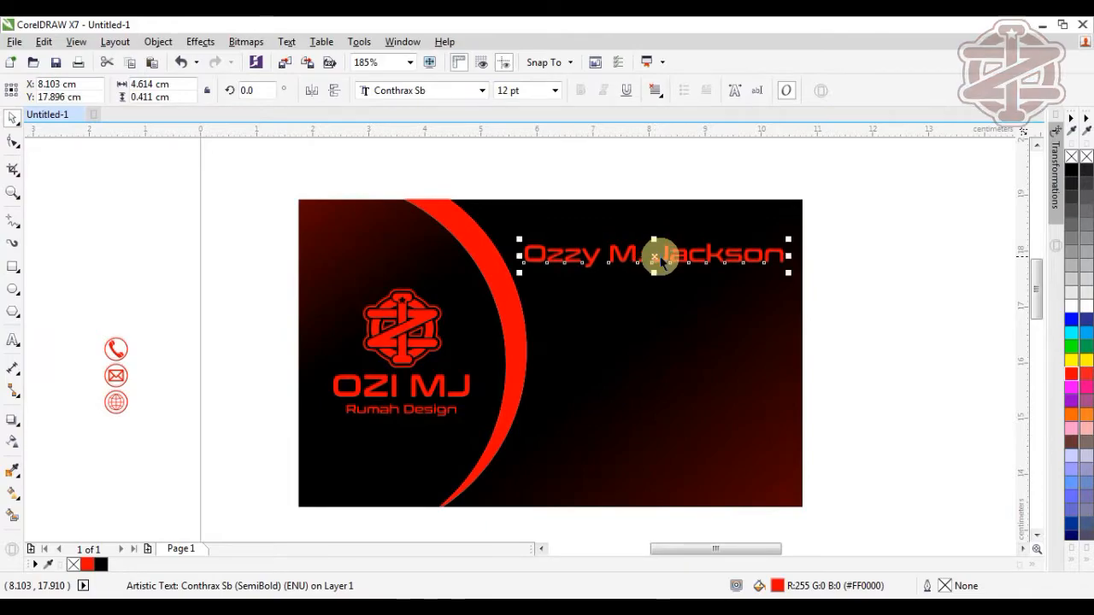
{"action": "left_click", "coordinate": [900, 278]}
{"action": "key", "text": "z"}
{"action": "left_click_drag", "start_coordinate": [468, 228], "coordinate": [817, 315]}
{"action": "left_click_drag", "start_coordinate": [836, 352], "coordinate": [836, 352]}
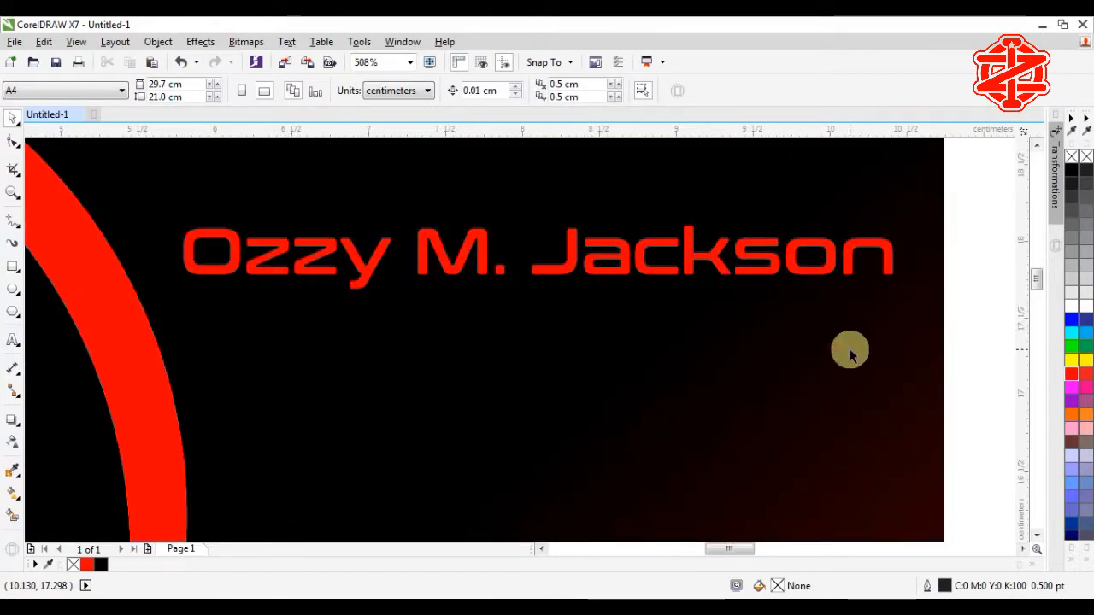
Step: Draw a thin rectangle bar under the name, filled red with no outline
{"action": "left_click", "coordinate": [13, 266]}
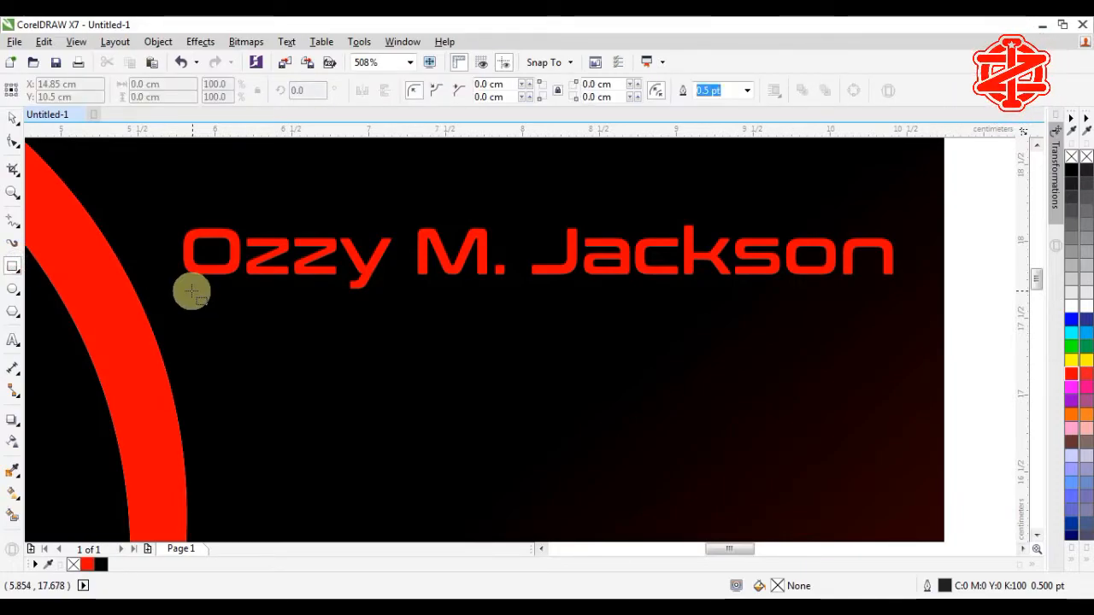
{"action": "left_click_drag", "start_coordinate": [191, 292], "coordinate": [894, 295]}
{"action": "left_click", "coordinate": [13, 117]}
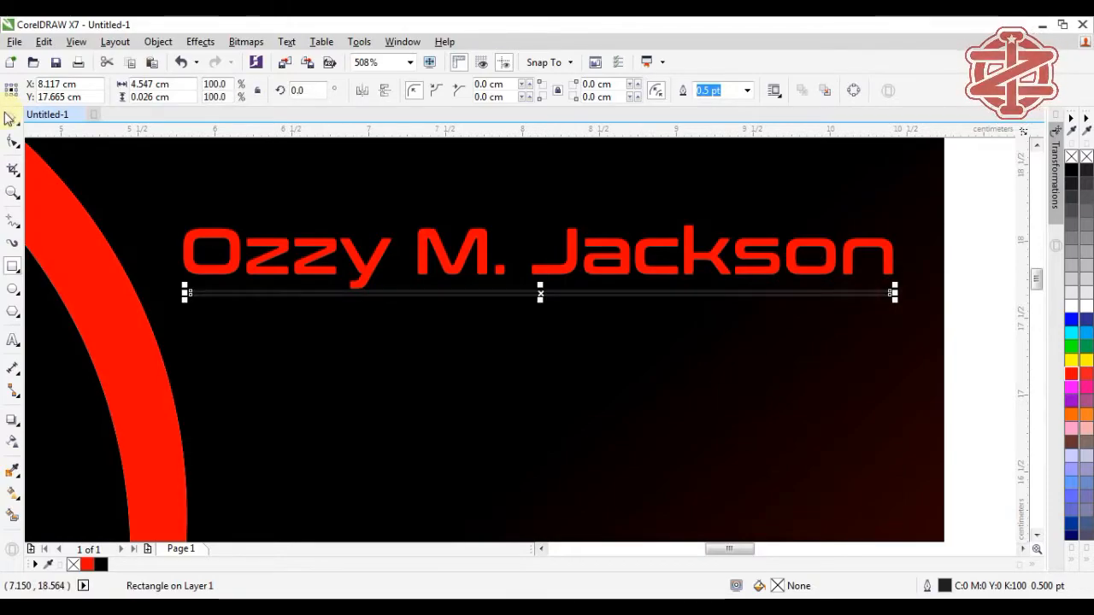
{"action": "left_click", "coordinate": [1070, 377]}
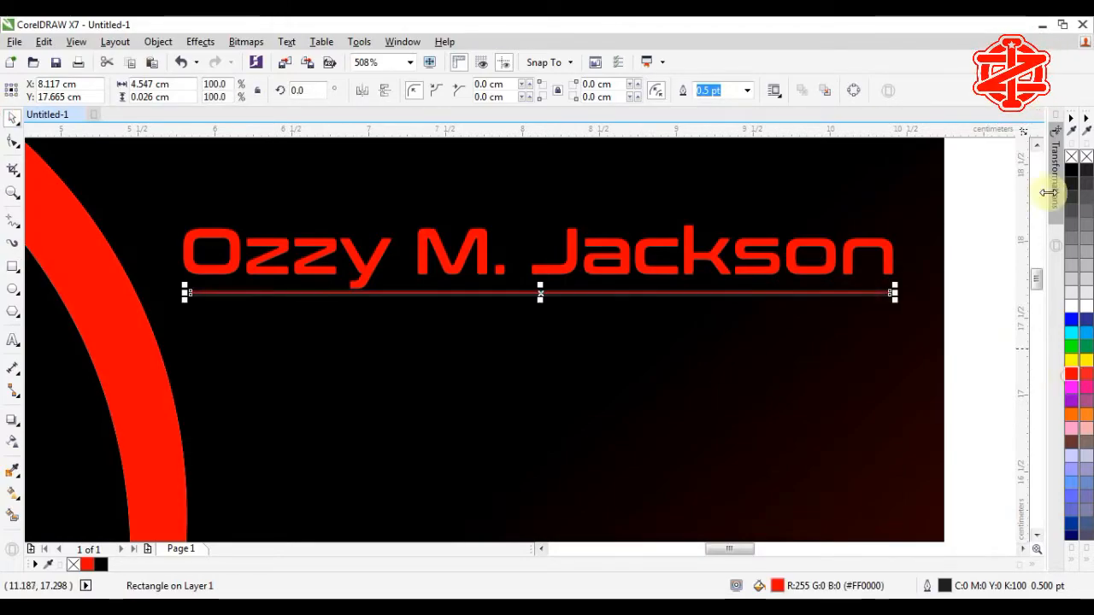
{"action": "right_click", "coordinate": [1073, 158]}
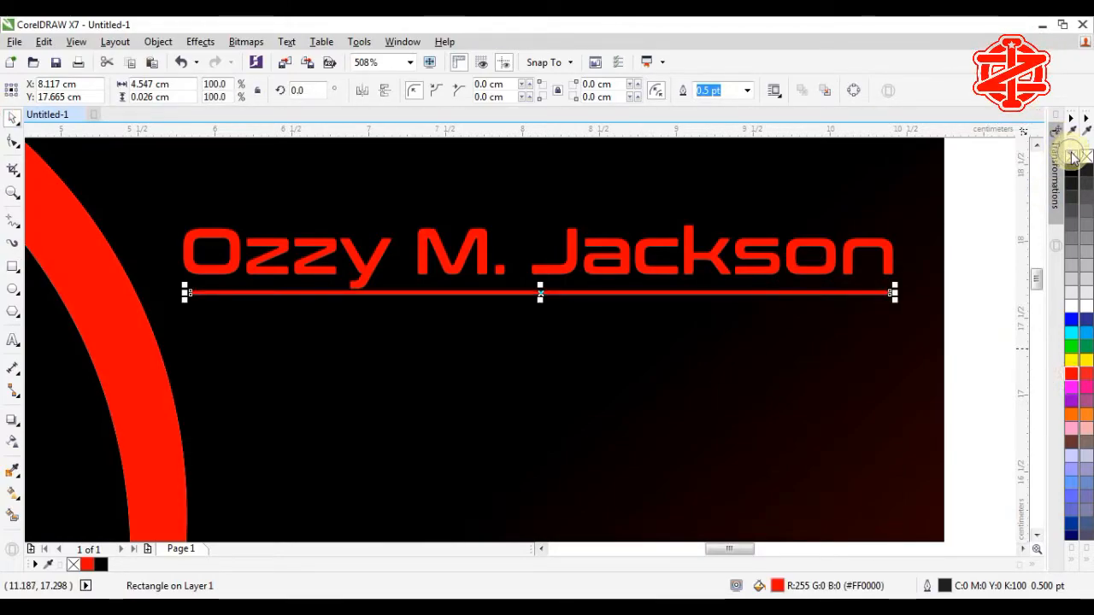
{"action": "left_click", "coordinate": [571, 263], "text": "shift"}
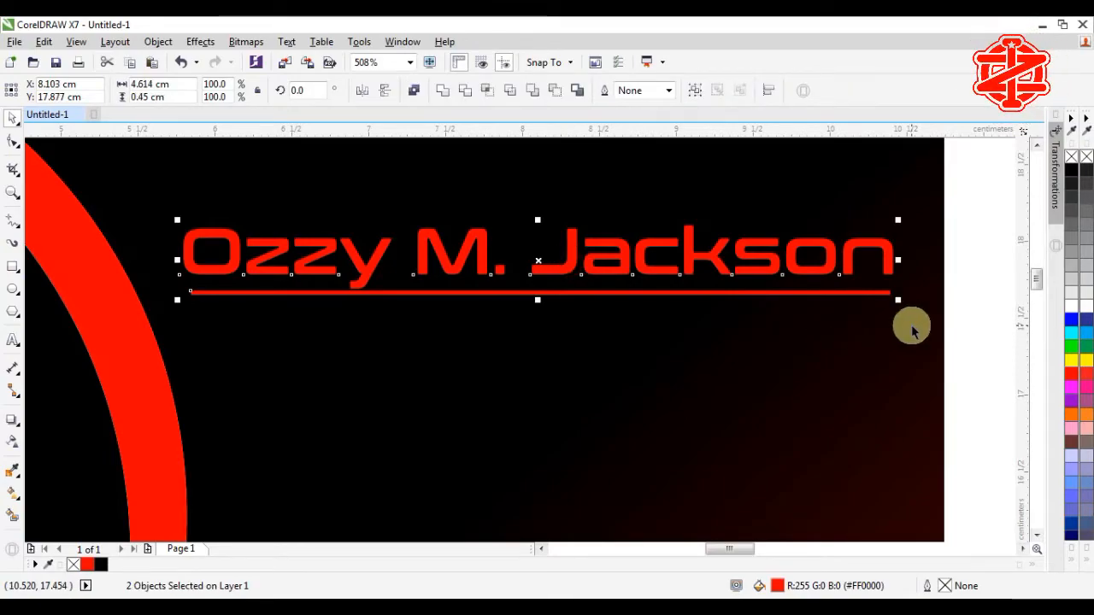
{"action": "left_click", "coordinate": [949, 298]}
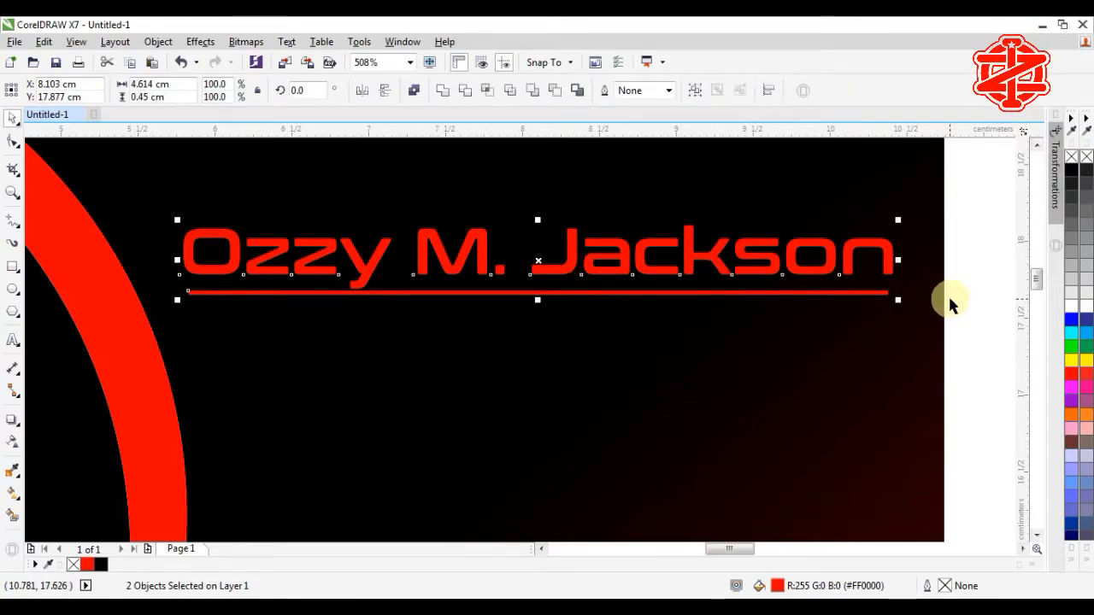
Step: Stretch the red underline's right end to match the full width of the name
{"action": "key", "text": "F2"}
{"action": "left_click_drag", "start_coordinate": [926, 331], "coordinate": [835, 230]}
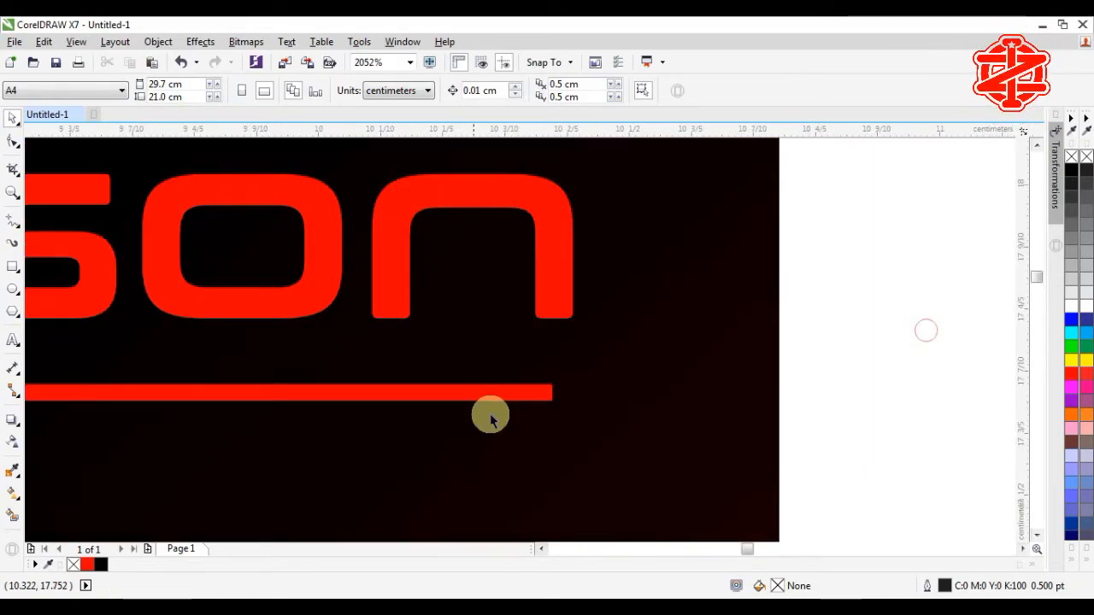
{"action": "left_click", "coordinate": [493, 392]}
{"action": "left_click_drag", "start_coordinate": [553, 392], "coordinate": [576, 305]}
{"action": "scroll", "coordinate": [467, 509], "scroll_direction": "down", "scroll_amount": 1}
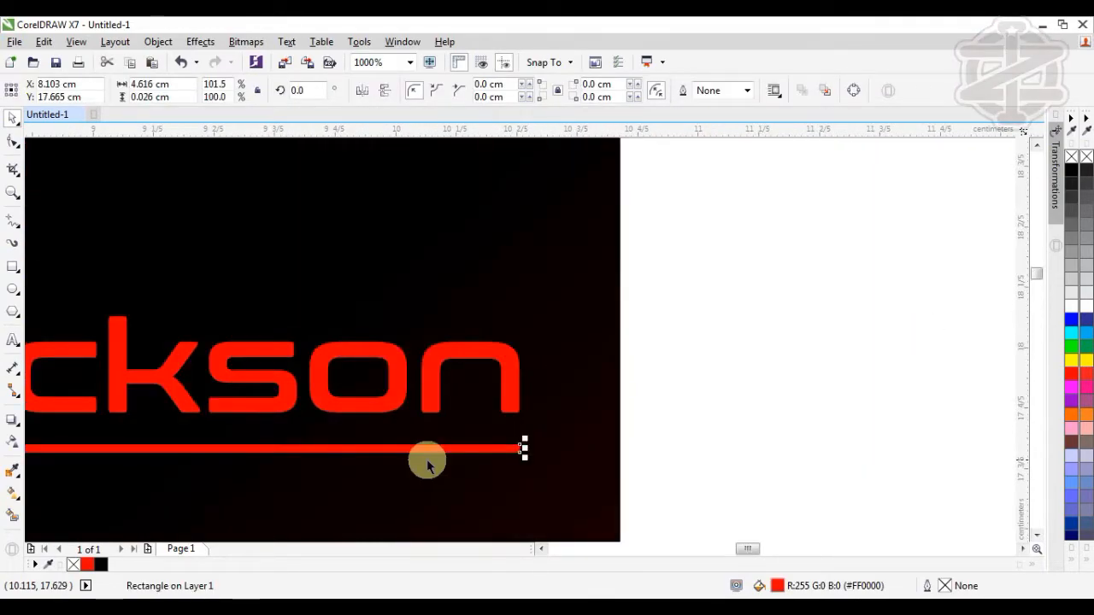
{"action": "scroll", "coordinate": [381, 434], "scroll_direction": "down", "scroll_amount": 1}
{"action": "key", "text": "F4"}
{"action": "key", "text": "F2"}
{"action": "left_click_drag", "start_coordinate": [471, 160], "coordinate": [992, 336]}
{"action": "left_click", "coordinate": [521, 293]}
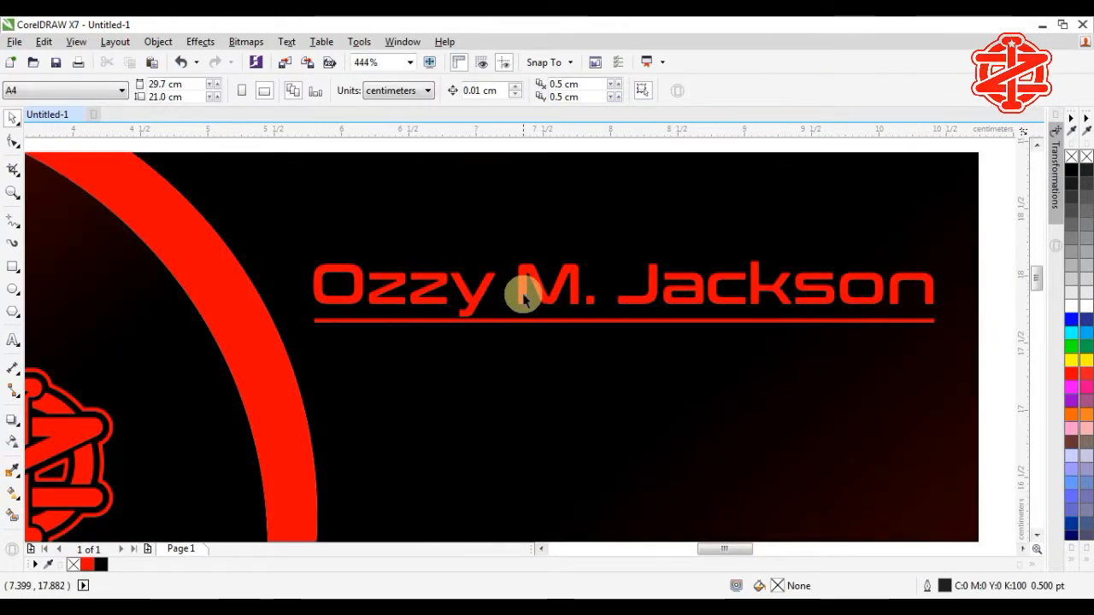
Step: Duplicate the name below the underline and retype it as 'General Manager'
{"action": "left_click", "coordinate": [537, 285]}
{"action": "left_click_drag", "start_coordinate": [537, 285], "coordinate": [550, 371]}
{"action": "right_click", "coordinate": [550, 371]}
{"action": "left_click_drag", "start_coordinate": [318, 372], "coordinate": [948, 372]}
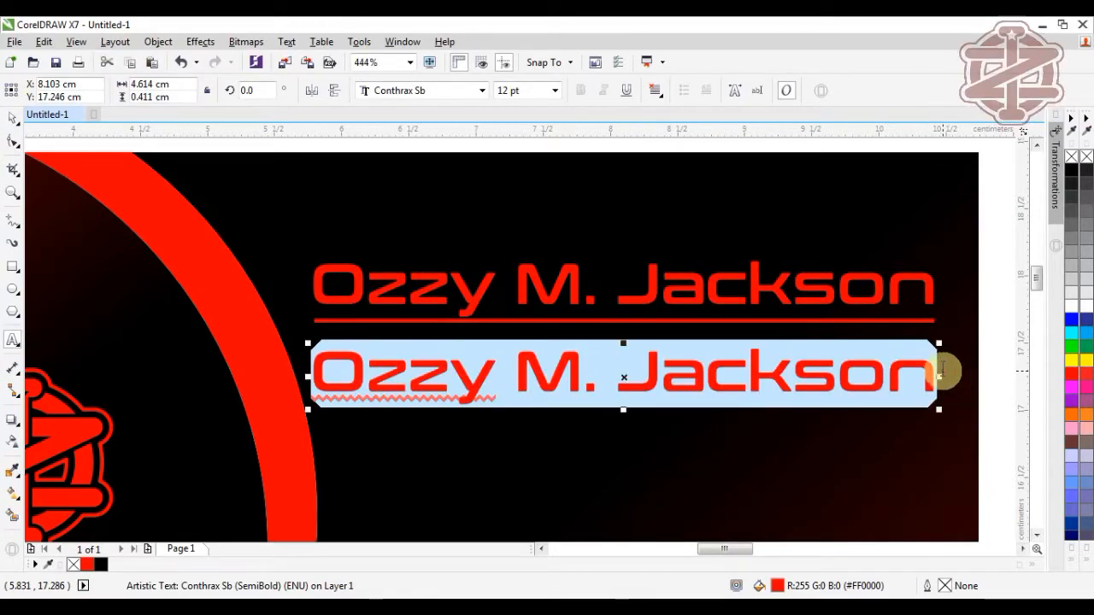
{"action": "type", "text": "Genera"}
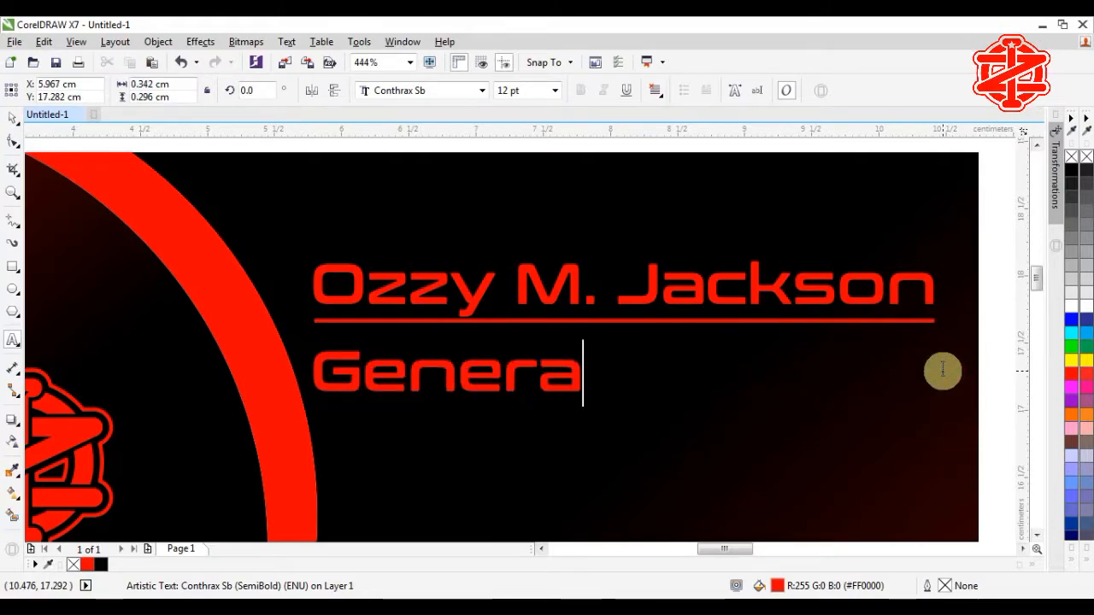
{"action": "type", "text": "l MAnager"}
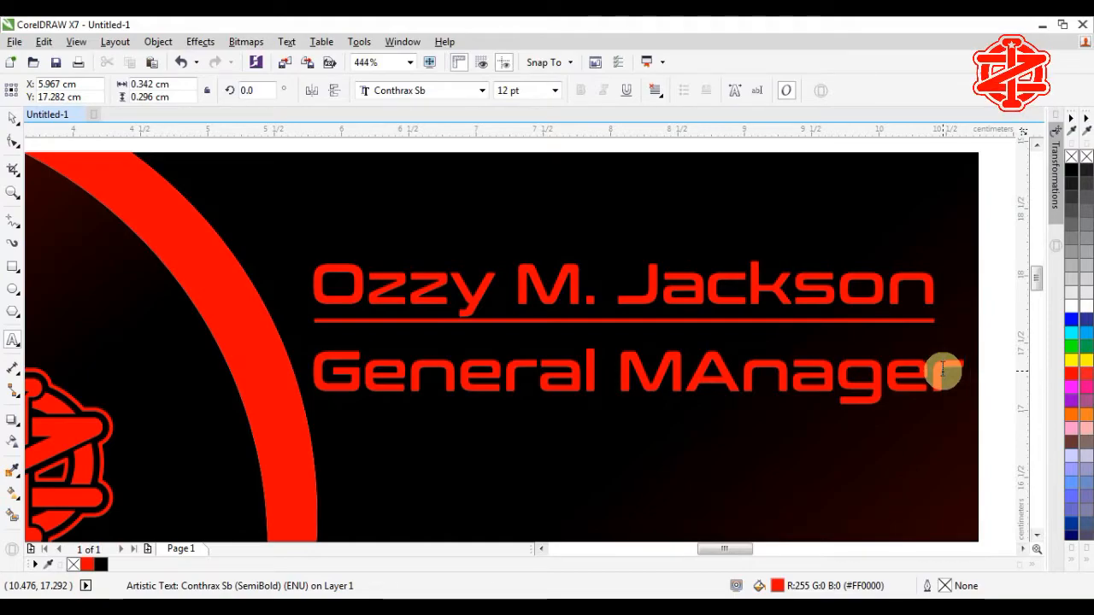
{"action": "left_click_drag", "start_coordinate": [749, 386], "coordinate": [706, 392]}
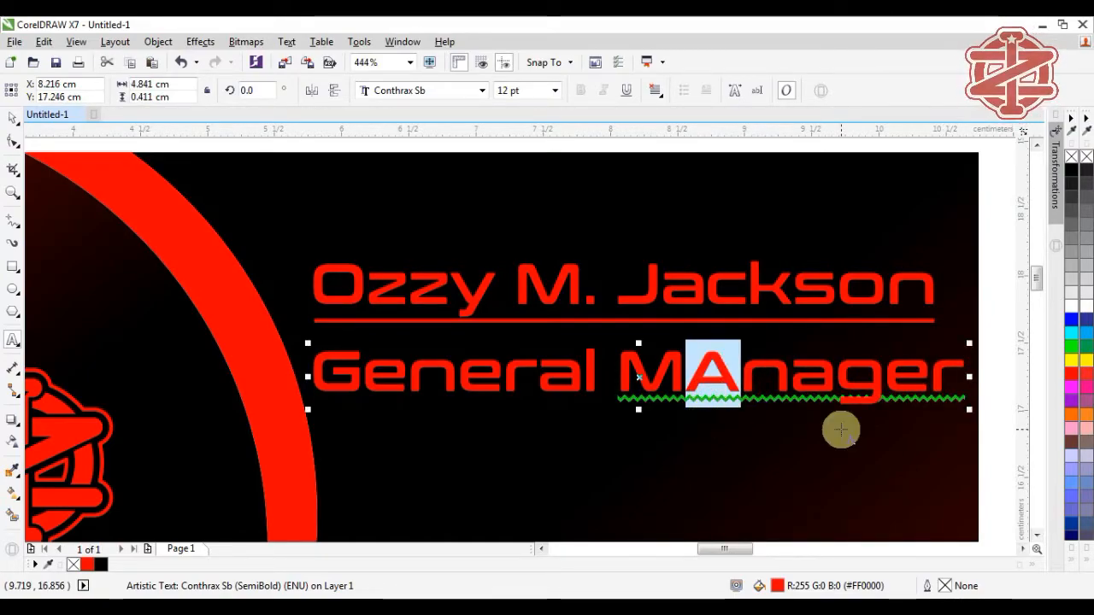
{"action": "type", "text": "a"}
{"action": "left_click", "coordinate": [13, 118]}
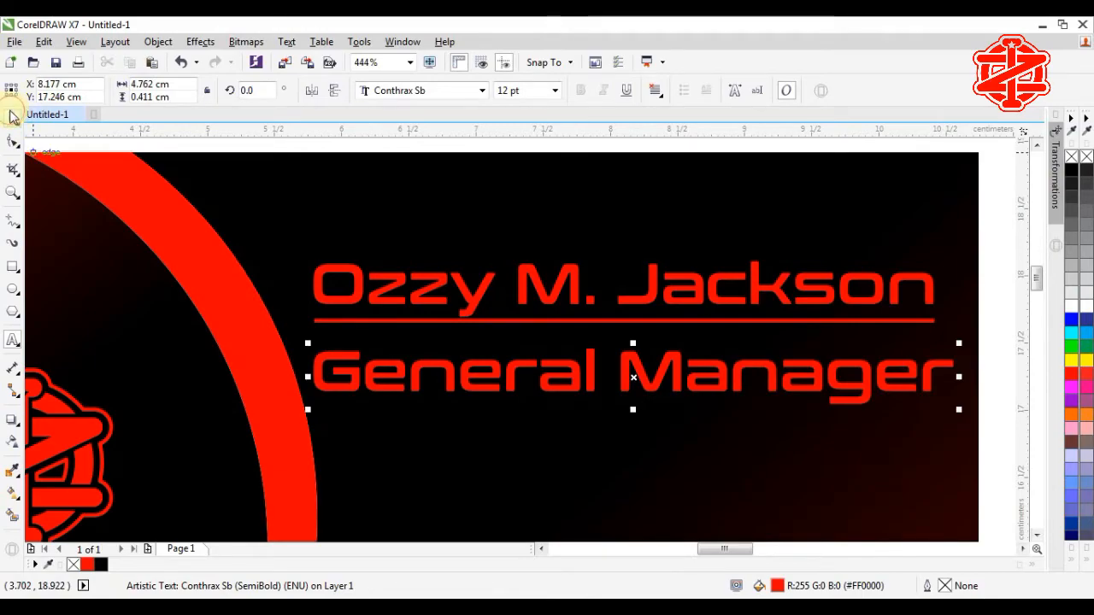
Step: Set the title to 8 pt, centre it under the name, and move it up
{"action": "left_click", "coordinate": [555, 92]}
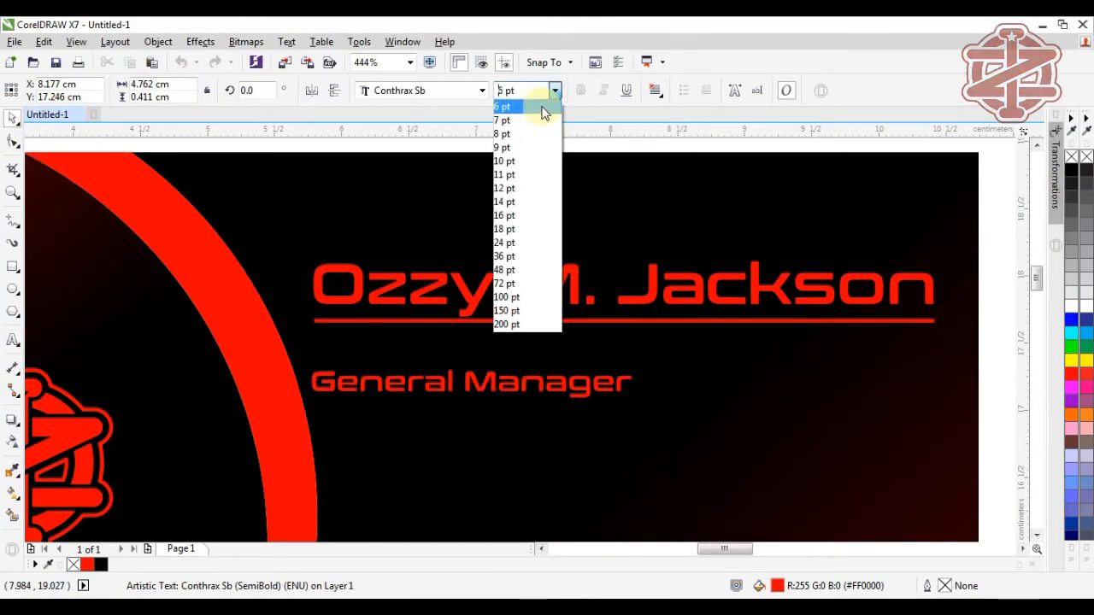
{"action": "left_click", "coordinate": [538, 135]}
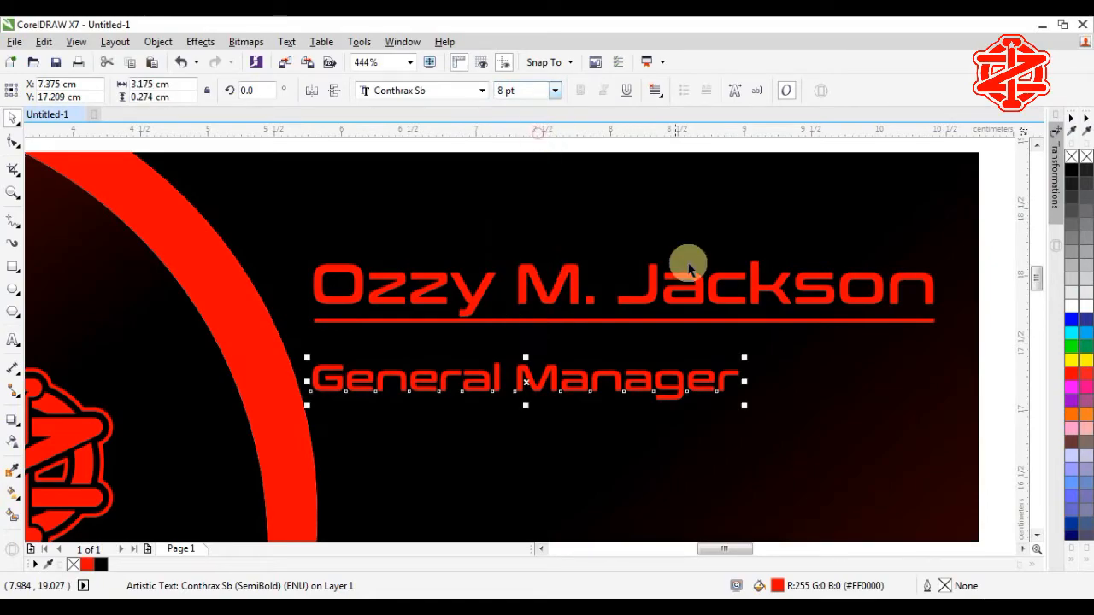
{"action": "left_click", "coordinate": [652, 291], "text": "shift"}
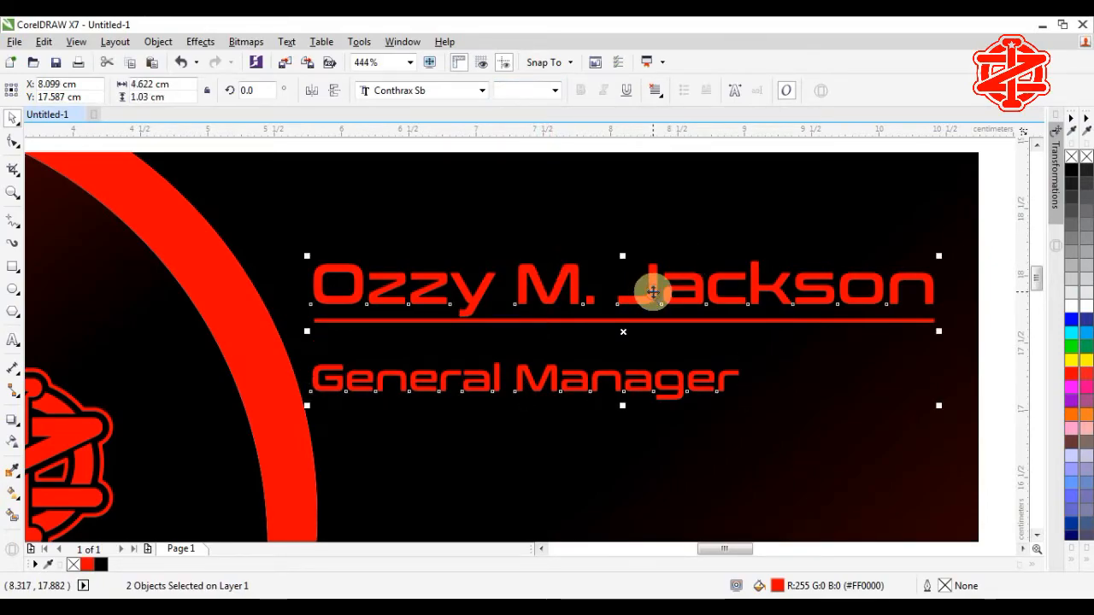
{"action": "key", "text": "c"}
{"action": "left_click", "coordinate": [988, 375]}
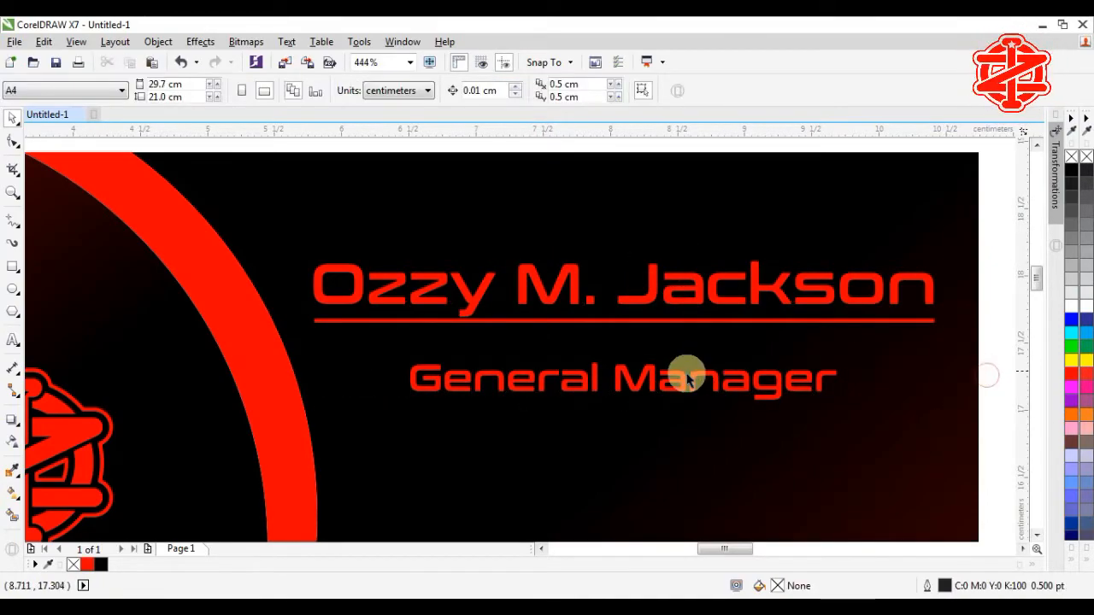
{"action": "left_click", "coordinate": [628, 383]}
{"action": "left_click_drag", "start_coordinate": [627, 382], "coordinate": [621, 358]}
{"action": "key", "text": "F4"}
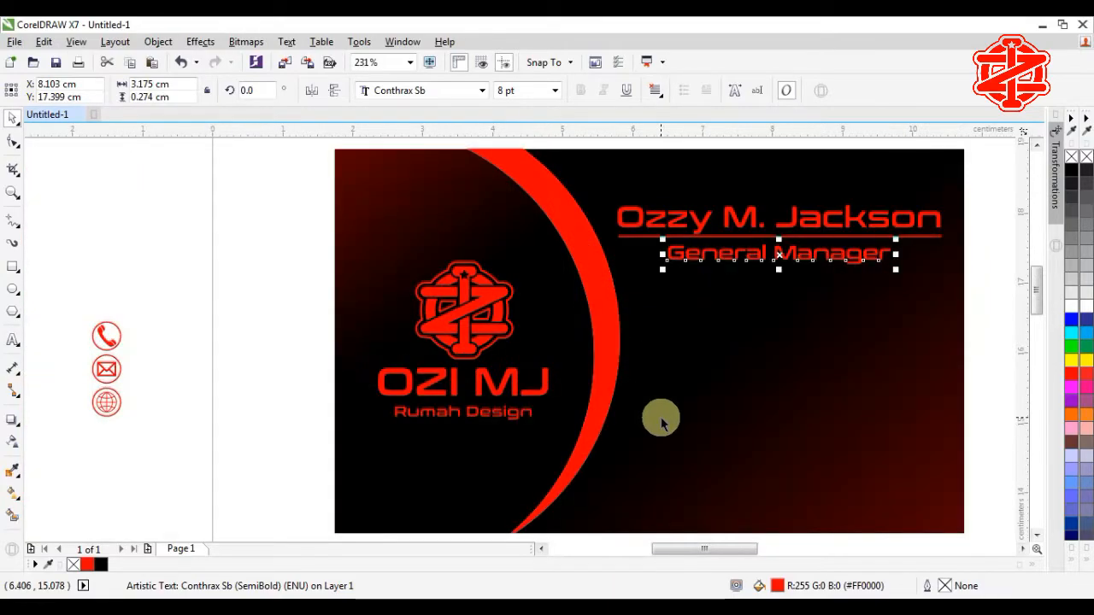
Step: Move the three contact icons onto the card beside the arc, with a text copy by the phone icon
{"action": "left_click_drag", "start_coordinate": [174, 309], "coordinate": [73, 448]}
{"action": "left_click_drag", "start_coordinate": [108, 368], "coordinate": [660, 374]}
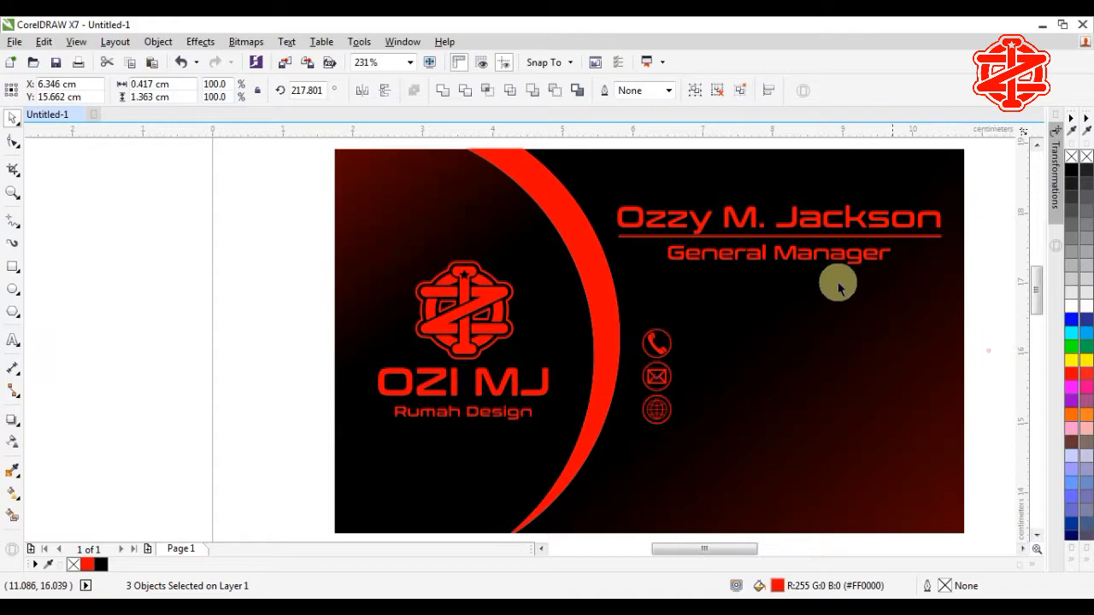
{"action": "left_click", "coordinate": [988, 351]}
{"action": "left_click", "coordinate": [767, 258]}
{"action": "left_click_drag", "start_coordinate": [779, 254], "coordinate": [794, 344]}
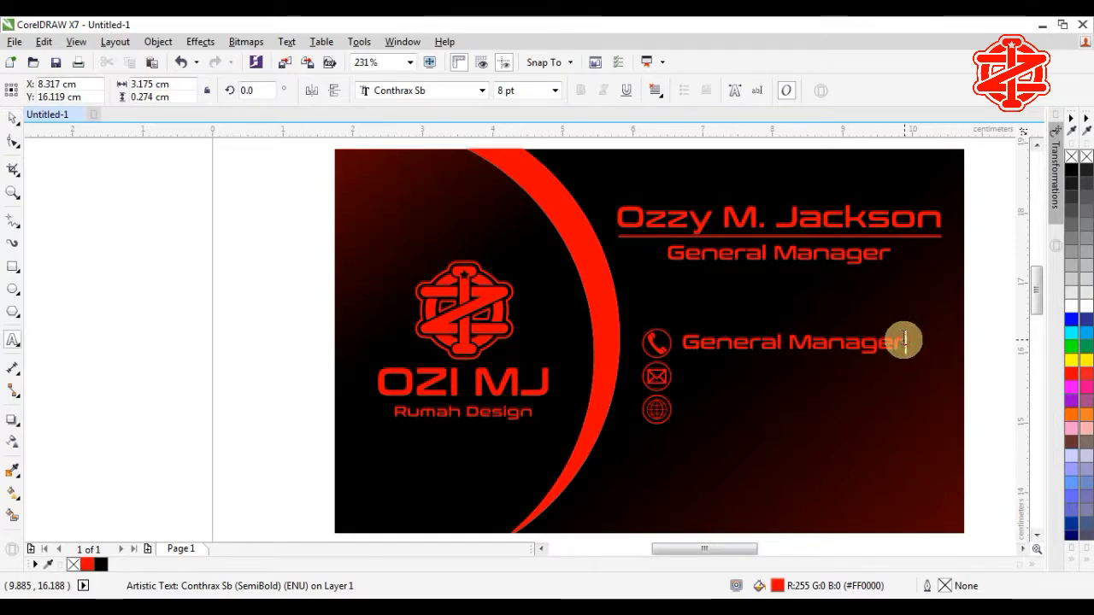
Step: Replace the copied title text with the phone number beside the phone icon
{"action": "left_click_drag", "start_coordinate": [904, 341], "coordinate": [676, 336]}
{"action": "key", "text": "BackSpace"}
{"action": "type", "text": "+01 23"}
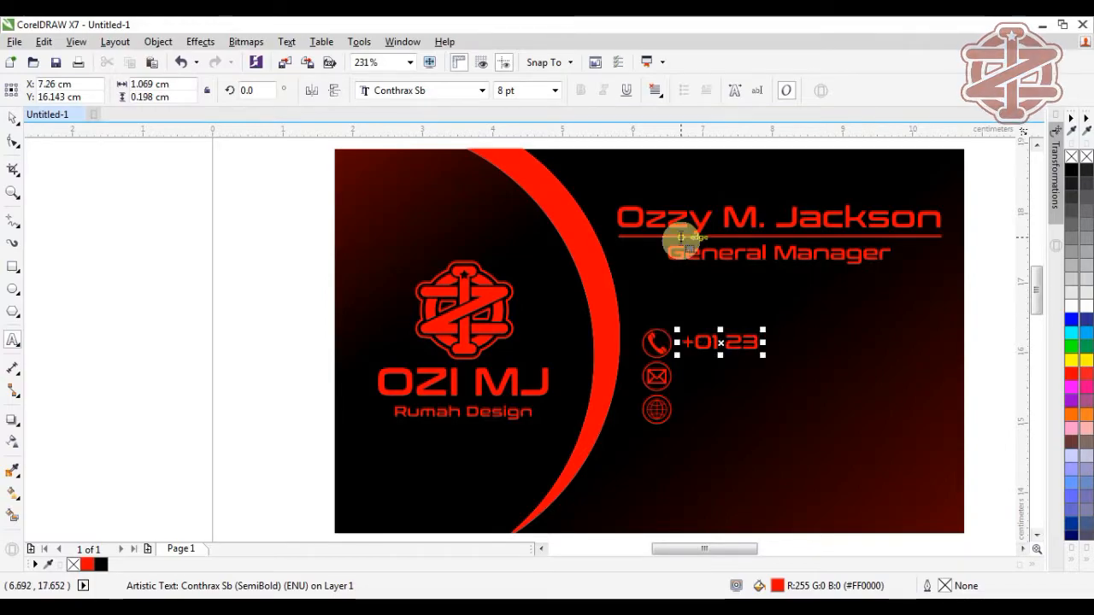
{"action": "type", "text": "45 6789"}
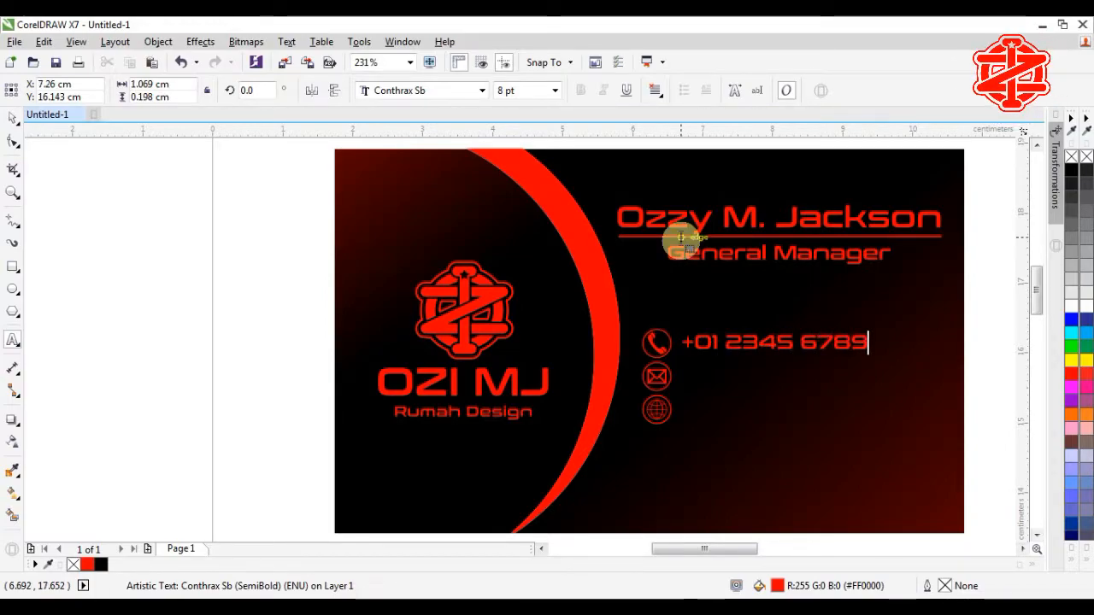
{"action": "left_click", "coordinate": [658, 343], "text": "shift"}
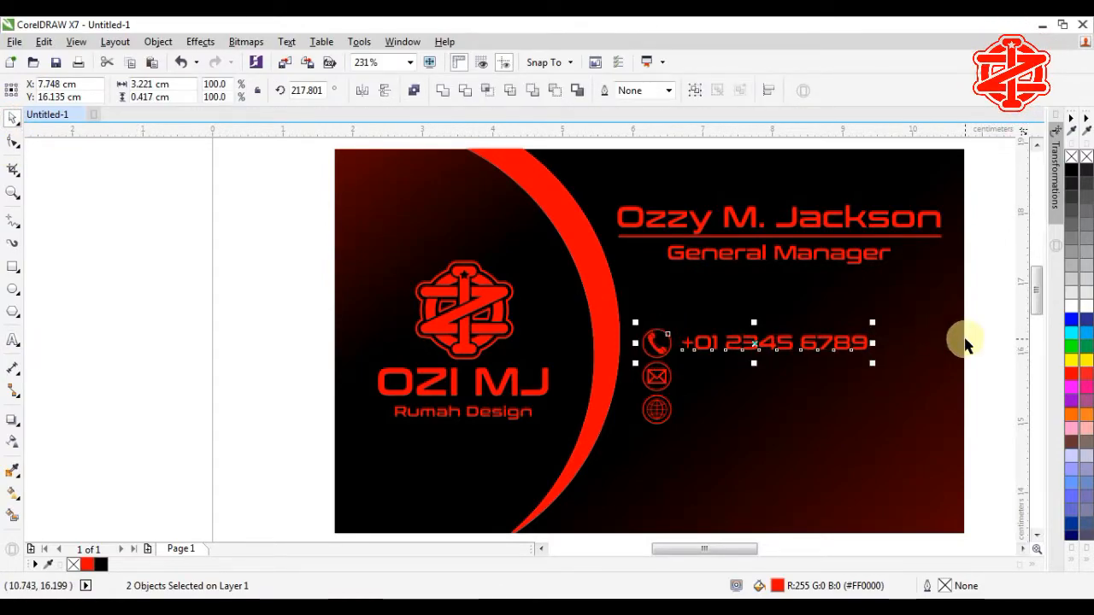
{"action": "left_click", "coordinate": [932, 341]}
{"action": "left_click", "coordinate": [982, 366]}
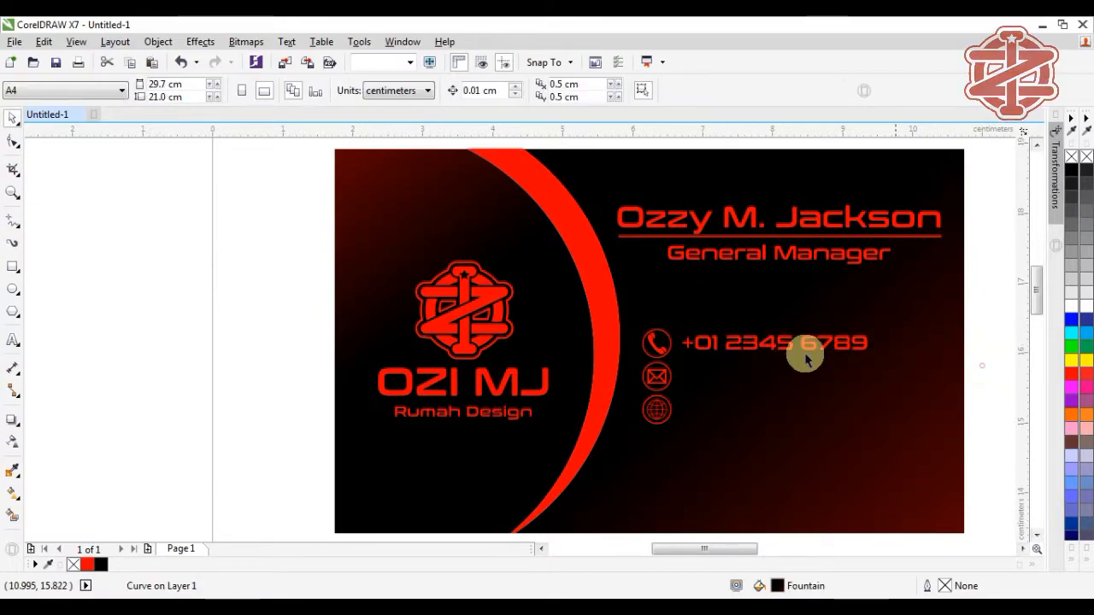
Step: Copy the phone line onto the e-mail row and retype it as the e-mail address
{"action": "left_click", "coordinate": [752, 346]}
{"action": "left_click_drag", "start_coordinate": [752, 347], "coordinate": [755, 376]}
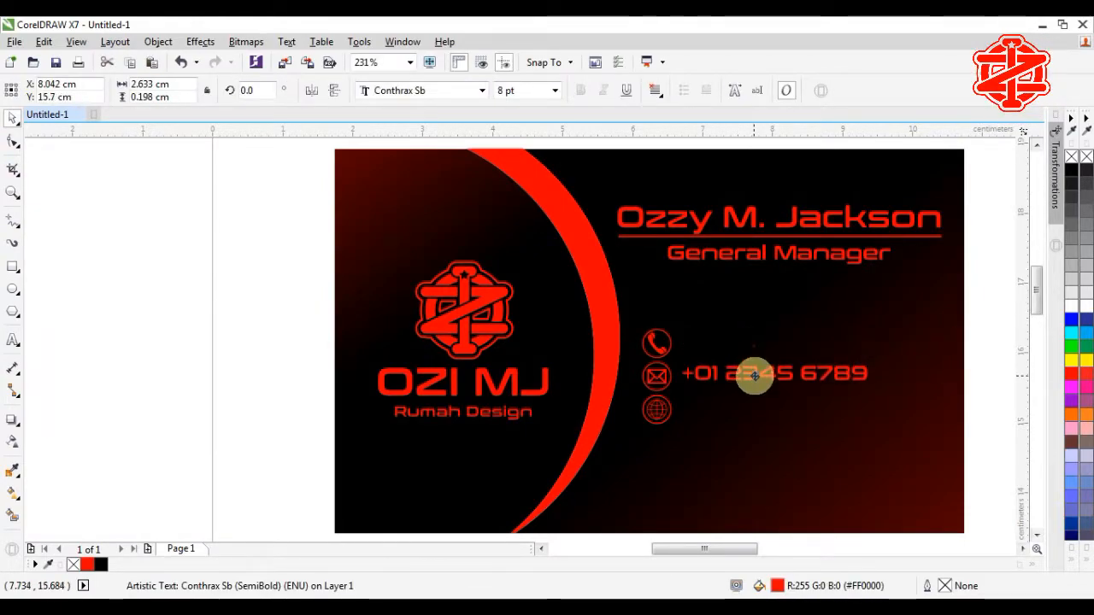
{"action": "right_click", "coordinate": [755, 376]}
{"action": "left_click_drag", "start_coordinate": [686, 374], "coordinate": [875, 374]}
{"action": "key", "text": "Delete"}
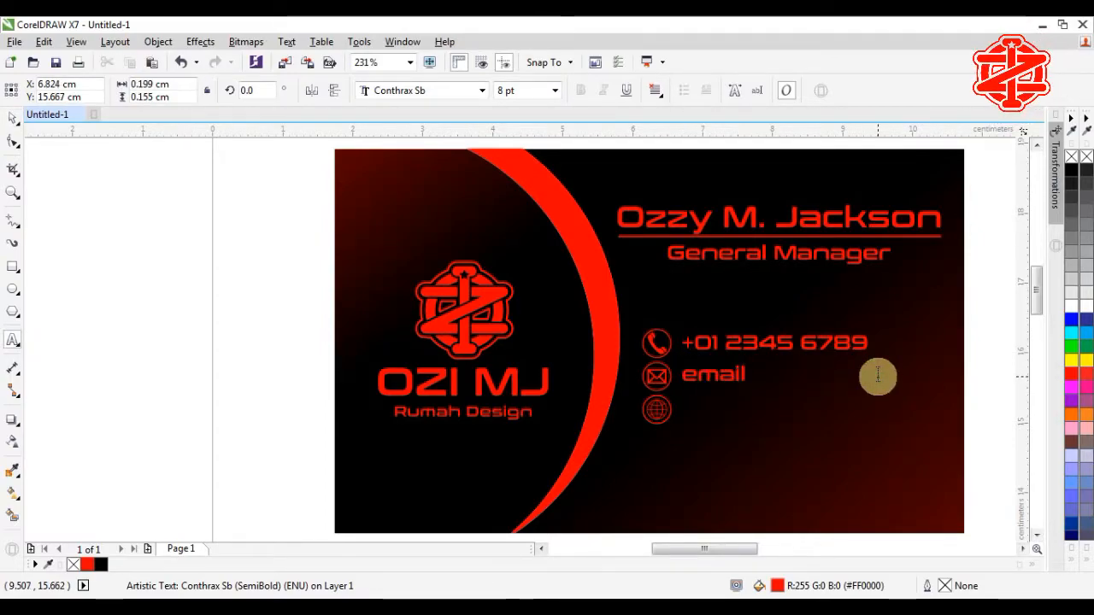
{"action": "type", "text": "email.website."}
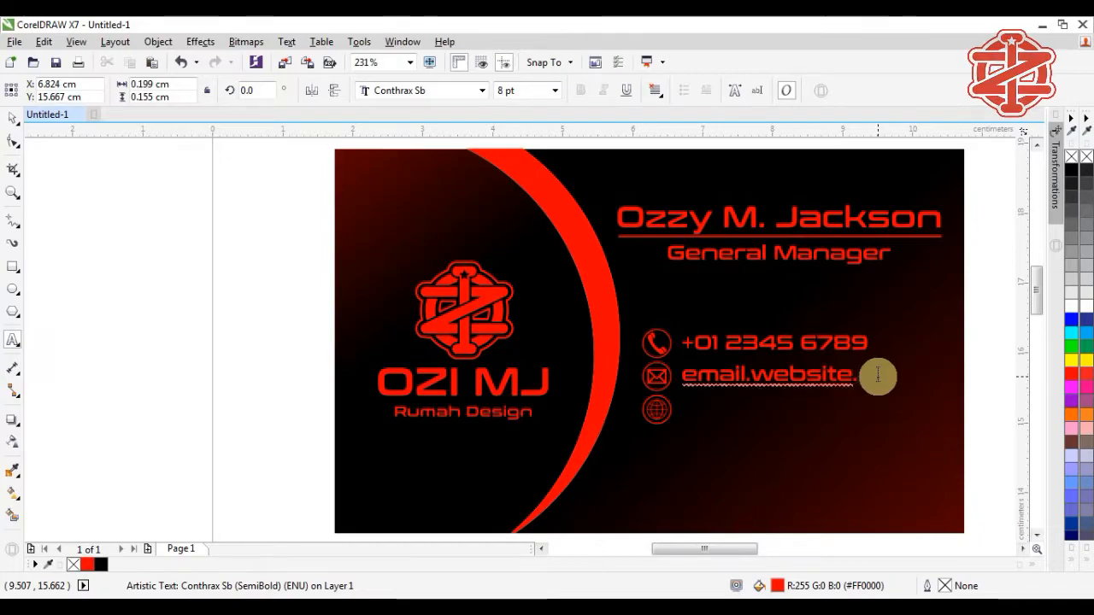
{"action": "type", "text": "com"}
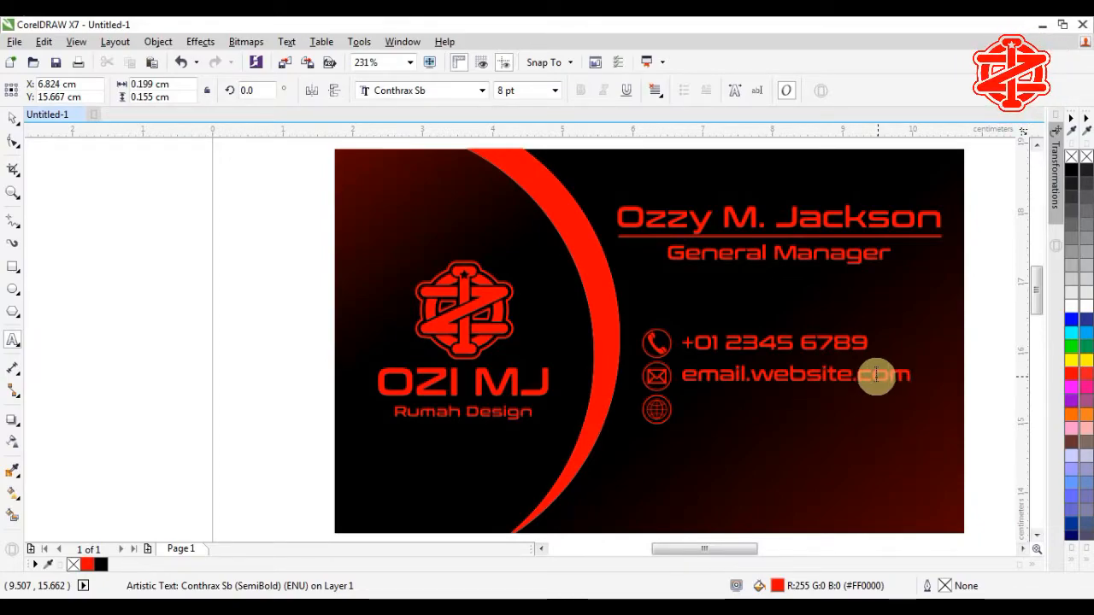
{"action": "left_click", "coordinate": [761, 380]}
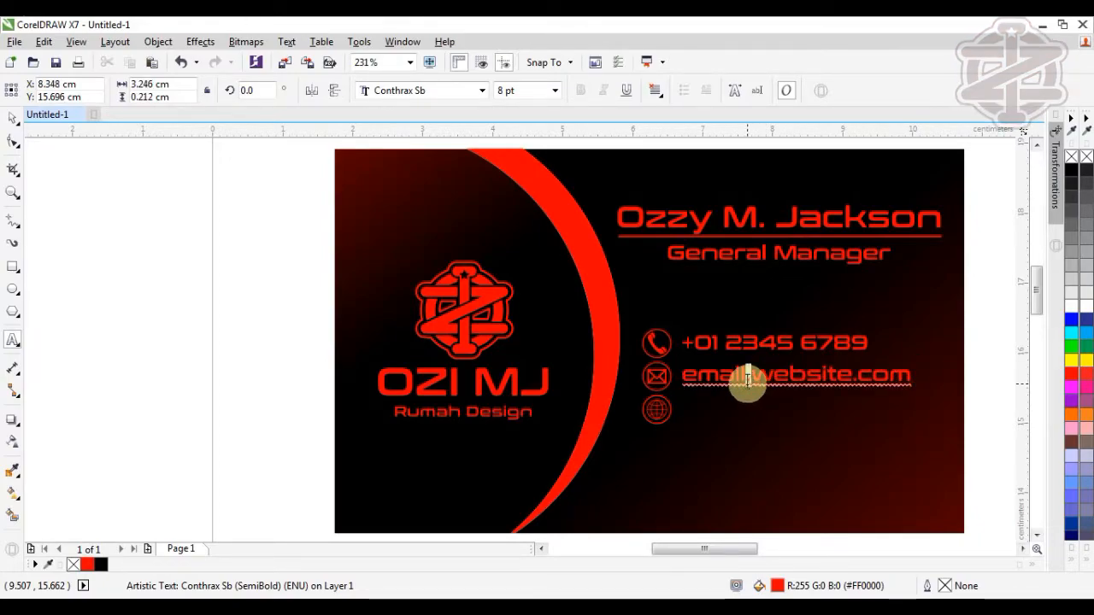
{"action": "key", "text": "BackSpace"}
{"action": "type", "text": "@"}
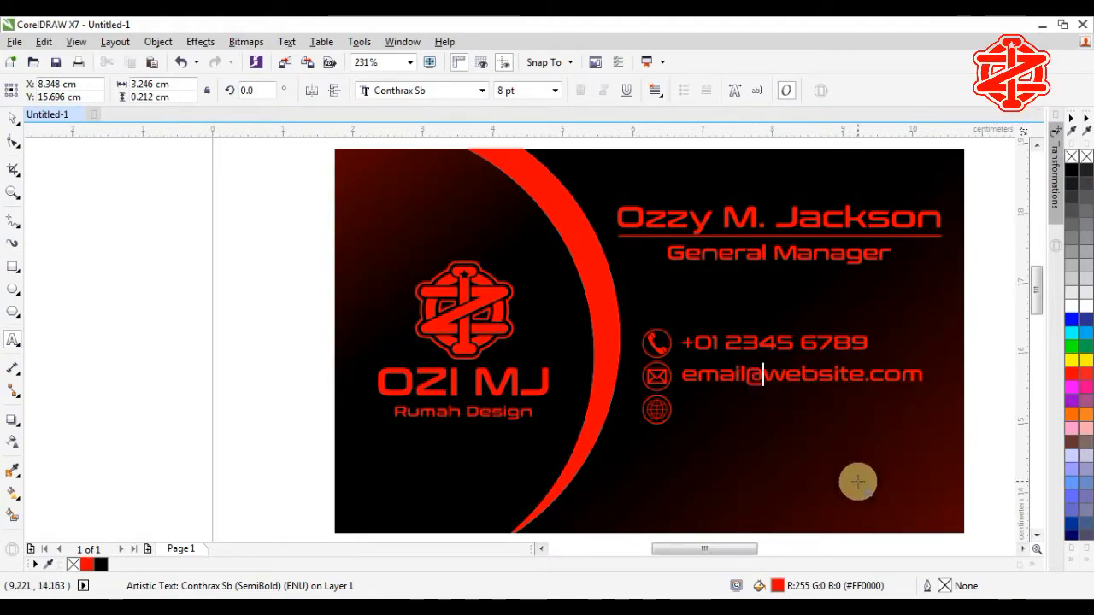
{"action": "left_click", "coordinate": [11, 125]}
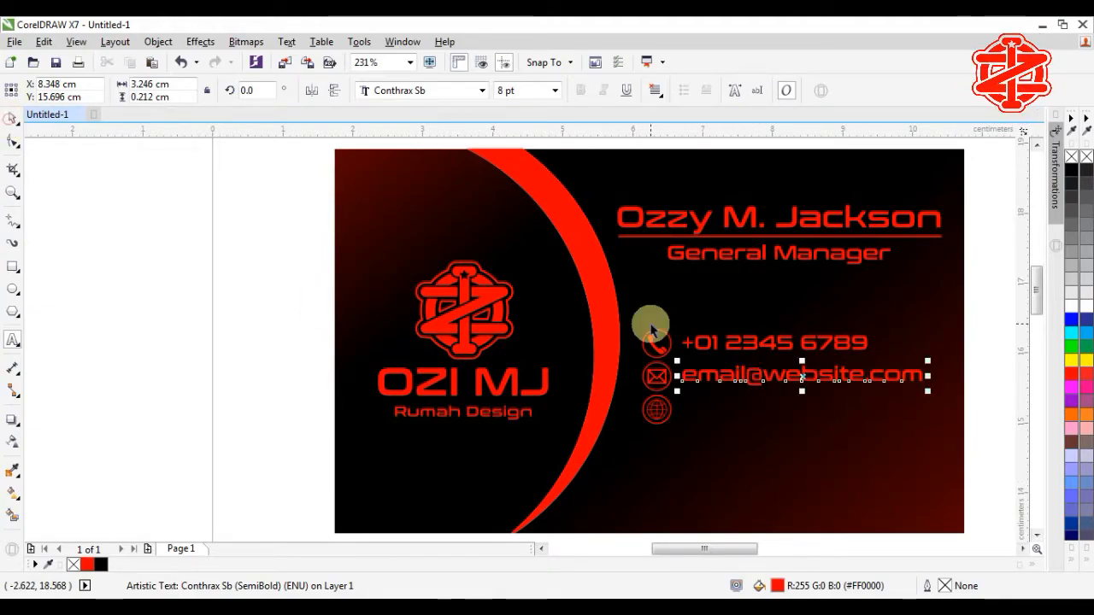
Step: Copy the e-mail line beside the globe icon, edit it into the website, and centre it on the icon
{"action": "left_click_drag", "start_coordinate": [803, 378], "coordinate": [671, 408]}
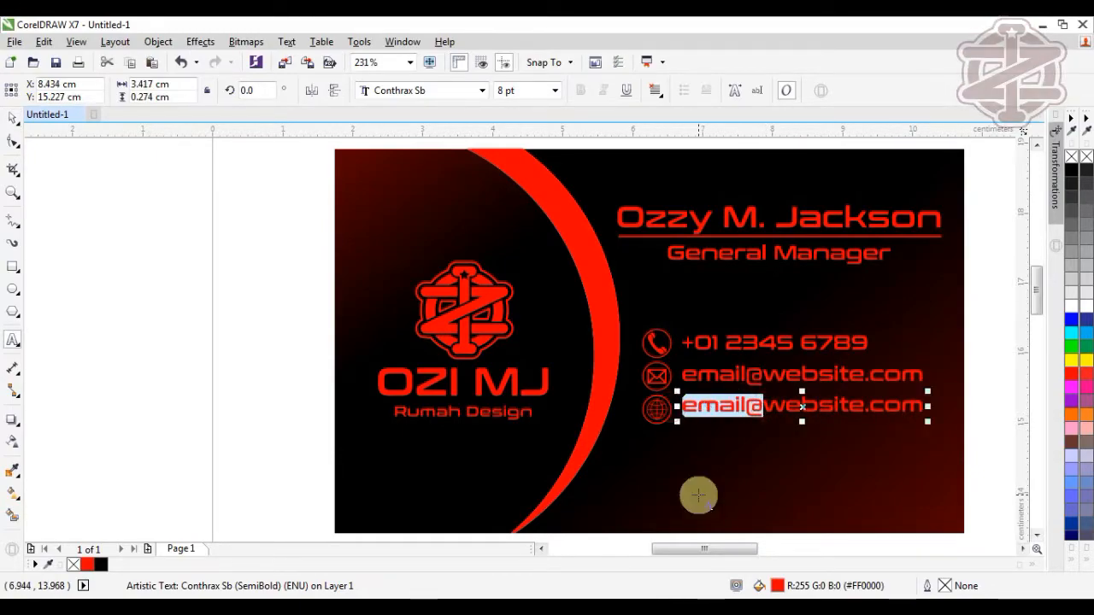
{"action": "type", "text": "www."}
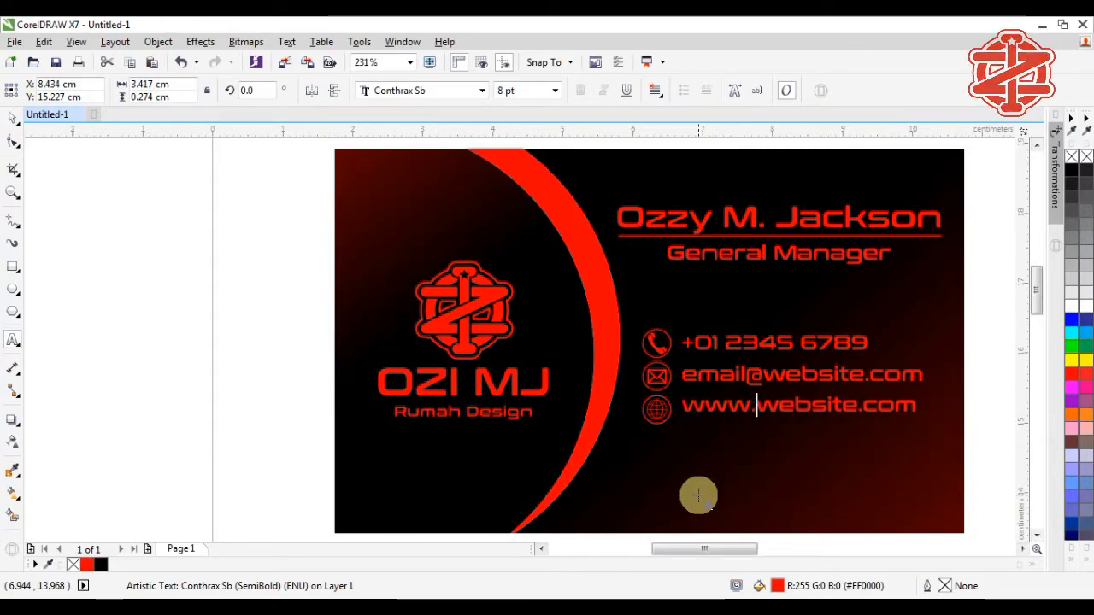
{"action": "left_click", "coordinate": [13, 122]}
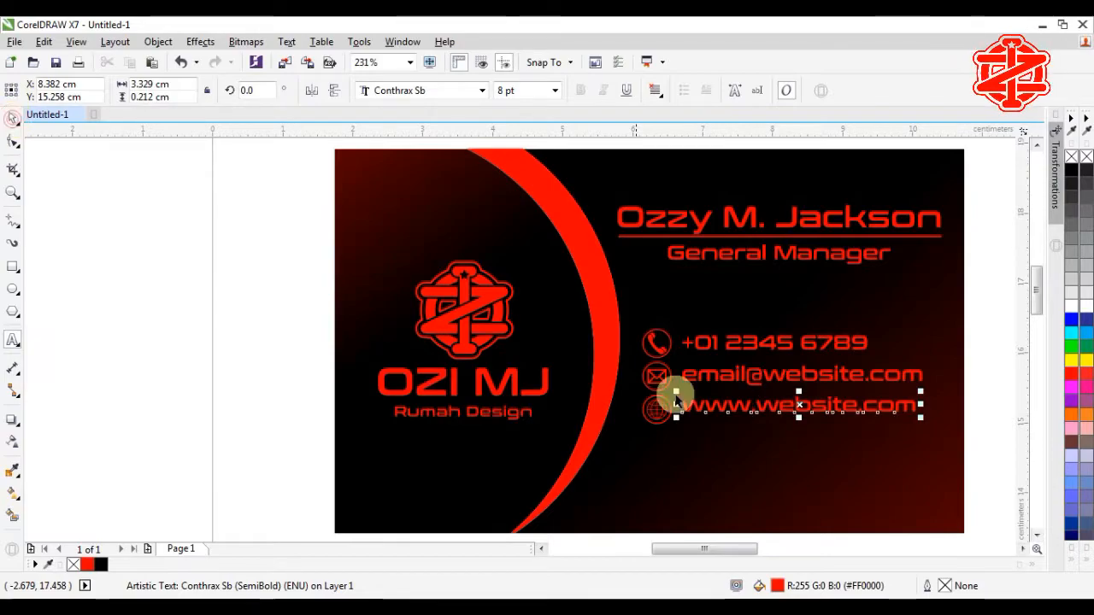
{"action": "left_click", "coordinate": [668, 402], "text": "shift"}
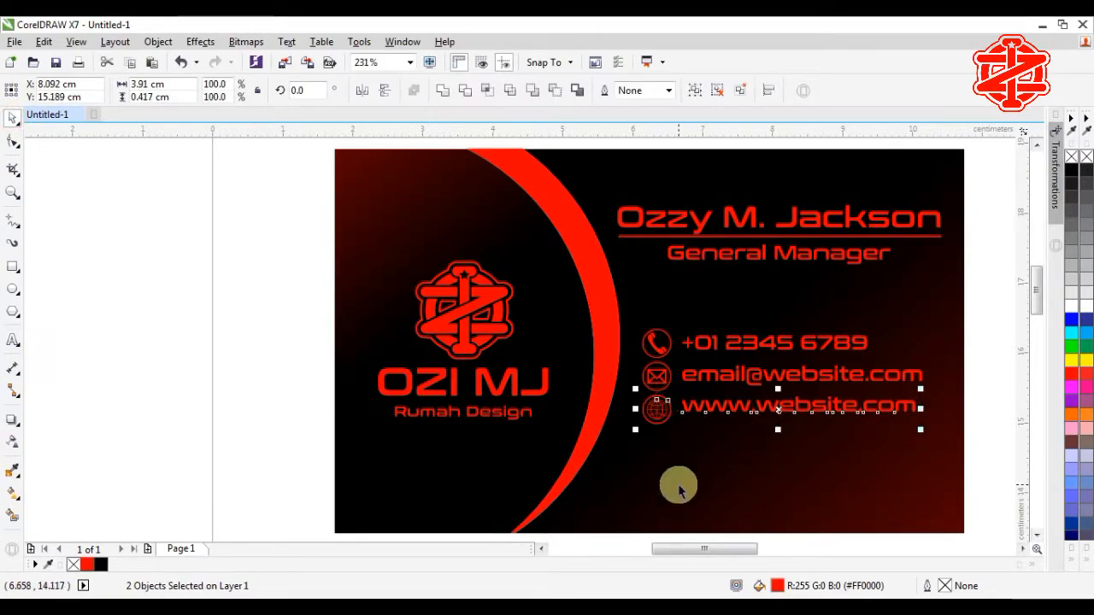
{"action": "key", "text": "c"}
{"action": "left_click", "coordinate": [684, 374]}
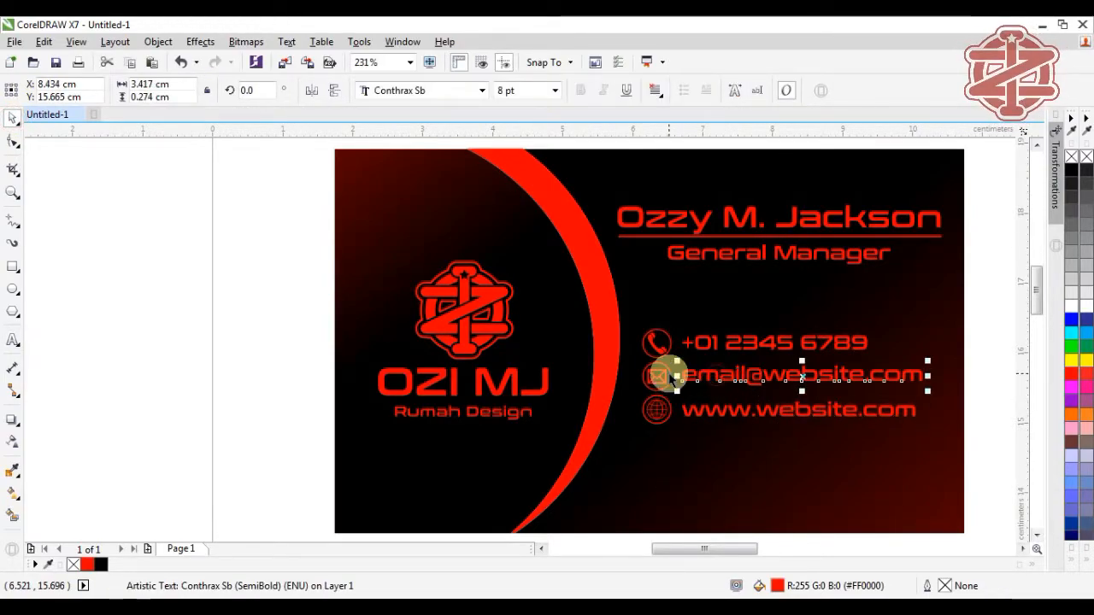
{"action": "left_click", "coordinate": [672, 377], "text": "shift"}
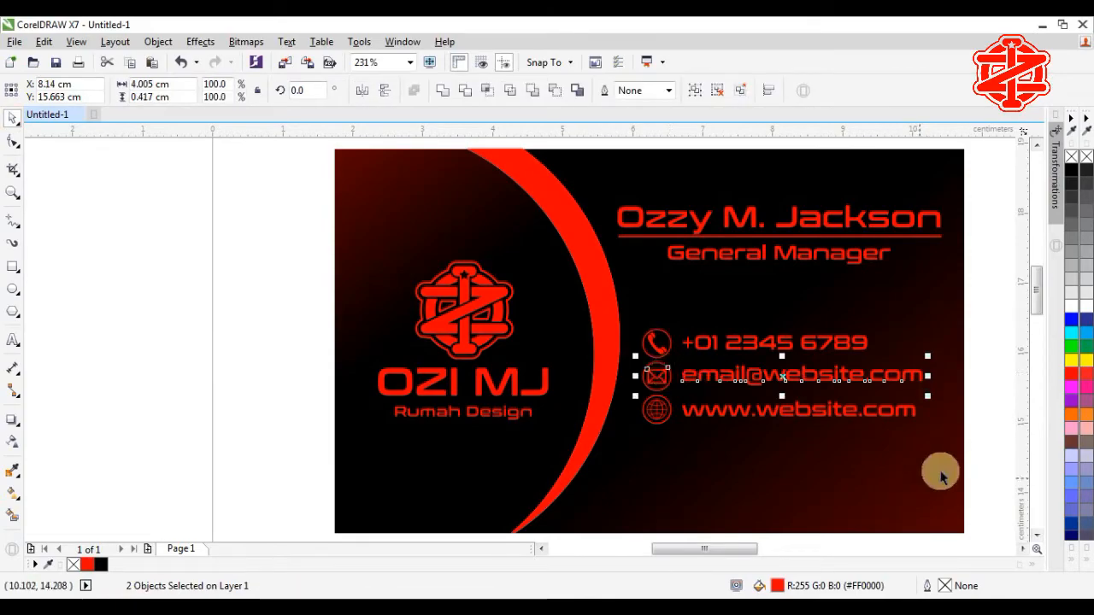
{"action": "left_click", "coordinate": [987, 456]}
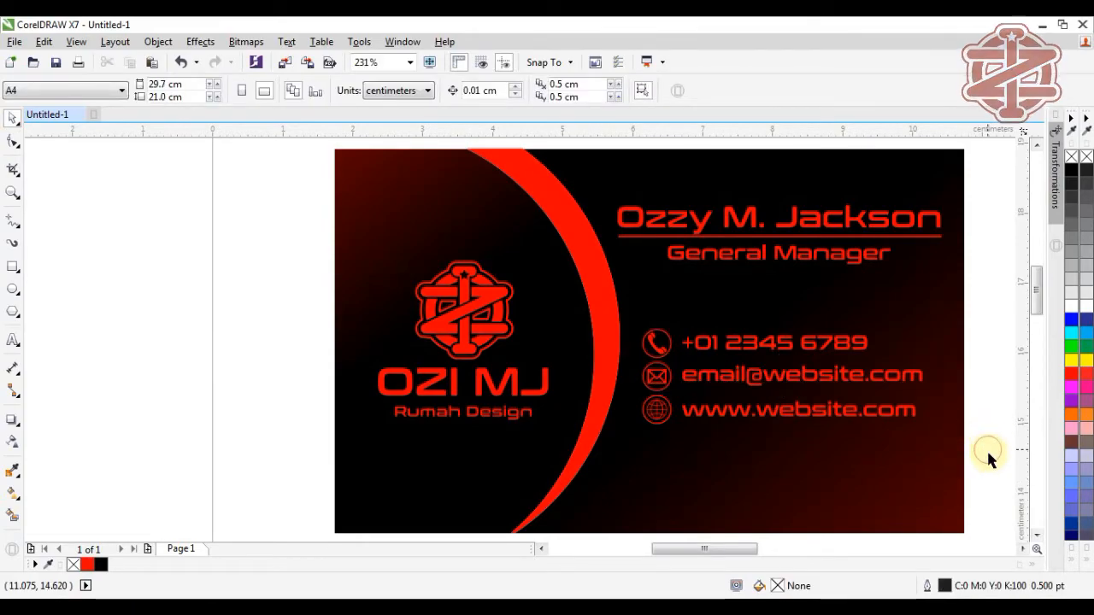
Step: Draw a small six-sided polygon just right of the card
{"action": "scroll", "coordinate": [991, 490], "scroll_direction": "down", "scroll_amount": 3}
{"action": "left_click_drag", "start_coordinate": [603, 278], "coordinate": [1085, 591]}
{"action": "left_click", "coordinate": [757, 398]}
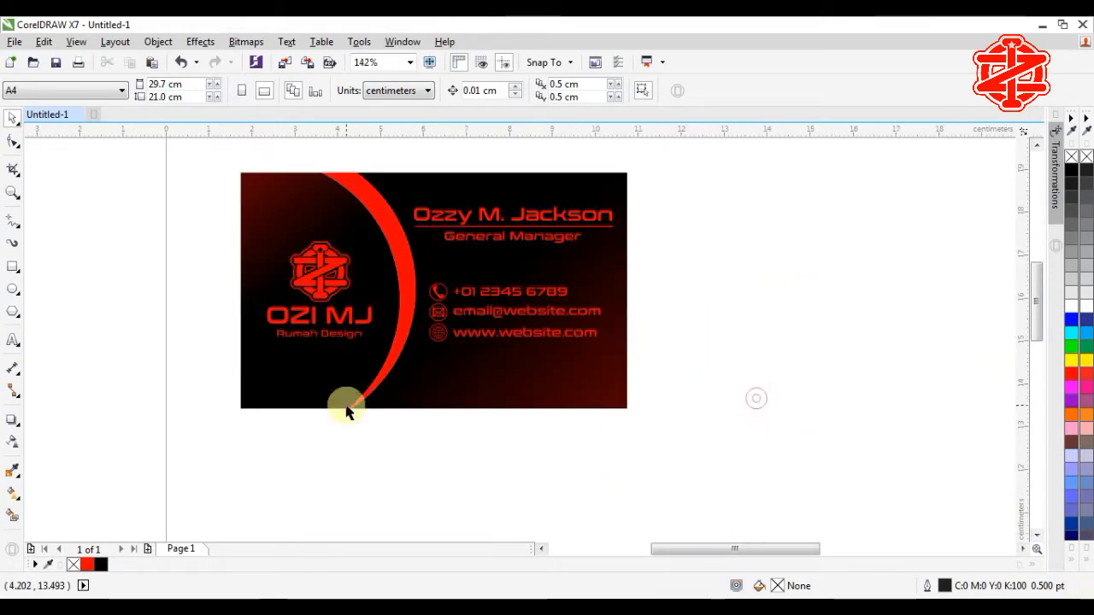
{"action": "left_click", "coordinate": [12, 314]}
{"action": "left_click_drag", "start_coordinate": [654, 370], "coordinate": [673, 394]}
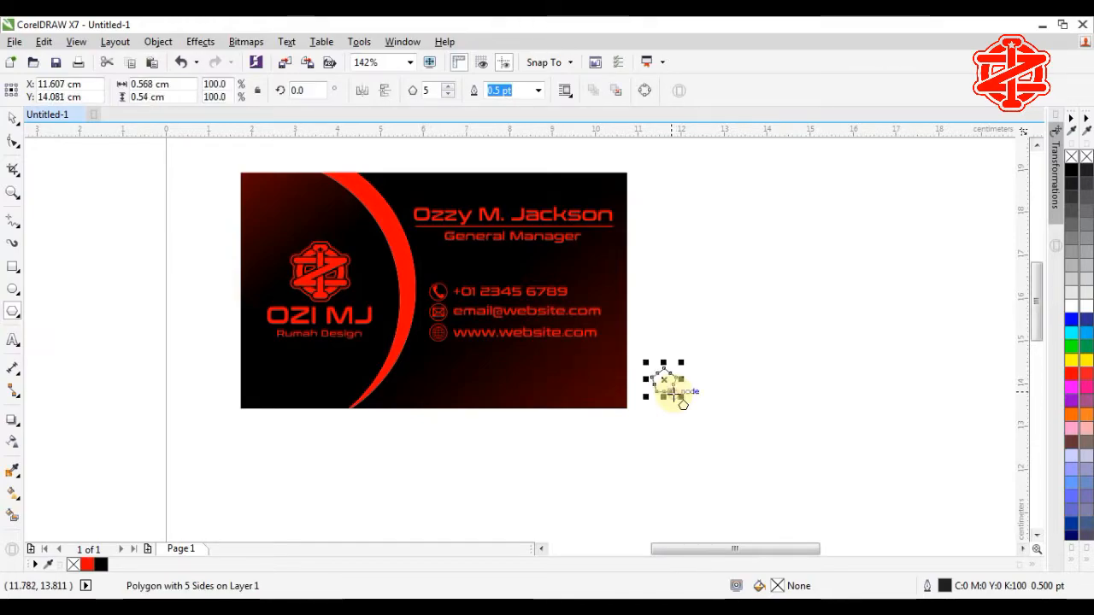
{"action": "left_click", "coordinate": [448, 86]}
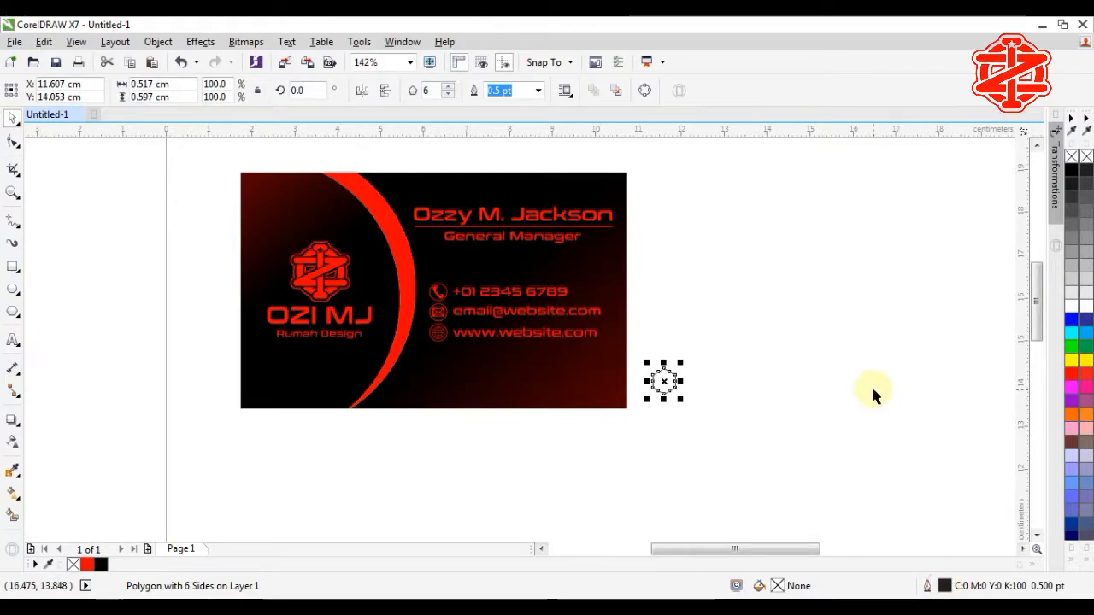
Step: Give the hexagon a 4.0 pt outline width
{"action": "left_click", "coordinate": [771, 406]}
{"action": "left_click", "coordinate": [667, 381]}
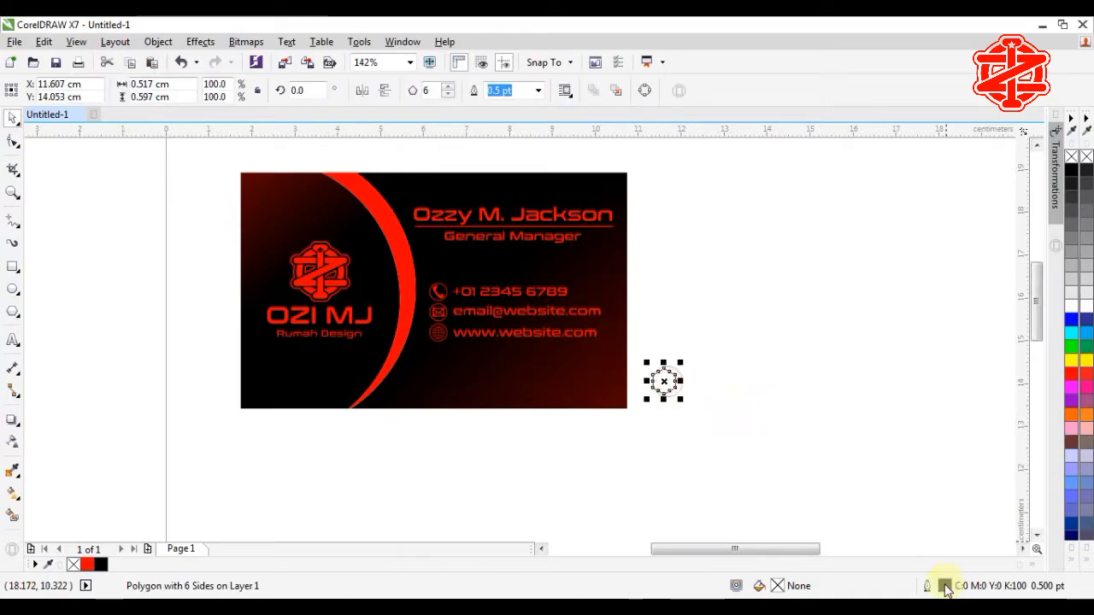
{"action": "double_click", "coordinate": [945, 587]}
{"action": "left_click", "coordinate": [444, 211]}
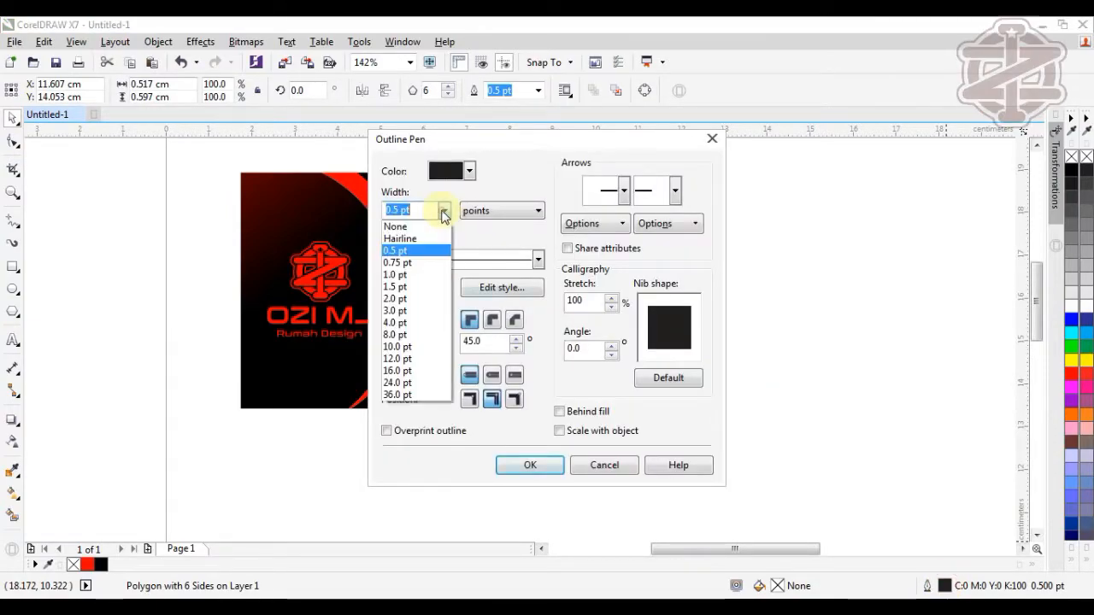
{"action": "left_click", "coordinate": [413, 323]}
{"action": "left_click", "coordinate": [536, 463]}
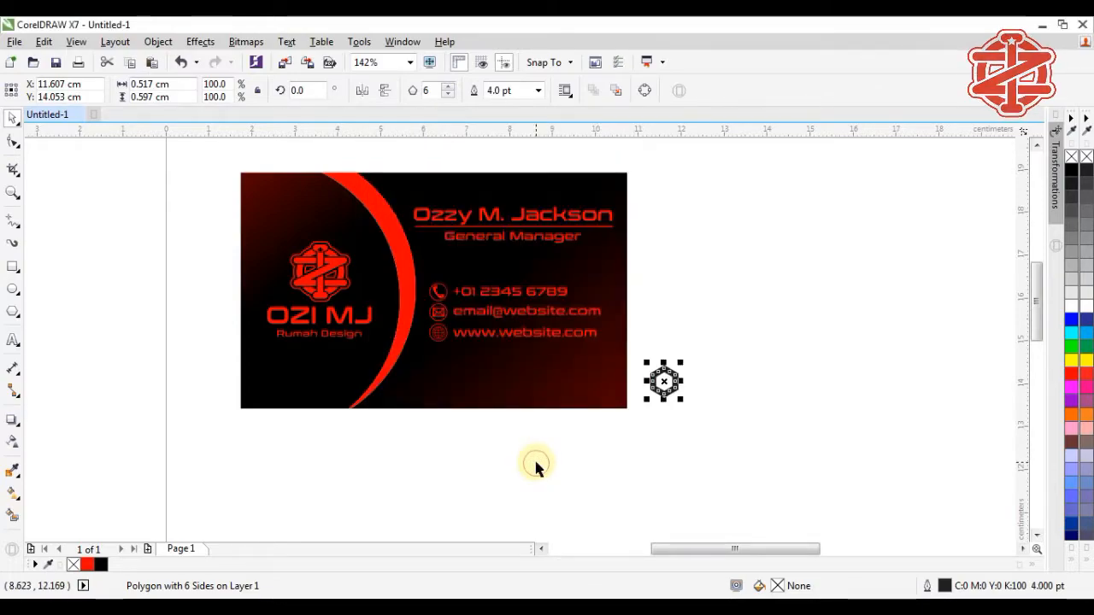
{"action": "left_click", "coordinate": [678, 420]}
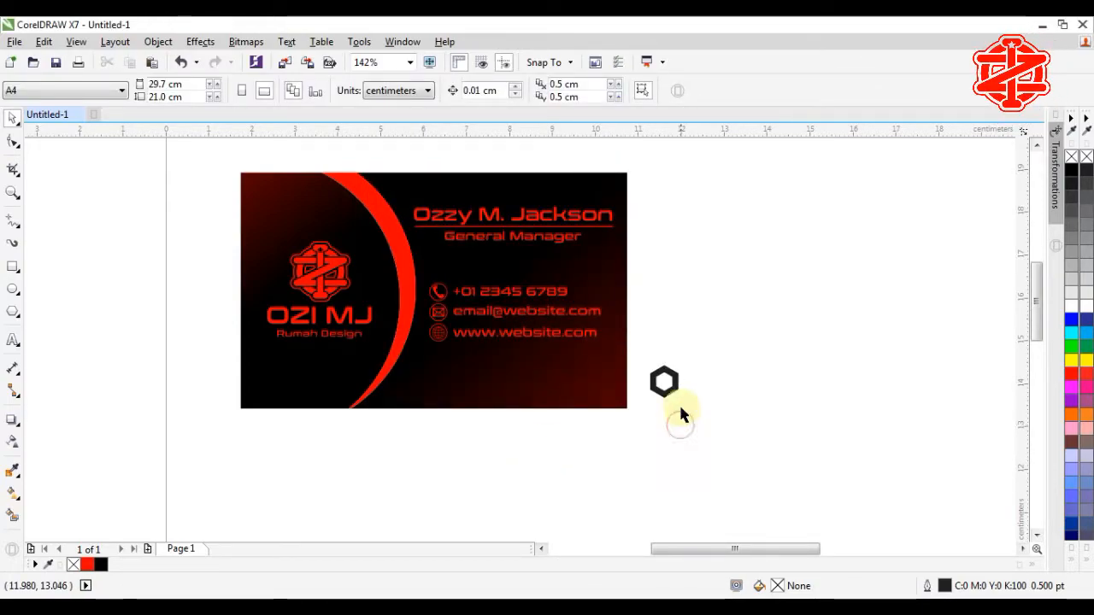
Step: Enlarge the hexagon slightly, to about 122%
{"action": "left_click", "coordinate": [674, 390]}
{"action": "left_click_drag", "start_coordinate": [684, 402], "coordinate": [708, 419]}
{"action": "left_click", "coordinate": [710, 418]}
Step: Copy the hexagon rightward at 0.631 cm relative offsets into a row of eleven, then select the row
{"action": "left_click", "coordinate": [680, 398]}
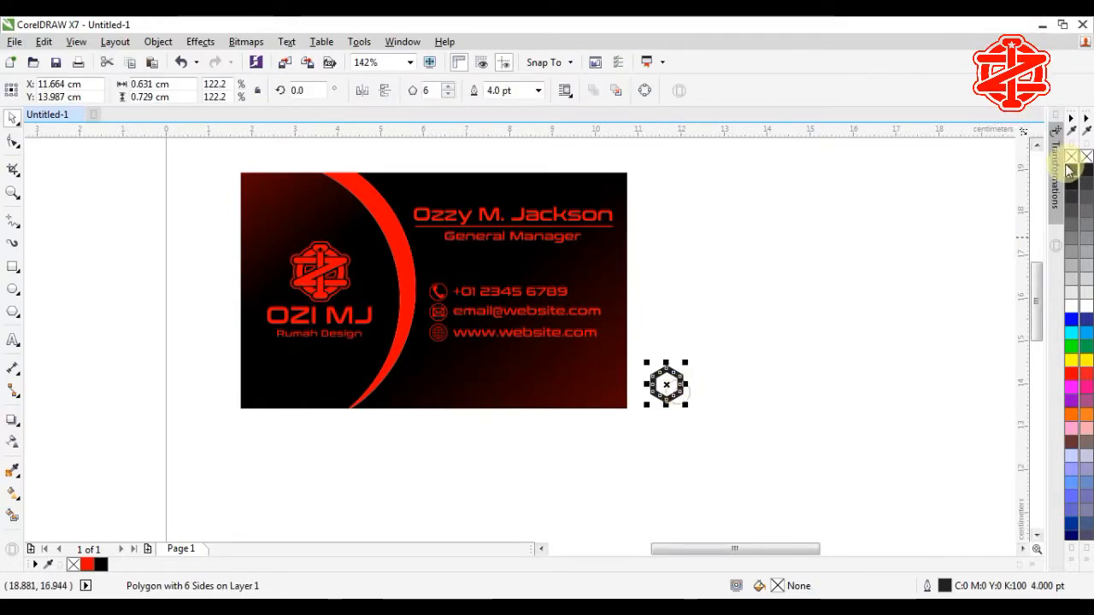
{"action": "left_click", "coordinate": [1060, 170]}
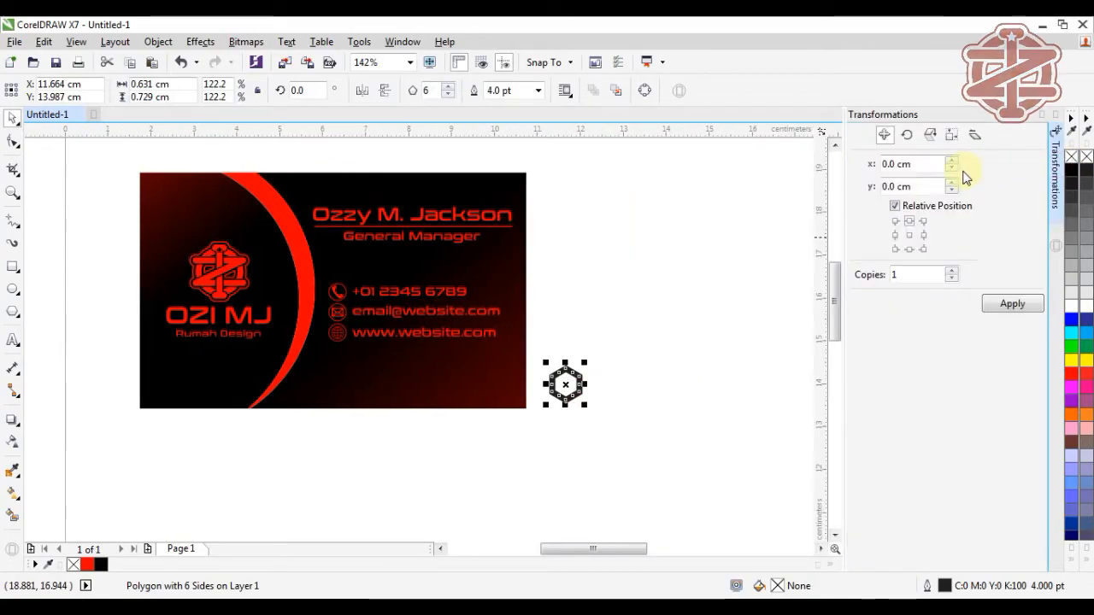
{"action": "left_click", "coordinate": [924, 235]}
{"action": "left_click", "coordinate": [1013, 305]}
{"action": "left_click", "coordinate": [1013, 305]}
{"action": "left_click", "coordinate": [1013, 306]}
{"action": "left_click", "coordinate": [1013, 305]}
{"action": "left_click", "coordinate": [1013, 305]}
{"action": "left_click", "coordinate": [1013, 306]}
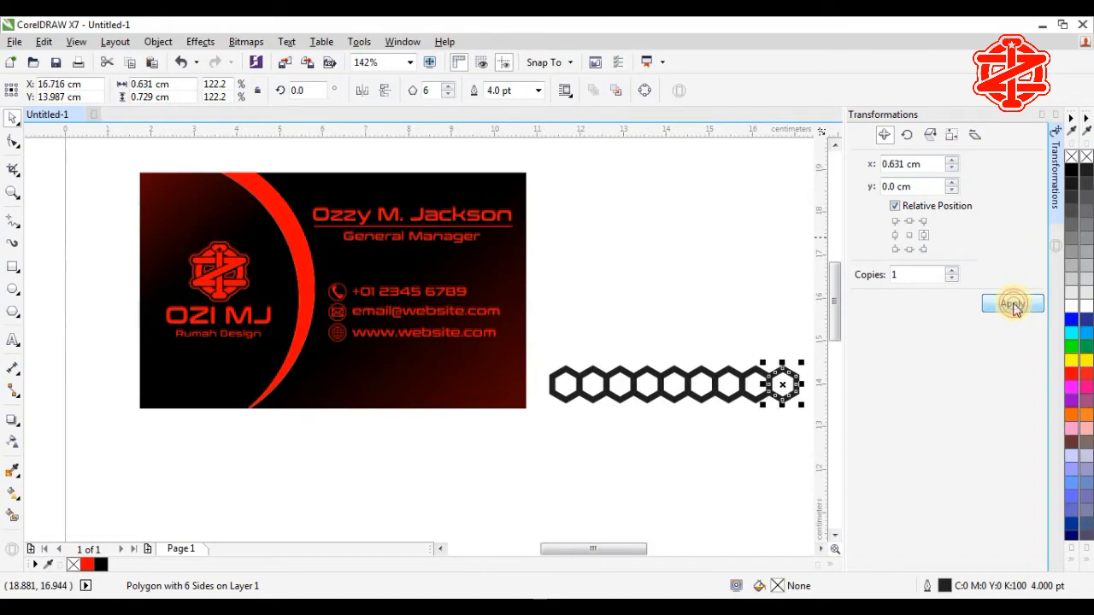
{"action": "left_click", "coordinate": [1013, 305]}
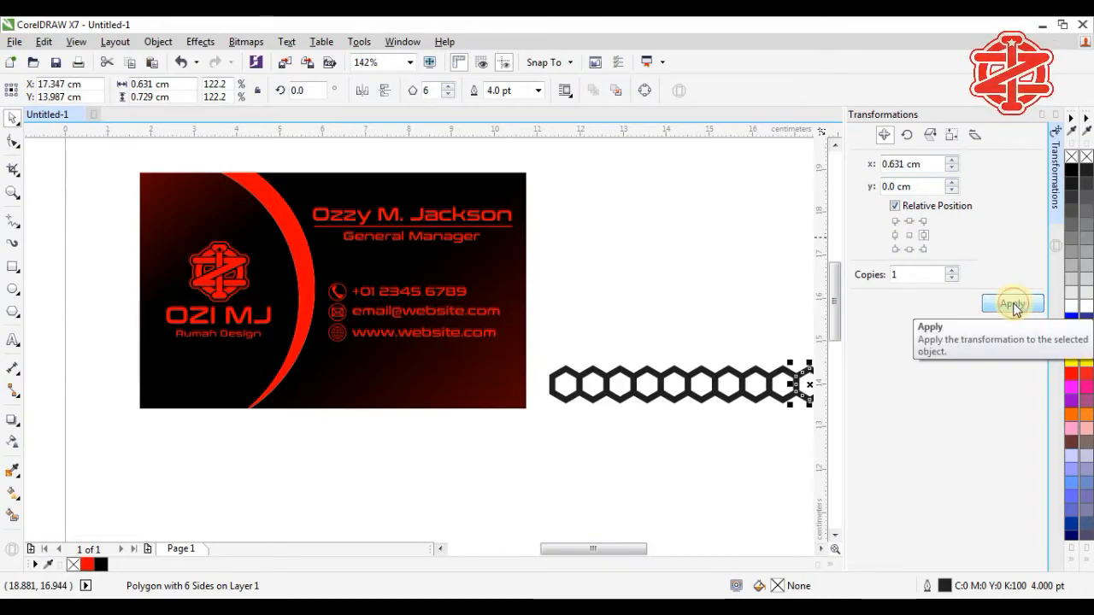
{"action": "left_click", "coordinate": [1013, 306]}
{"action": "left_click", "coordinate": [1071, 117]}
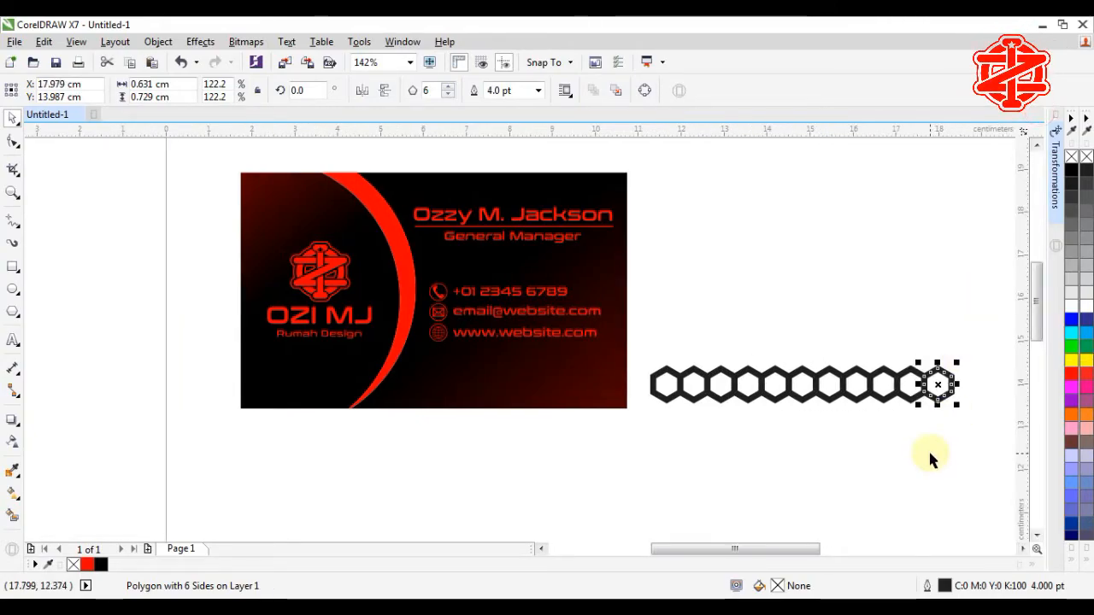
{"action": "left_click", "coordinate": [929, 452]}
{"action": "left_click_drag", "start_coordinate": [619, 451], "coordinate": [969, 346]}
{"action": "left_click", "coordinate": [1055, 163]}
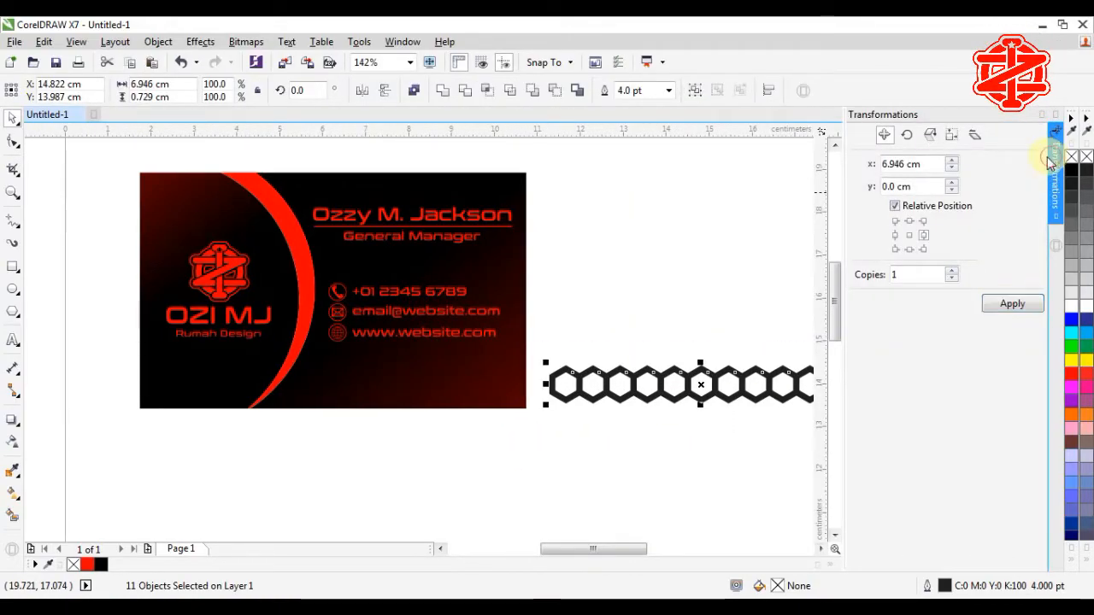
Step: Duplicate the hexagon row upward and shift the copy so it nests into the original row
{"action": "left_click", "coordinate": [1009, 308]}
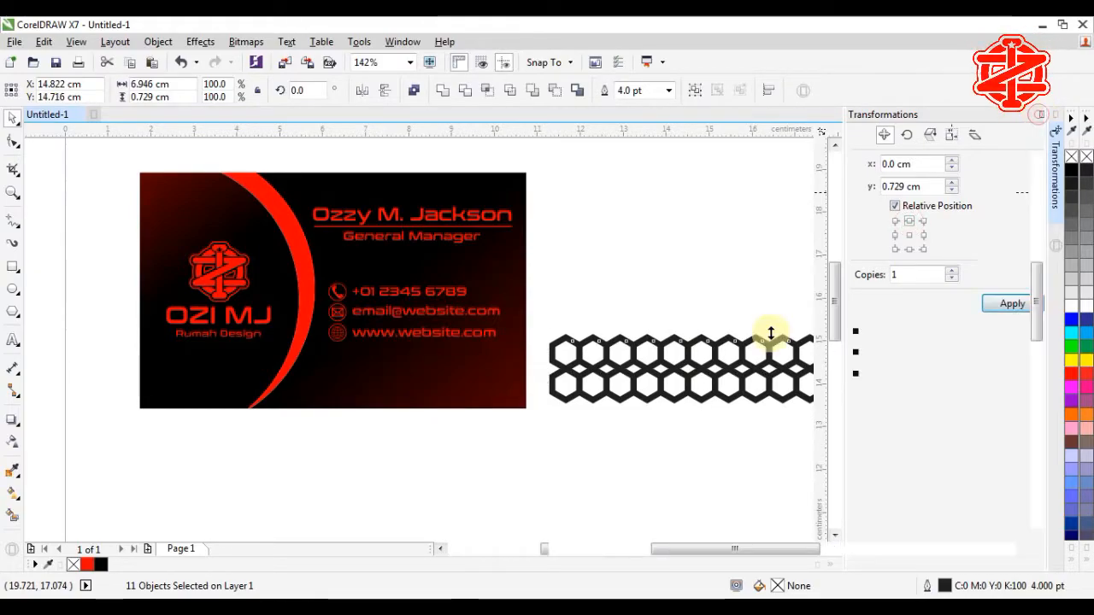
{"action": "scroll", "coordinate": [625, 354], "scroll_direction": "up", "scroll_amount": 5}
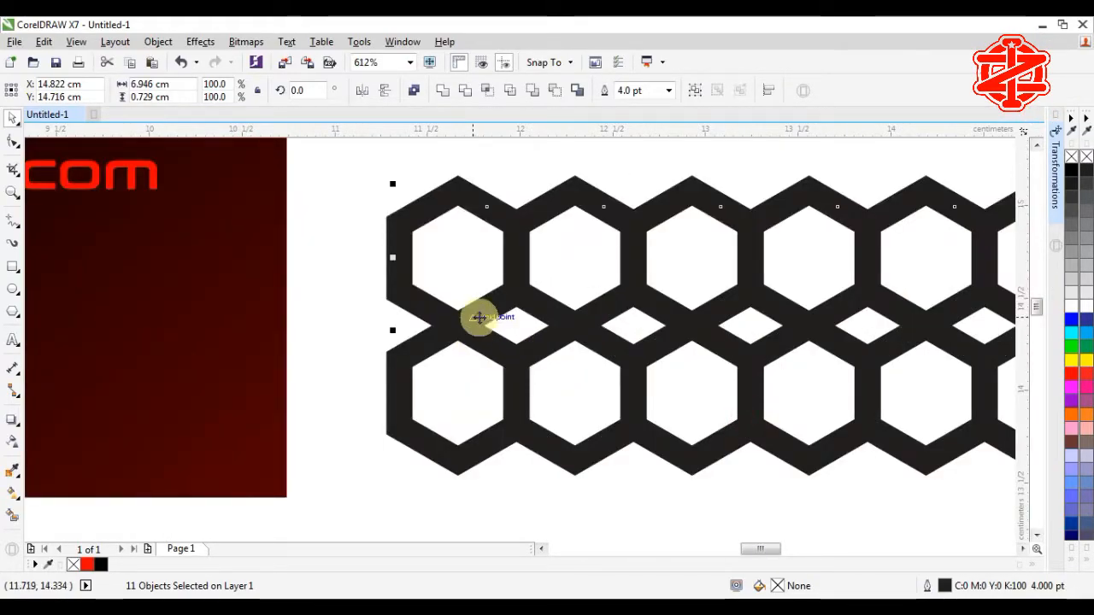
{"action": "left_click_drag", "start_coordinate": [457, 319], "coordinate": [517, 357]}
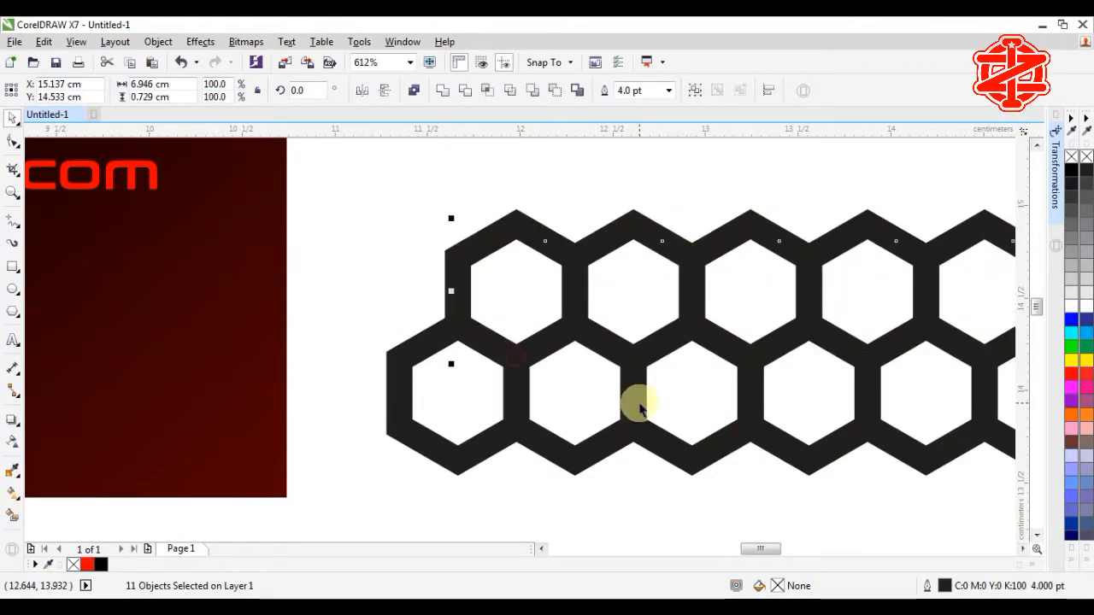
{"action": "scroll", "coordinate": [641, 409], "scroll_direction": "down", "scroll_amount": 4}
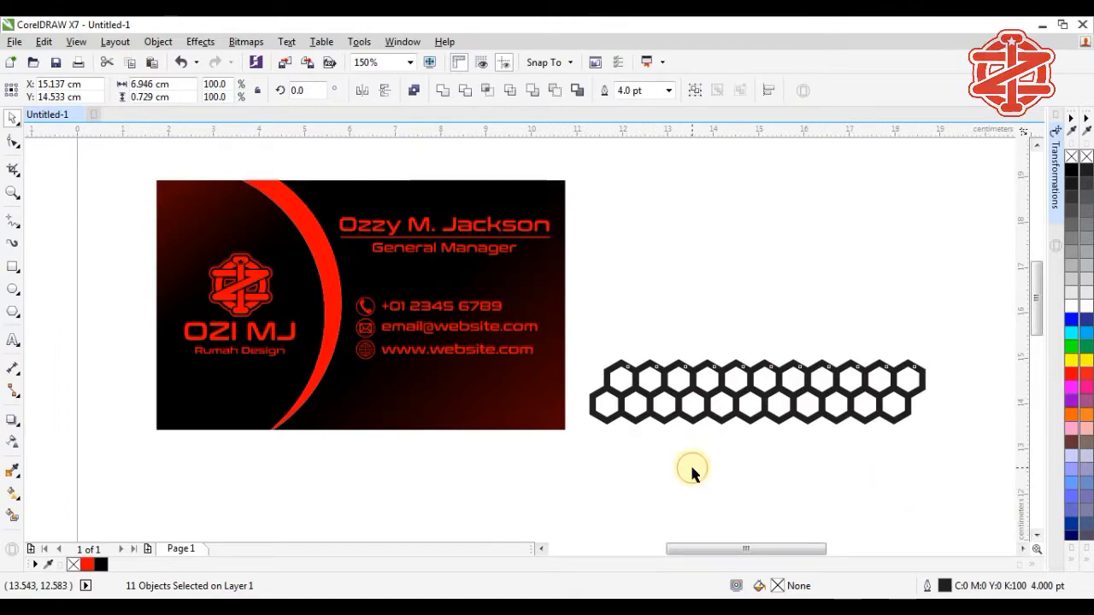
{"action": "left_click", "coordinate": [684, 468]}
Step: Copy the two interlocking rows upward to stack another pair above them
{"action": "left_click_drag", "start_coordinate": [628, 428], "coordinate": [949, 342]}
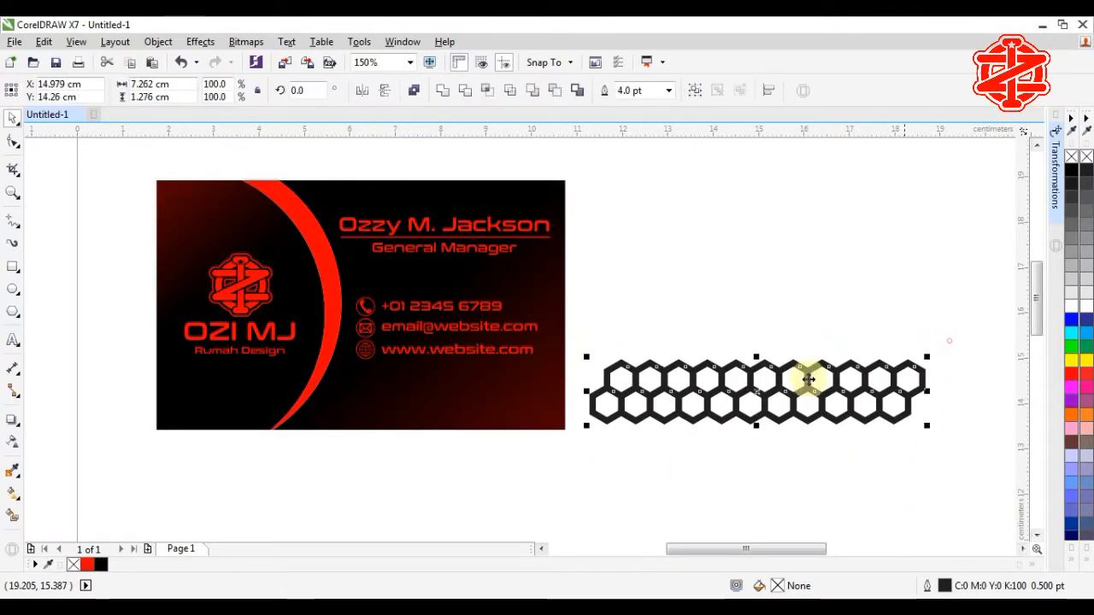
{"action": "left_click_drag", "start_coordinate": [577, 339], "coordinate": [691, 454]}
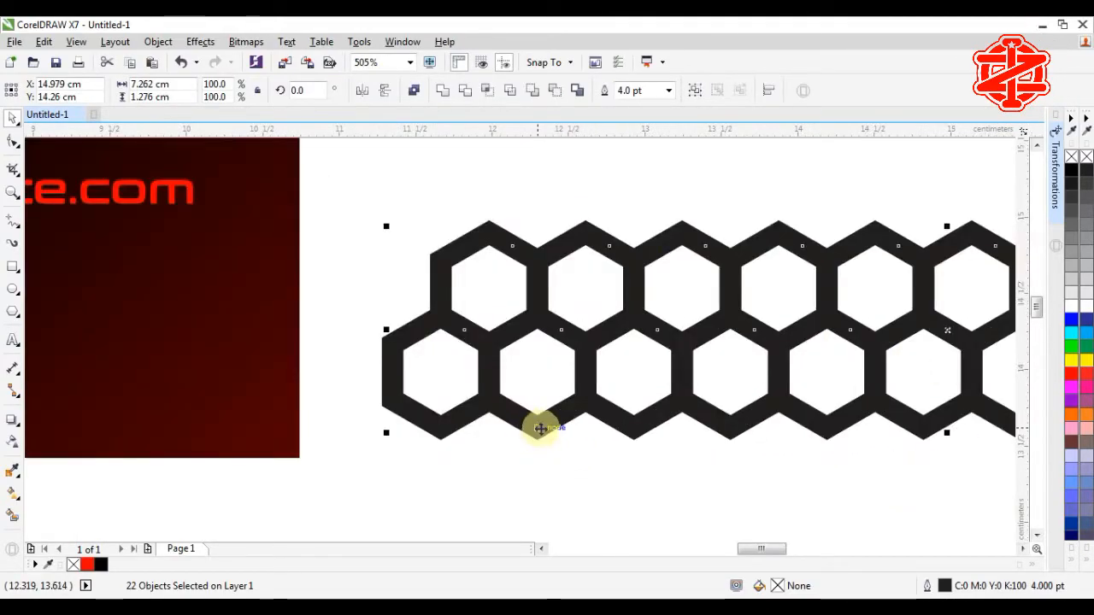
{"action": "left_click_drag", "start_coordinate": [541, 428], "coordinate": [539, 261]}
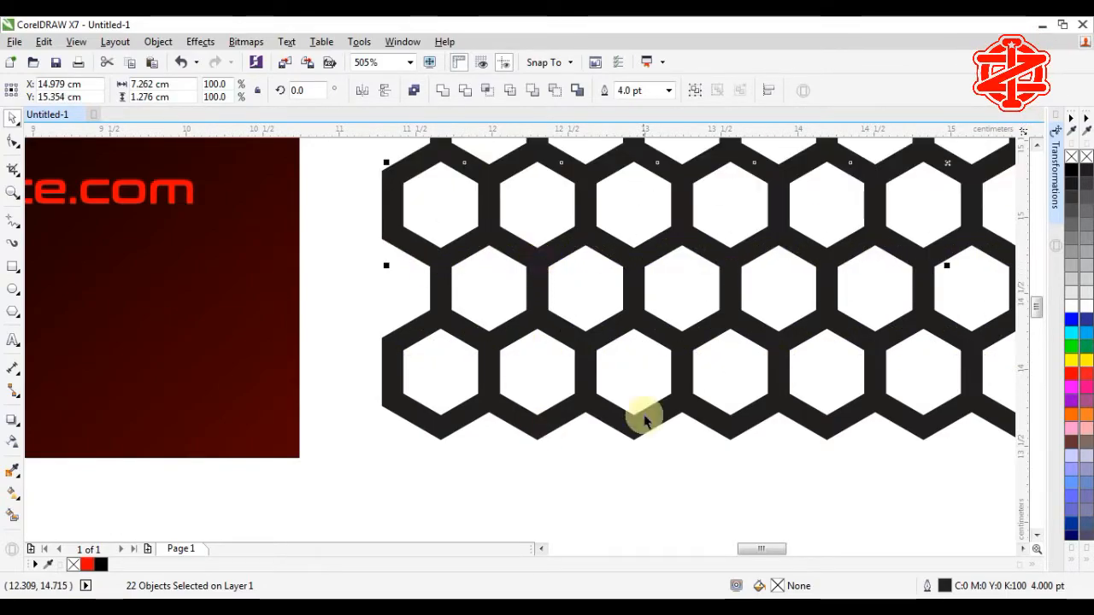
{"action": "scroll", "coordinate": [650, 432], "scroll_direction": "down", "scroll_amount": 5}
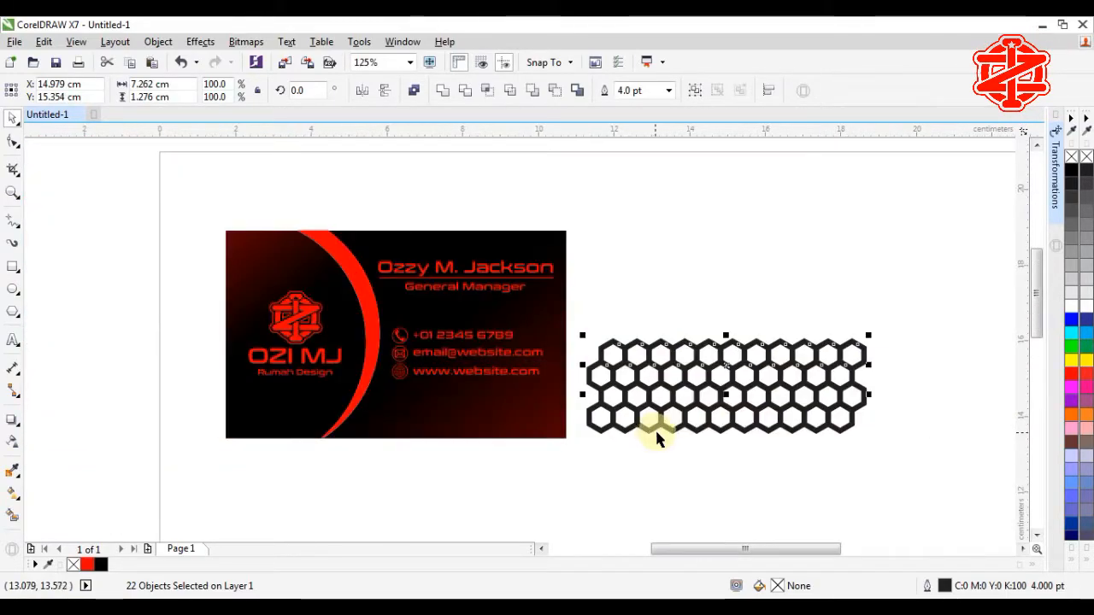
Step: Select the 44-hexagon block and right-drag a copy upward to double it
{"action": "left_click", "coordinate": [801, 318]}
{"action": "left_click_drag", "start_coordinate": [947, 310], "coordinate": [650, 450]}
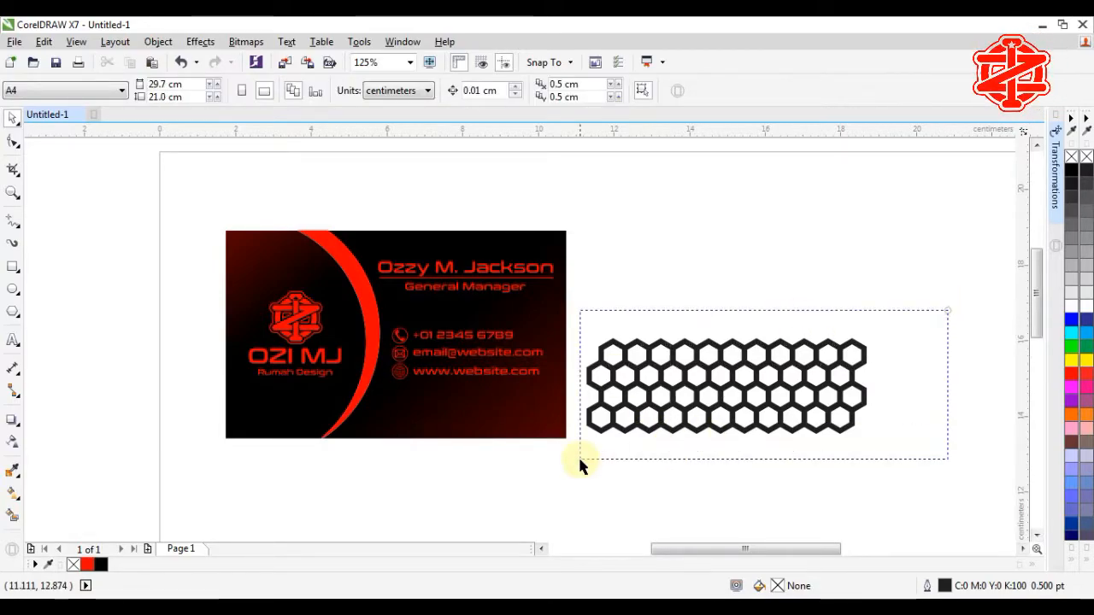
{"action": "left_click_drag", "start_coordinate": [568, 464], "coordinate": [568, 464]}
{"action": "left_click_drag", "start_coordinate": [625, 433], "coordinate": [625, 347]}
{"action": "right_click", "coordinate": [624, 347]}
Step: Convert every hexagon's outline into a filled object, then select all 88 hexagons
{"action": "left_click", "coordinate": [763, 483]}
{"action": "left_click_drag", "start_coordinate": [957, 227], "coordinate": [572, 498]}
{"action": "left_click", "coordinate": [158, 41]}
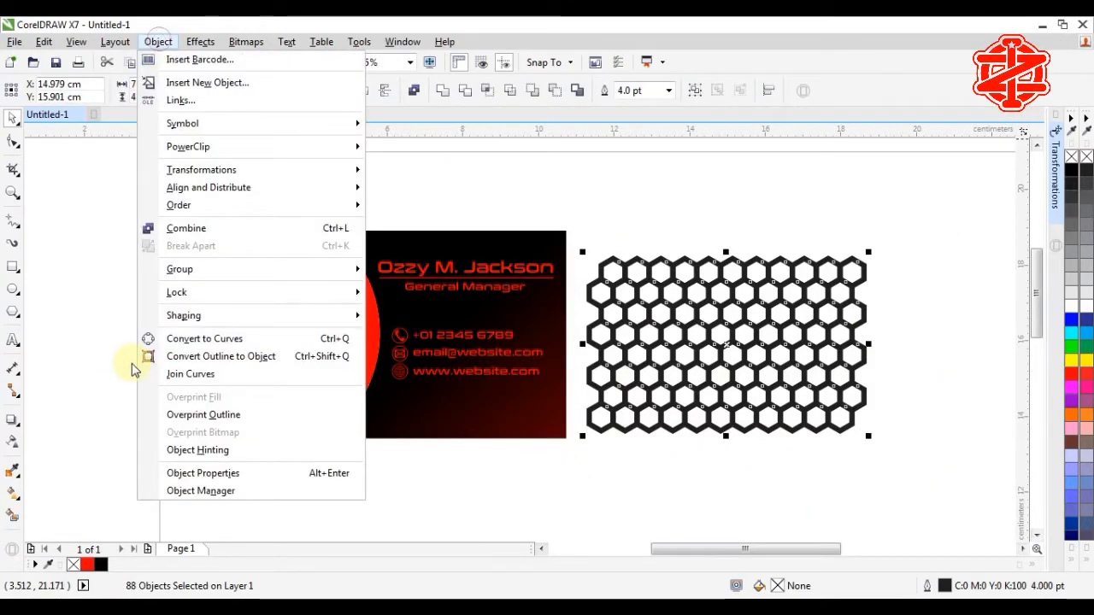
{"action": "left_click", "coordinate": [175, 362]}
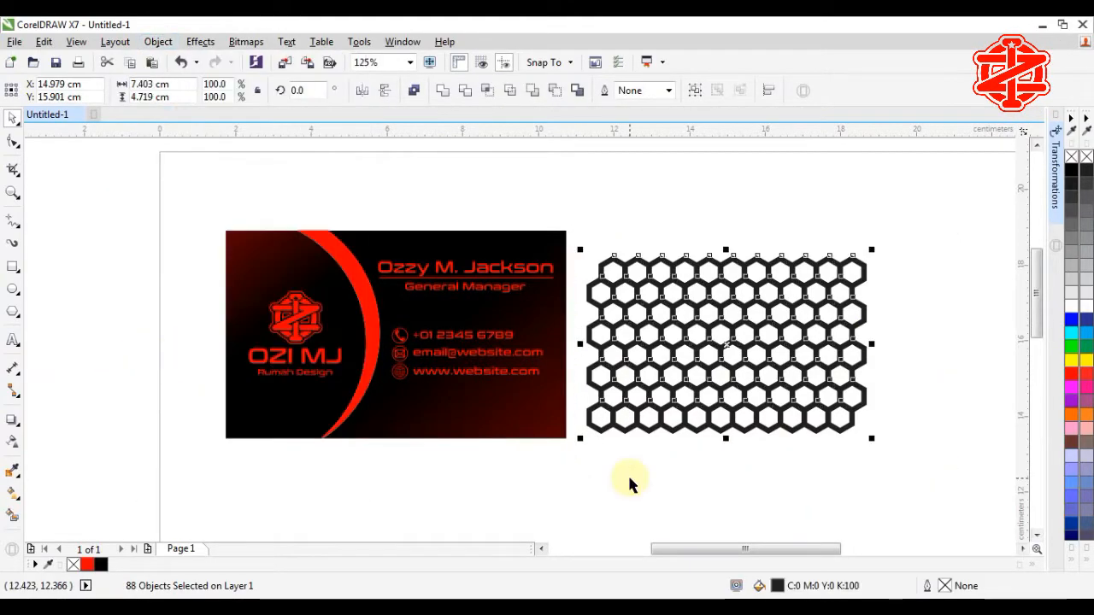
{"action": "left_click", "coordinate": [629, 480]}
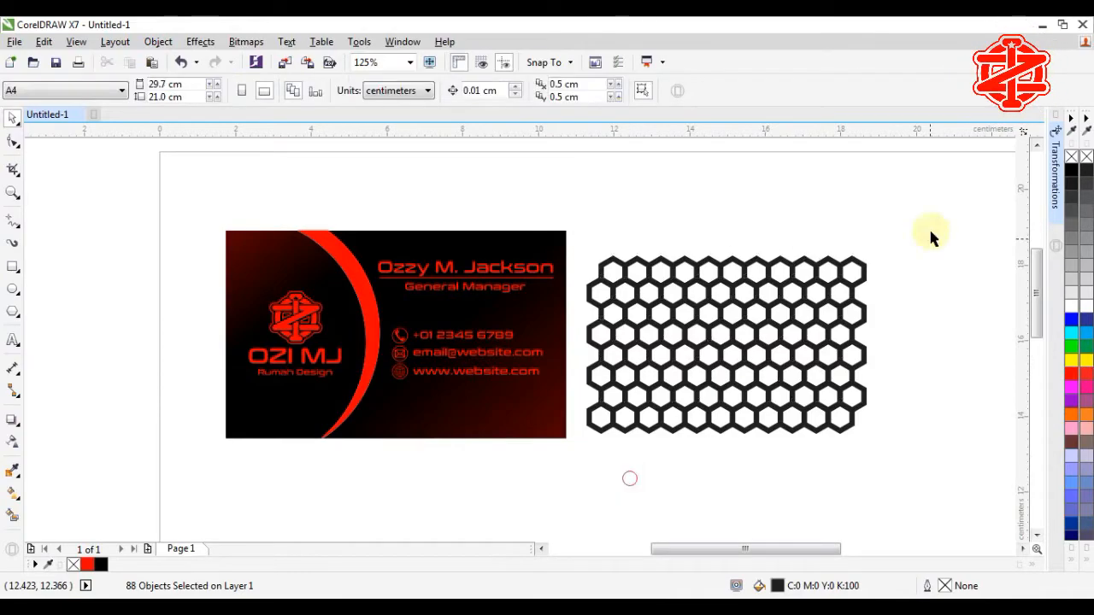
{"action": "left_click_drag", "start_coordinate": [931, 233], "coordinate": [774, 381]}
Step: Combine the 88 hexagons into a single curve and select it
{"action": "left_click", "coordinate": [442, 92]}
{"action": "left_click", "coordinate": [765, 476]}
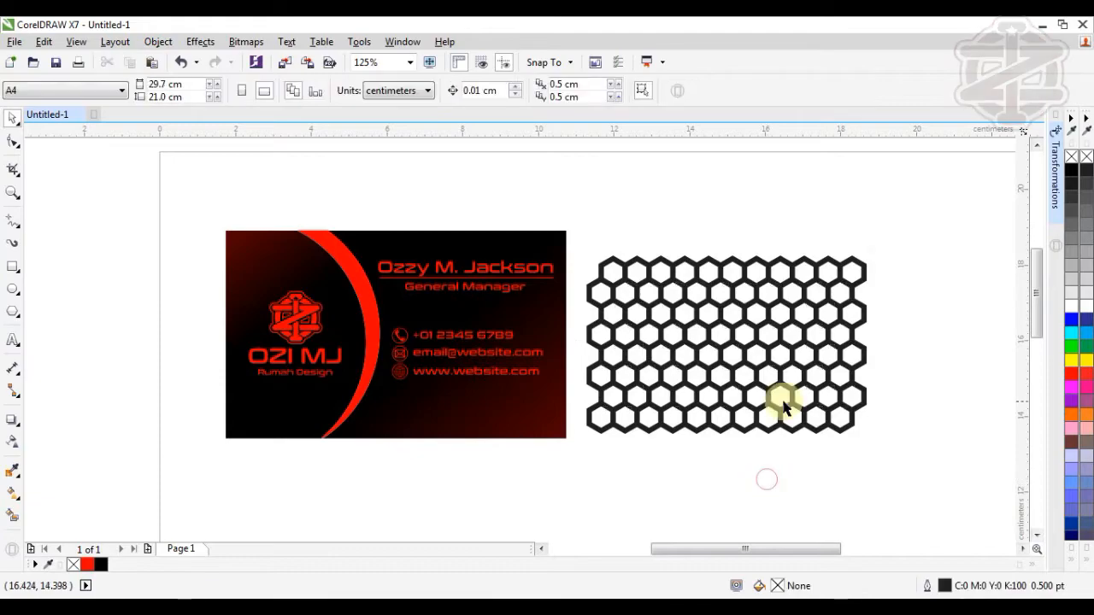
{"action": "left_click", "coordinate": [781, 405]}
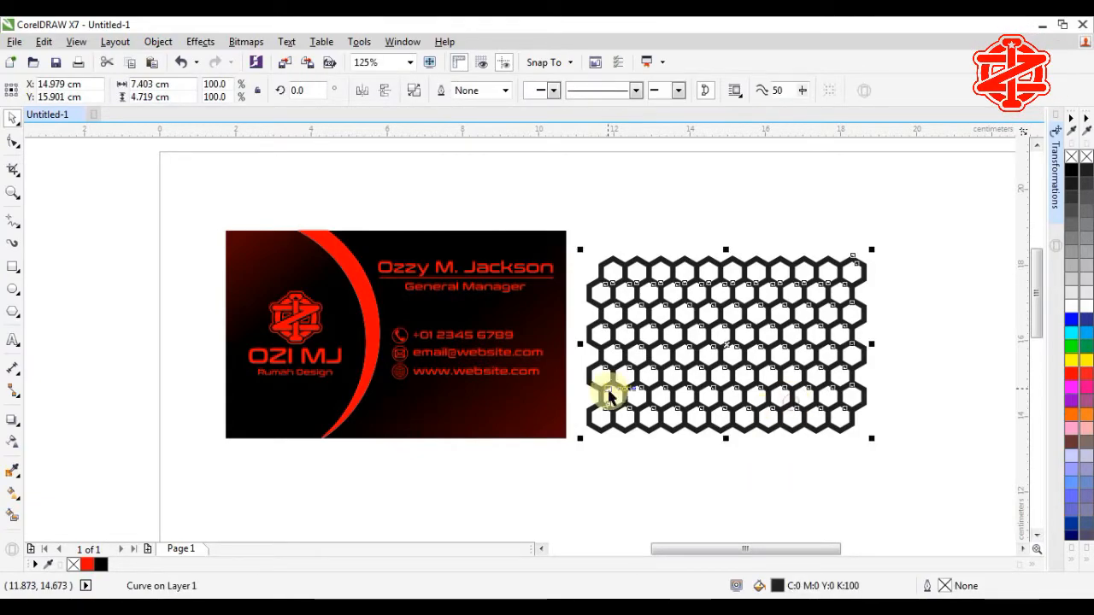
Step: Apply a linear transparency, solid at the lower right and fading out toward the upper left
{"action": "left_click", "coordinate": [13, 443]}
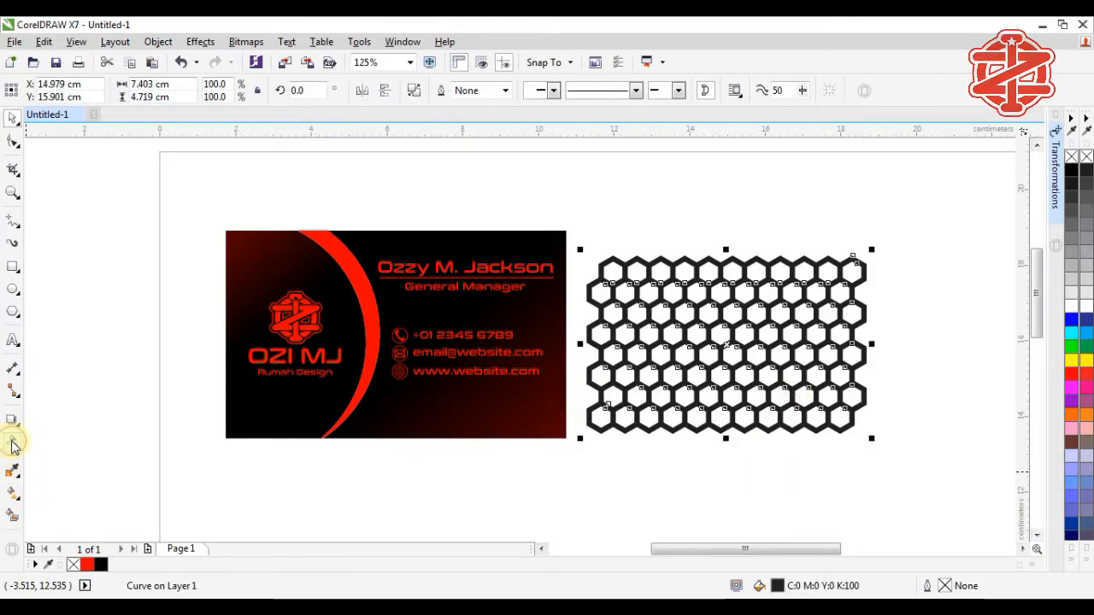
{"action": "left_click_drag", "start_coordinate": [863, 429], "coordinate": [647, 303]}
{"action": "left_click_drag", "start_coordinate": [861, 425], "coordinate": [809, 422]}
{"action": "left_click_drag", "start_coordinate": [647, 301], "coordinate": [686, 295]}
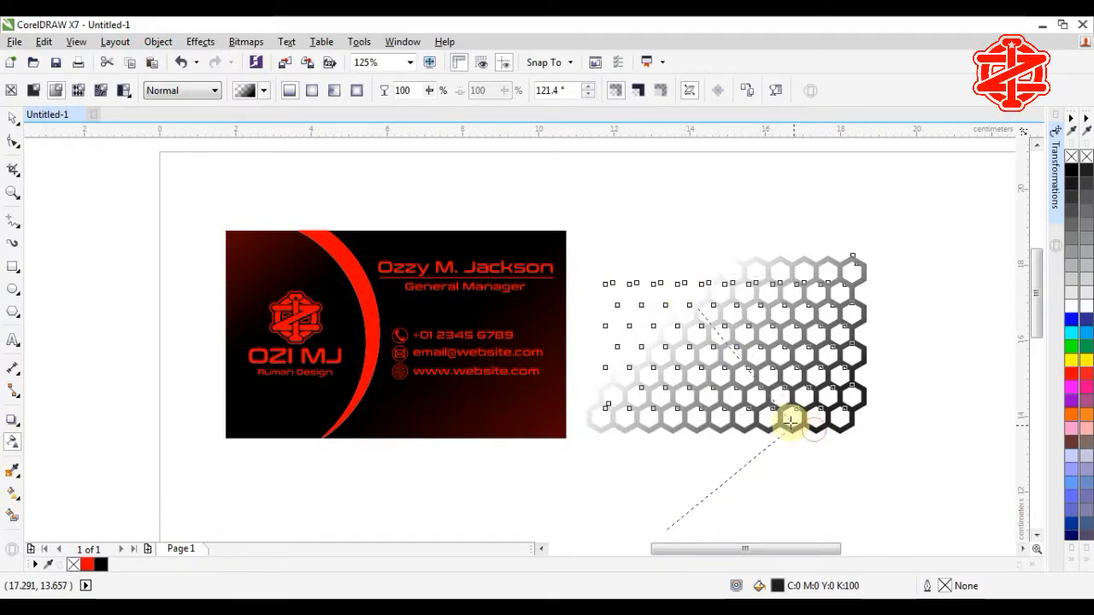
{"action": "left_click_drag", "start_coordinate": [789, 422], "coordinate": [789, 424]}
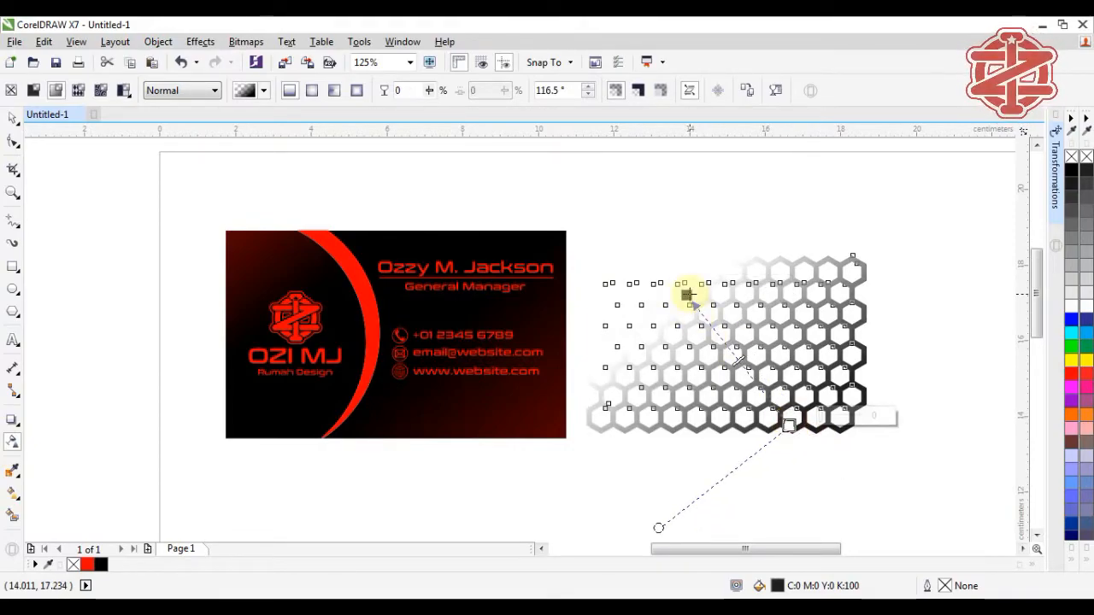
{"action": "left_click_drag", "start_coordinate": [687, 294], "coordinate": [713, 308]}
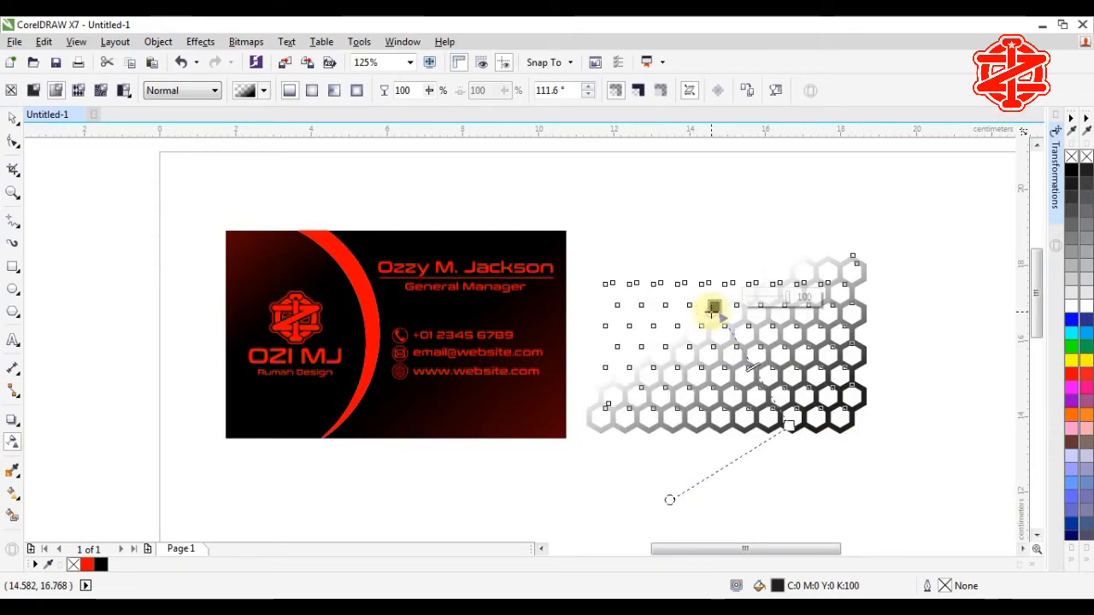
{"action": "left_click", "coordinate": [12, 122]}
{"action": "left_click", "coordinate": [708, 211]}
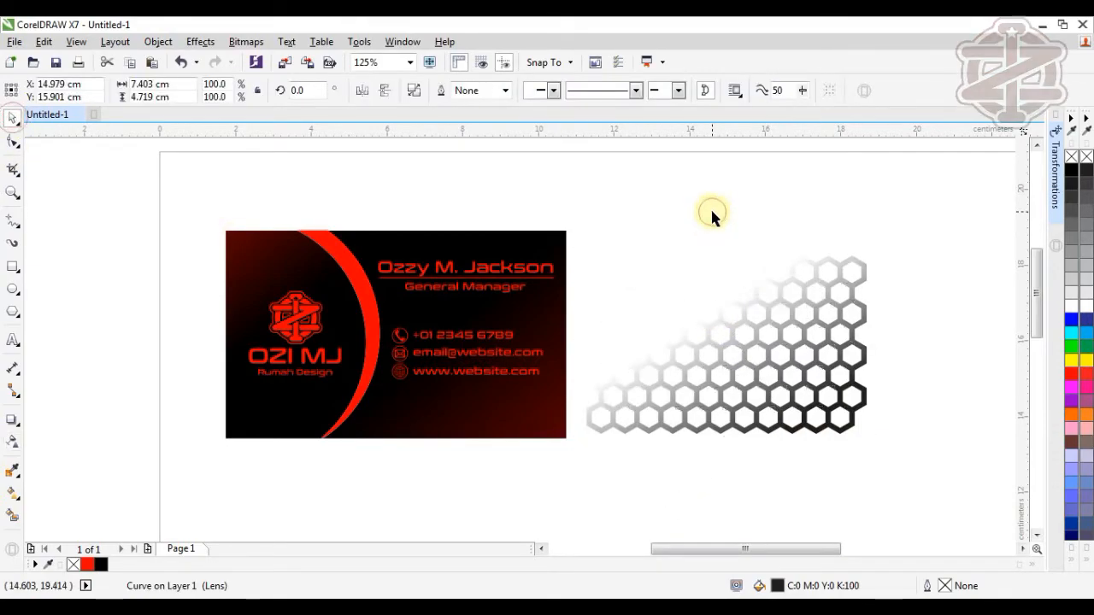
Step: Drop a copy of the honeycomb at the page's upper left and PowerClip the original inside the card
{"action": "left_click", "coordinate": [738, 386]}
{"action": "left_click_drag", "start_coordinate": [728, 345], "coordinate": [82, 247]}
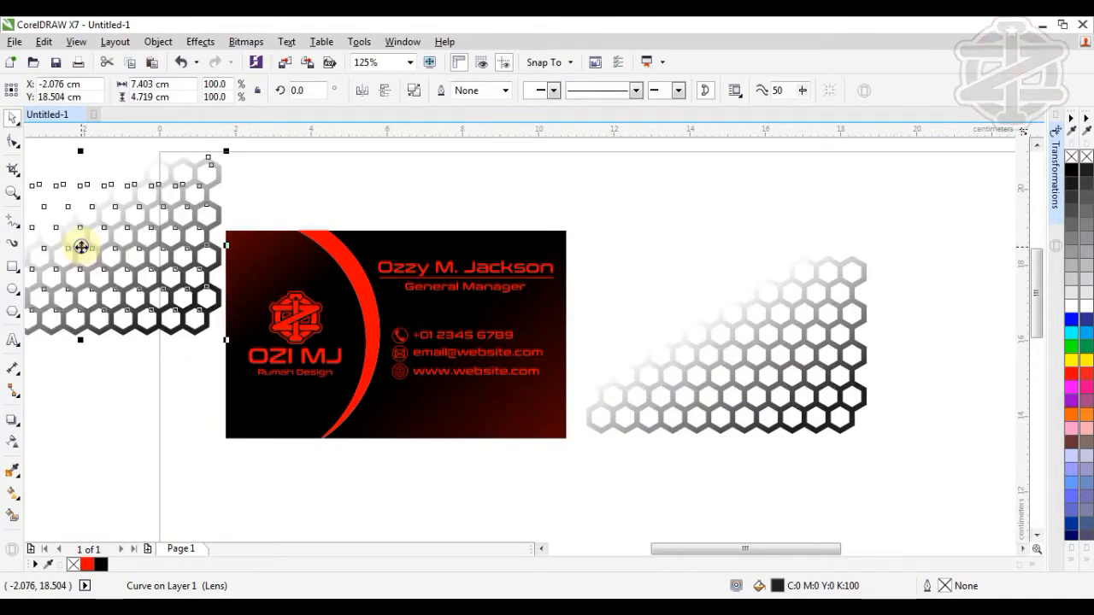
{"action": "left_click", "coordinate": [796, 414]}
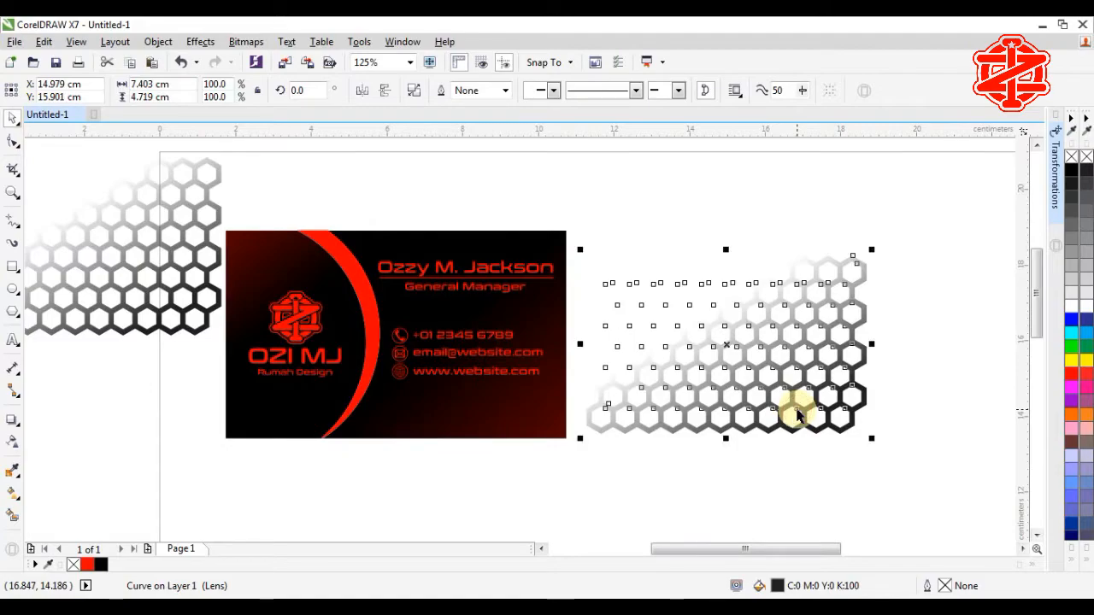
{"action": "right_click", "coordinate": [728, 342]}
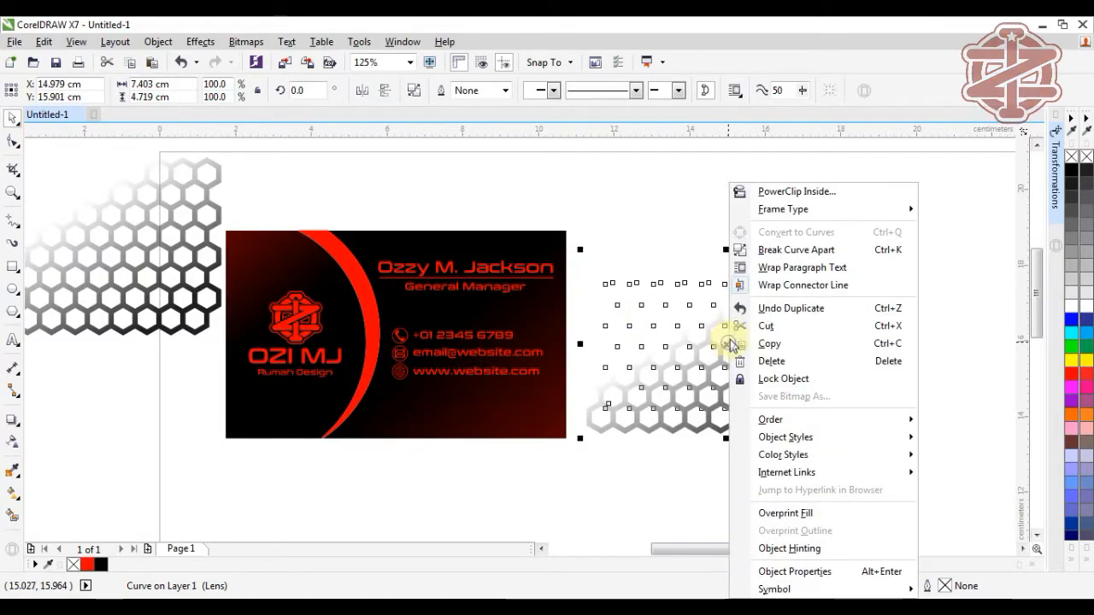
{"action": "left_click", "coordinate": [782, 192]}
{"action": "left_click", "coordinate": [506, 419]}
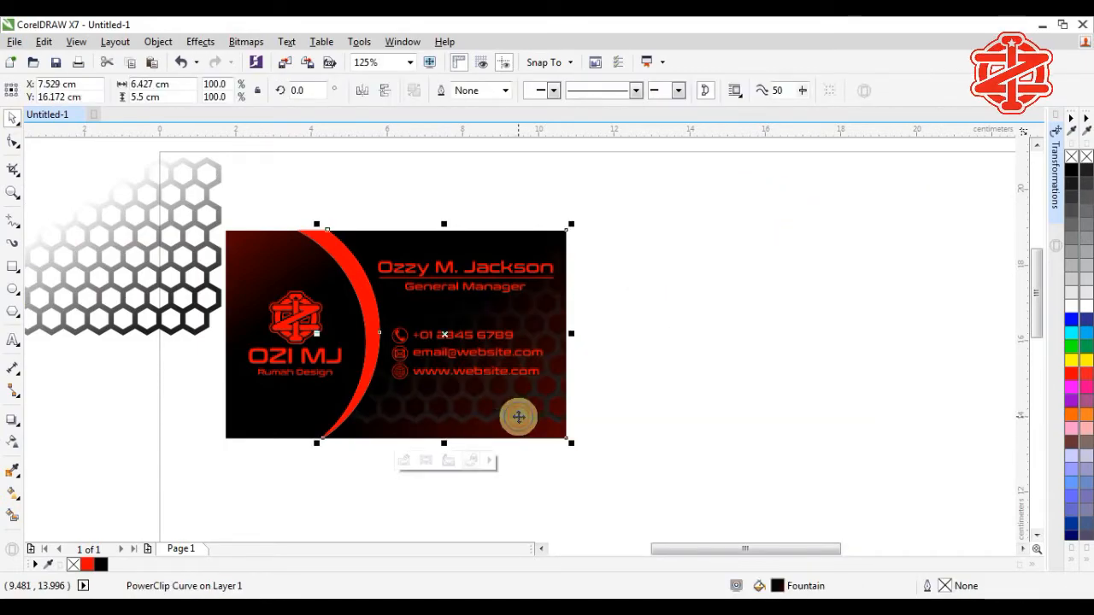
Step: Edit the PowerClip, fill the honeycomb black, move it into the card's right end, and finish editing
{"action": "right_click", "coordinate": [515, 417]}
{"action": "left_click", "coordinate": [565, 181]}
{"action": "scroll", "coordinate": [632, 428], "scroll_direction": "up", "scroll_amount": 2}
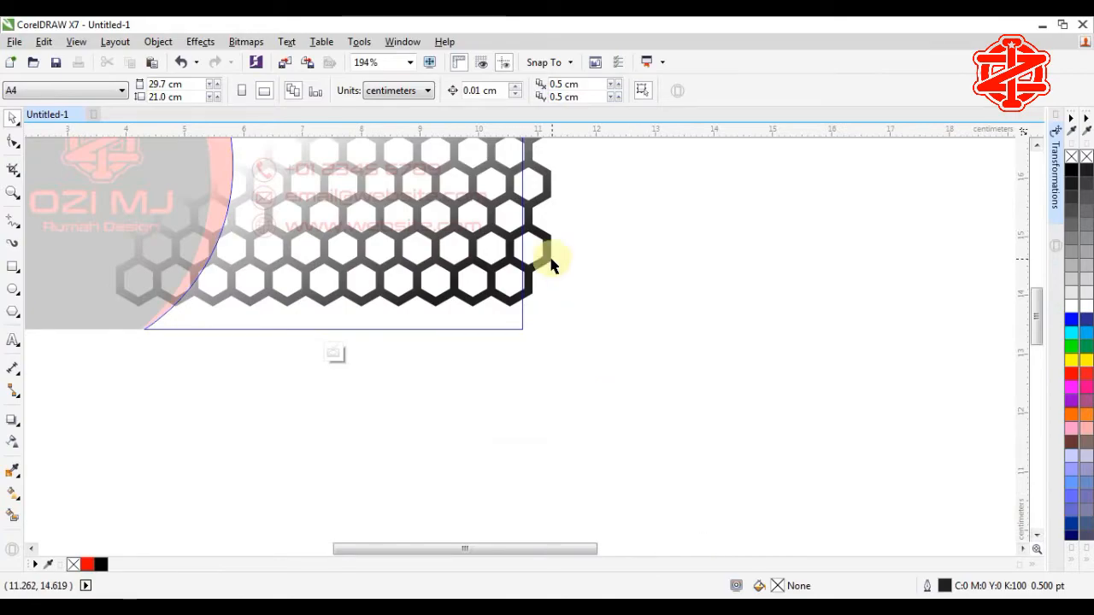
{"action": "left_click", "coordinate": [545, 265]}
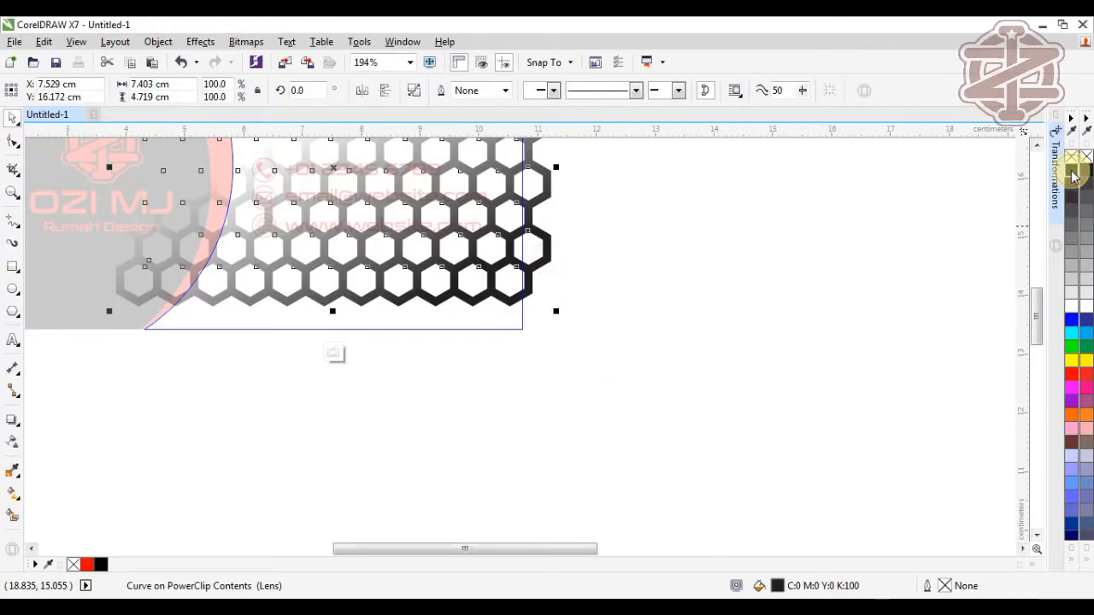
{"action": "left_click", "coordinate": [1073, 171]}
{"action": "left_click_drag", "start_coordinate": [540, 261], "coordinate": [529, 315]}
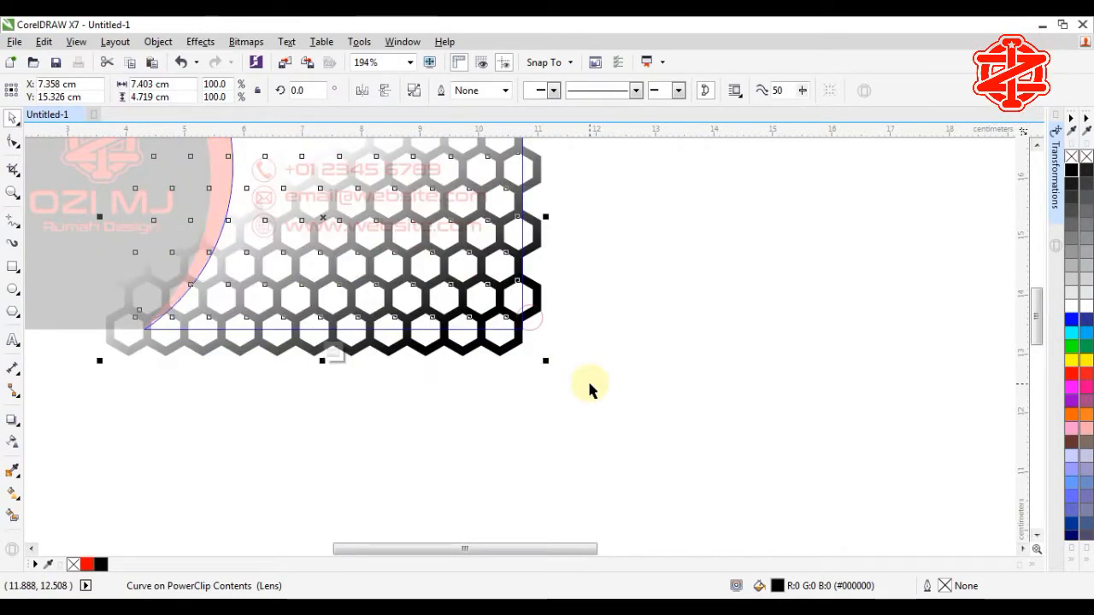
{"action": "right_click", "coordinate": [494, 351]}
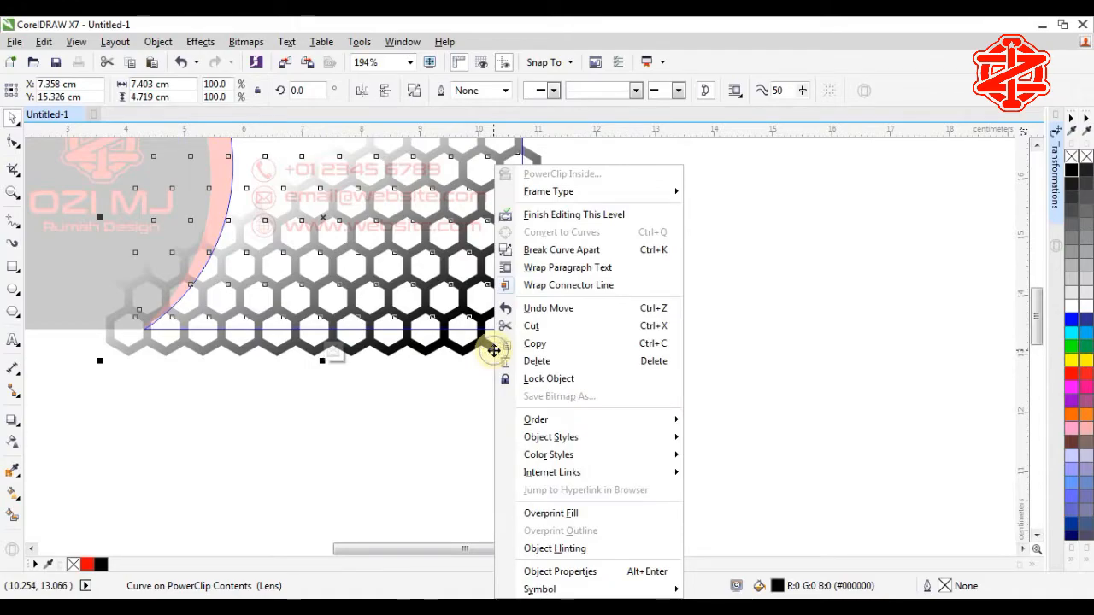
{"action": "left_click", "coordinate": [552, 215]}
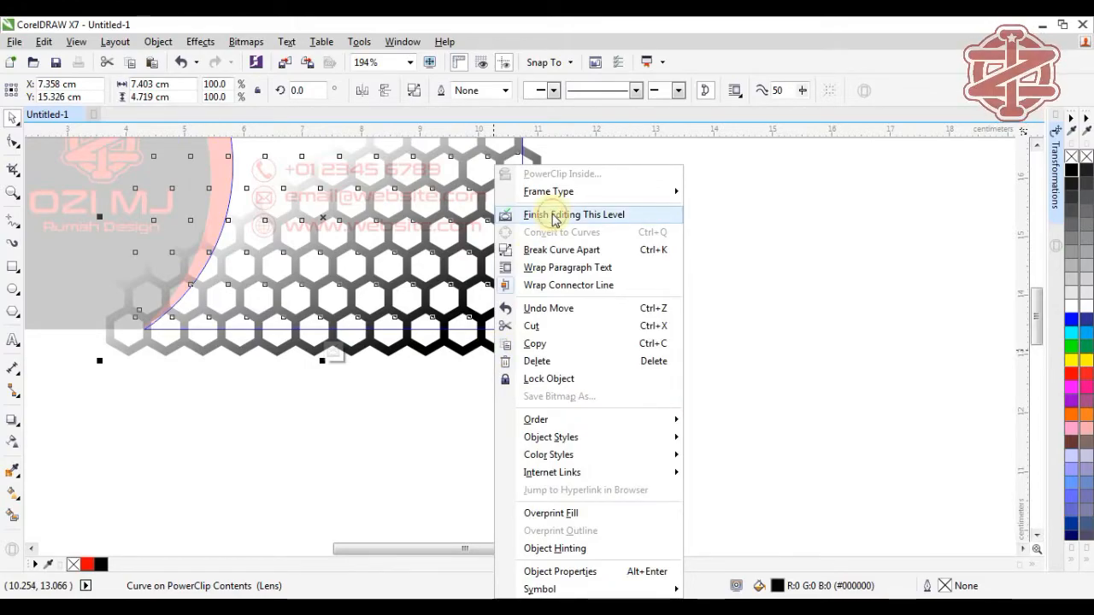
{"action": "left_click", "coordinate": [603, 323]}
{"action": "scroll", "coordinate": [587, 359], "scroll_direction": "down", "scroll_amount": 2}
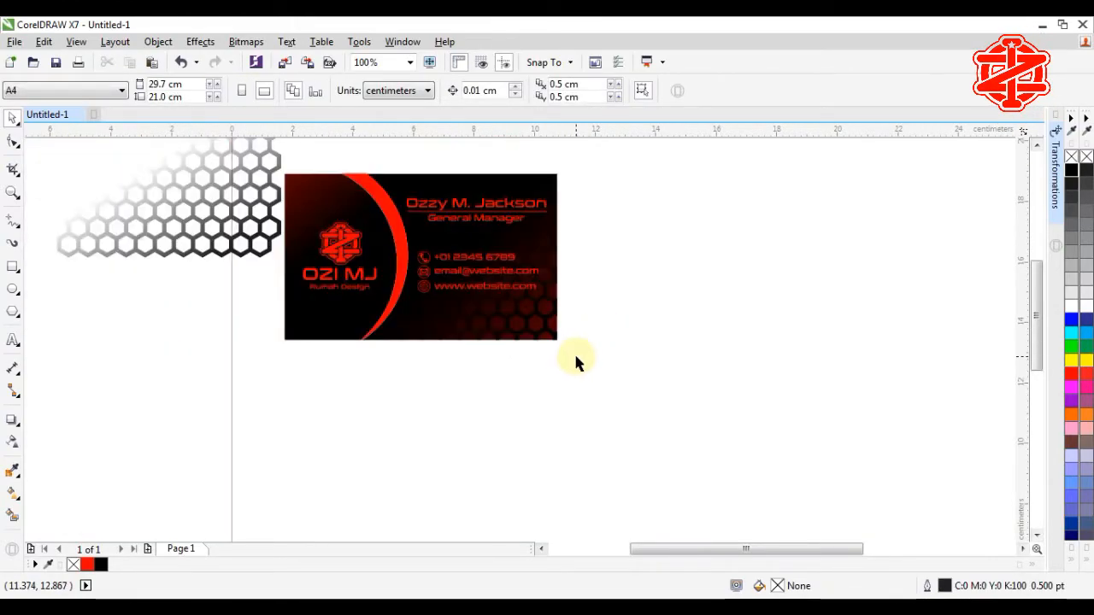
Step: Mirror the spare honeycomb vertically and horizontally and fill it black
{"action": "left_click", "coordinate": [263, 240]}
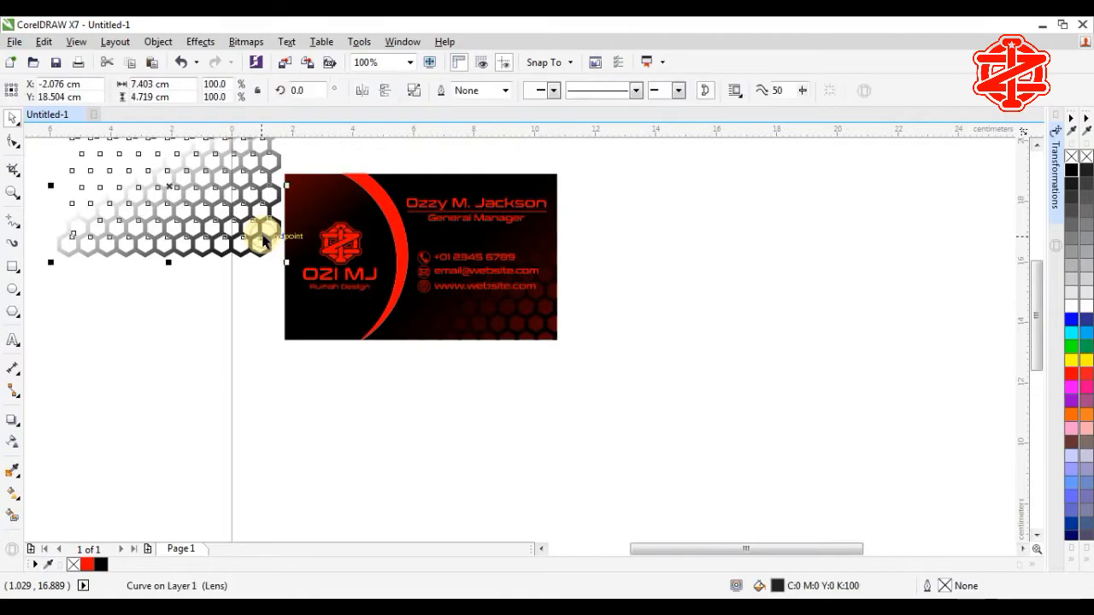
{"action": "left_click", "coordinate": [379, 91]}
{"action": "left_click", "coordinate": [364, 91]}
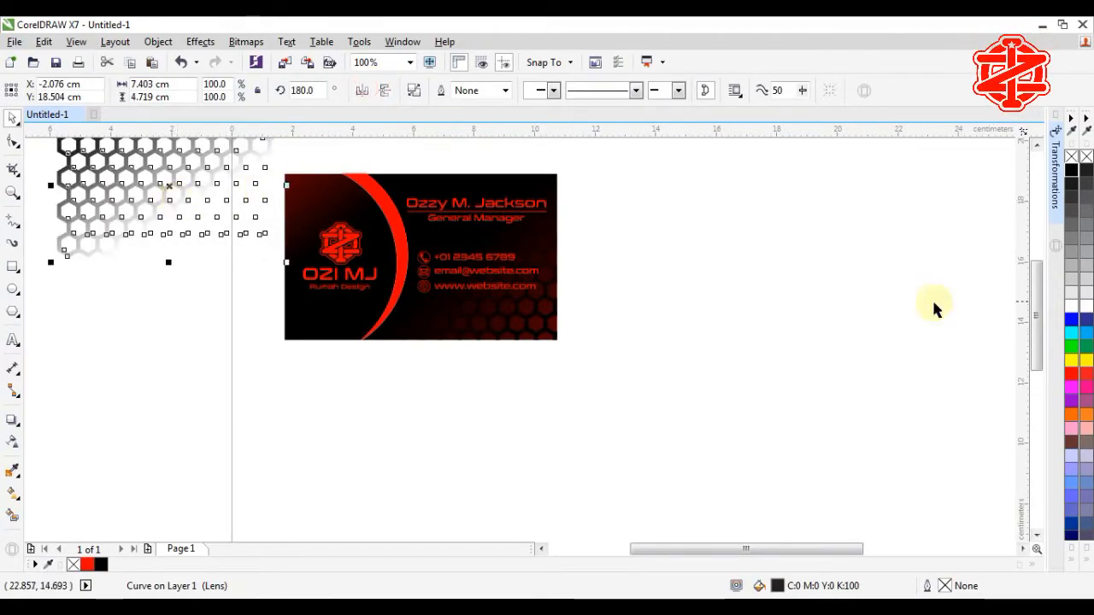
{"action": "left_click", "coordinate": [1076, 171]}
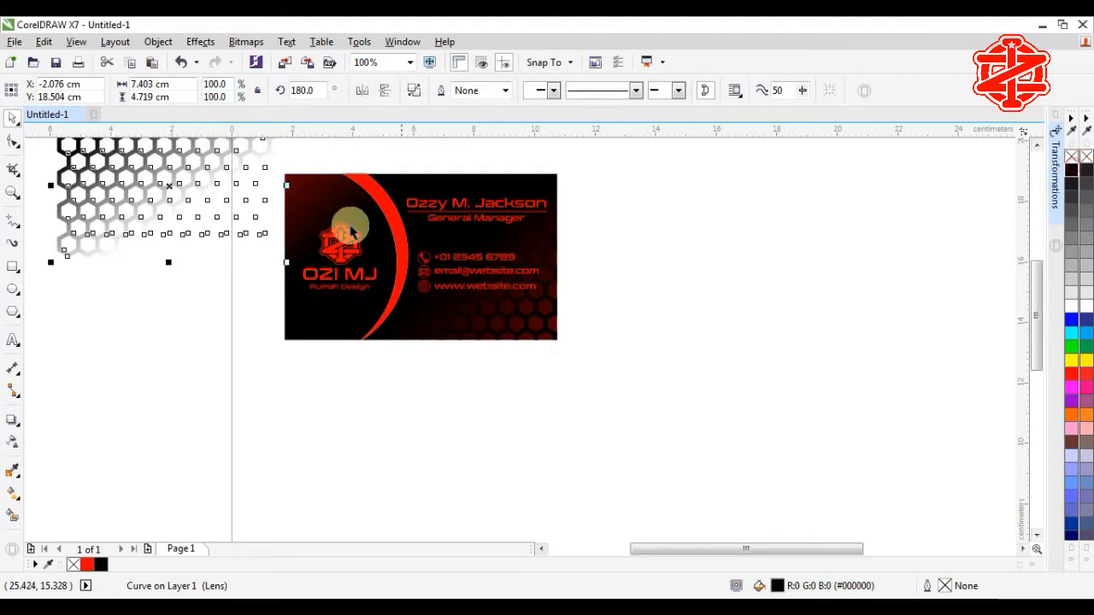
Step: PowerClip the mirrored honeycomb inside the card and position it at the card's top-left end
{"action": "right_click", "coordinate": [215, 188]}
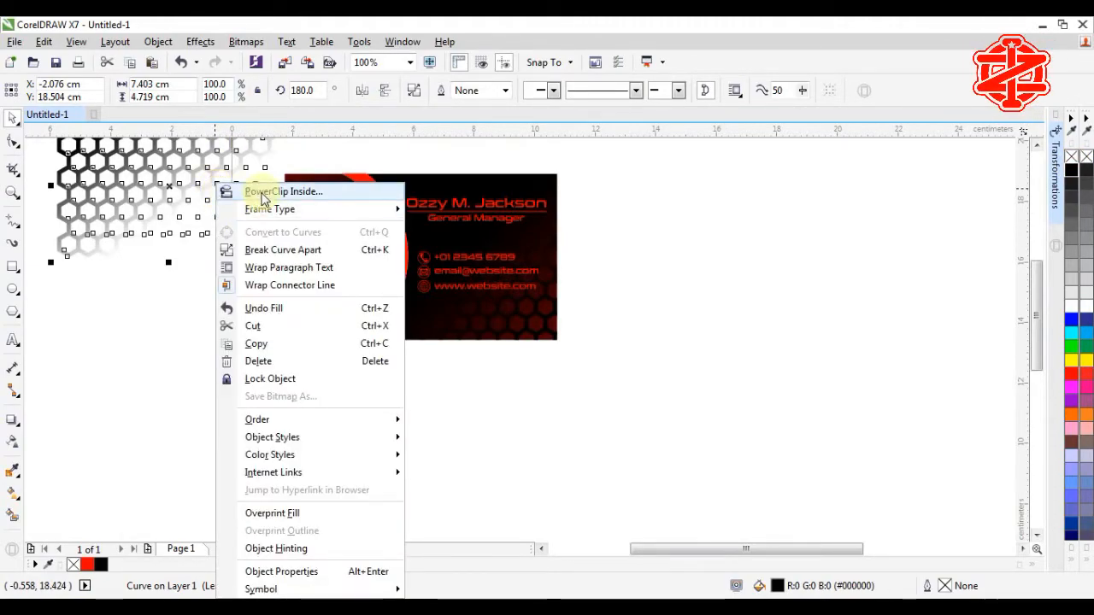
{"action": "left_click", "coordinate": [262, 193]}
{"action": "left_click", "coordinate": [300, 193]}
{"action": "right_click", "coordinate": [310, 195]}
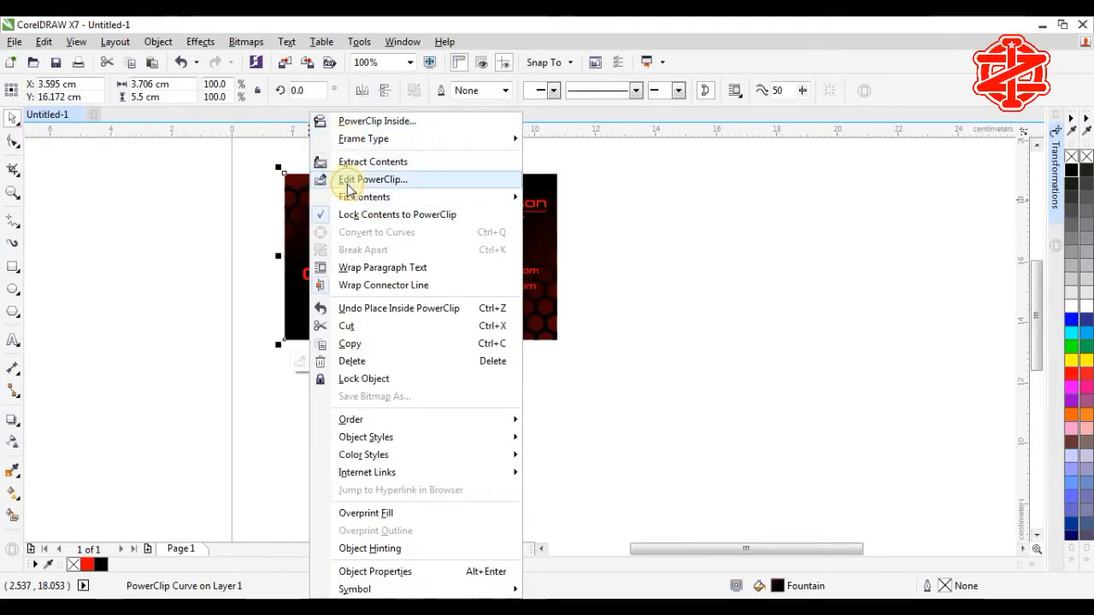
{"action": "left_click", "coordinate": [373, 180]}
{"action": "left_click", "coordinate": [319, 207]}
{"action": "left_click_drag", "start_coordinate": [339, 228], "coordinate": [373, 213]}
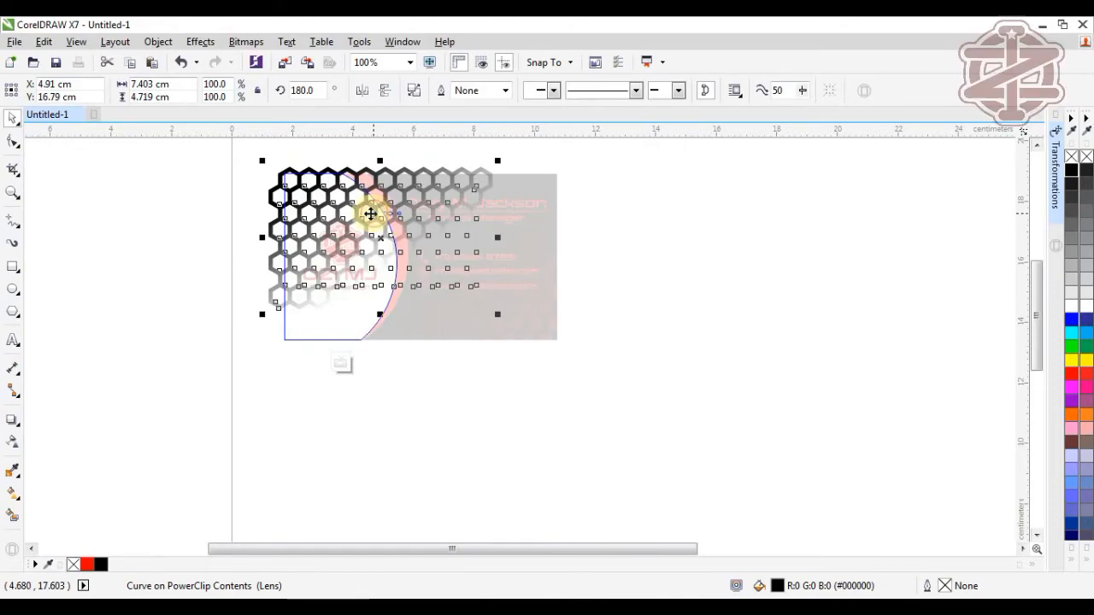
{"action": "right_click", "coordinate": [272, 305]}
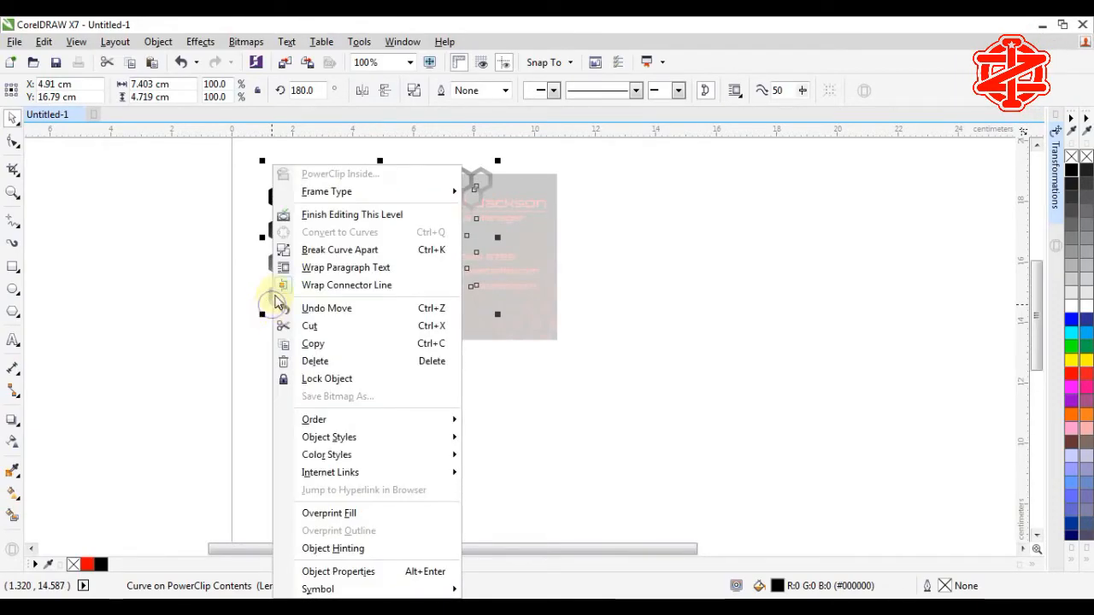
{"action": "left_click", "coordinate": [318, 220]}
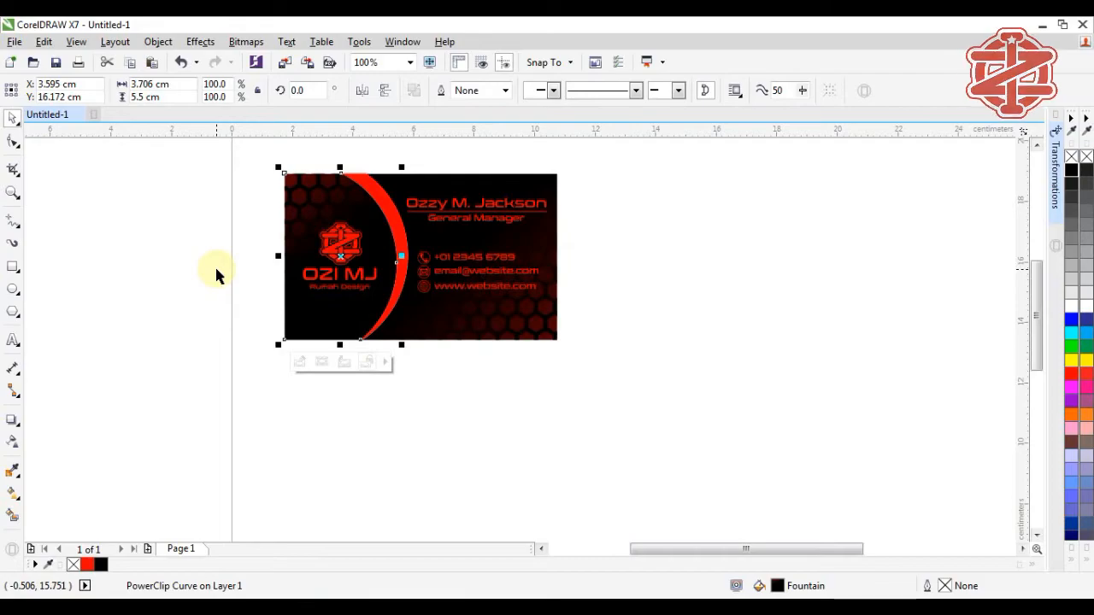
{"action": "left_click", "coordinate": [215, 272]}
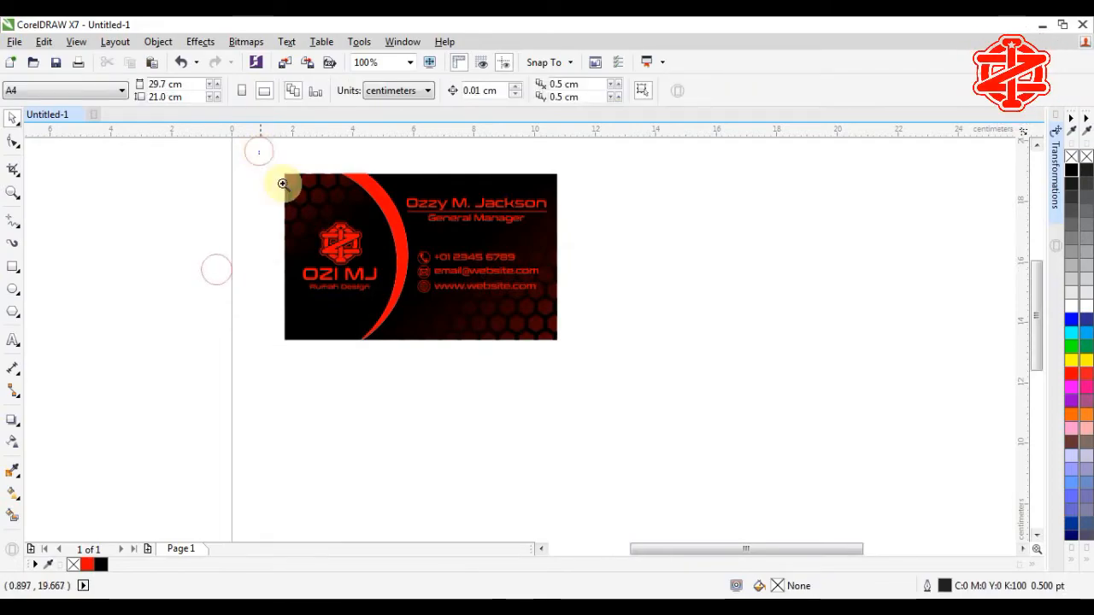
Step: Zoom to the card and drag a top-to-bottom linear gradient across the arc
{"action": "left_click_drag", "start_coordinate": [579, 363], "coordinate": [578, 362]}
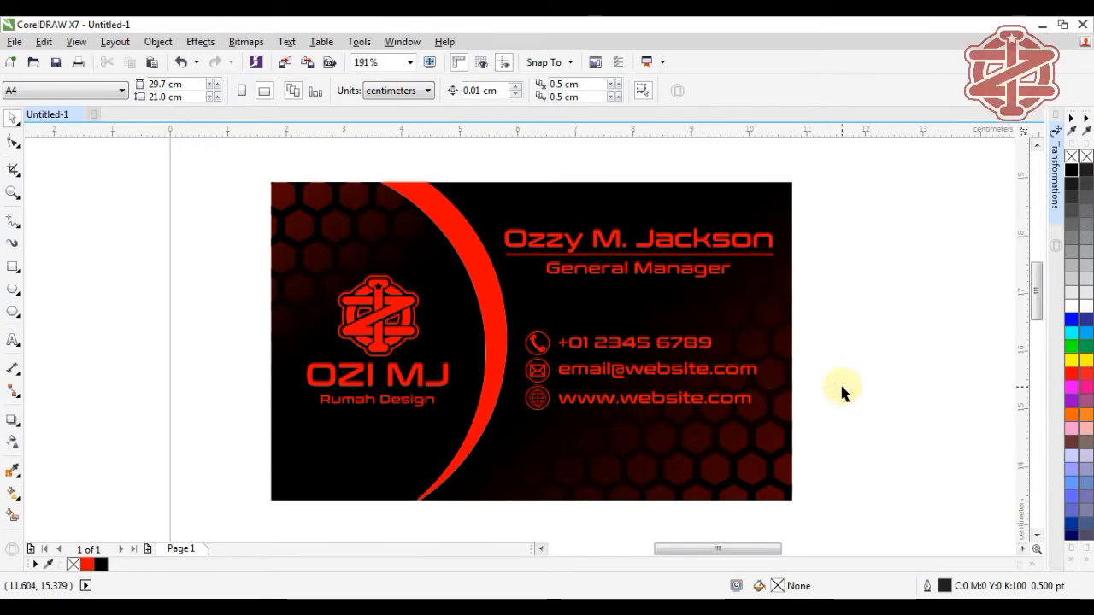
{"action": "left_click", "coordinate": [481, 298]}
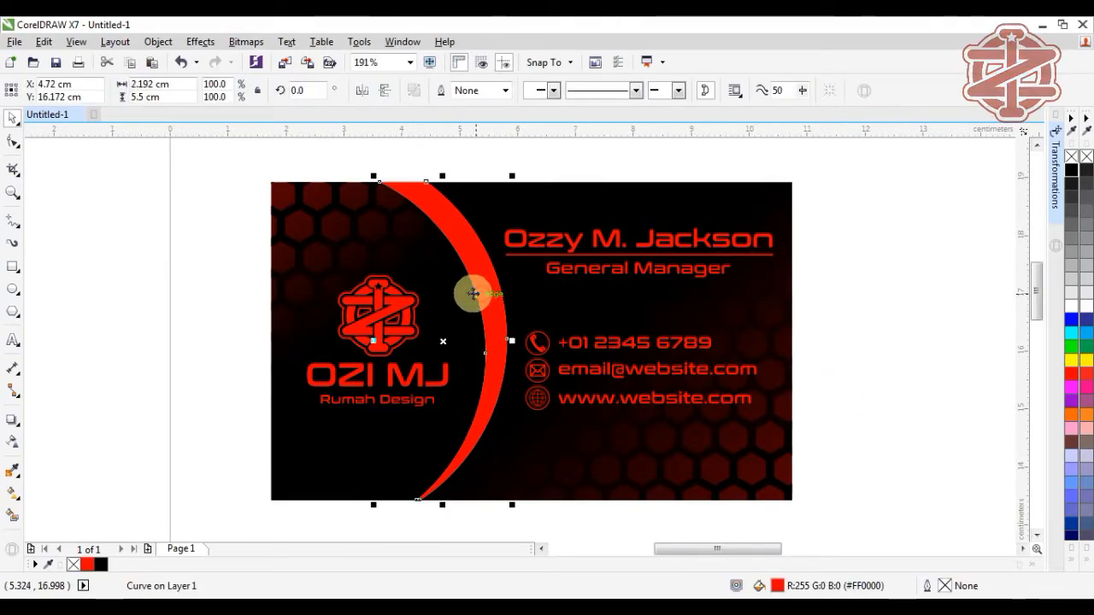
{"action": "left_click", "coordinate": [14, 496]}
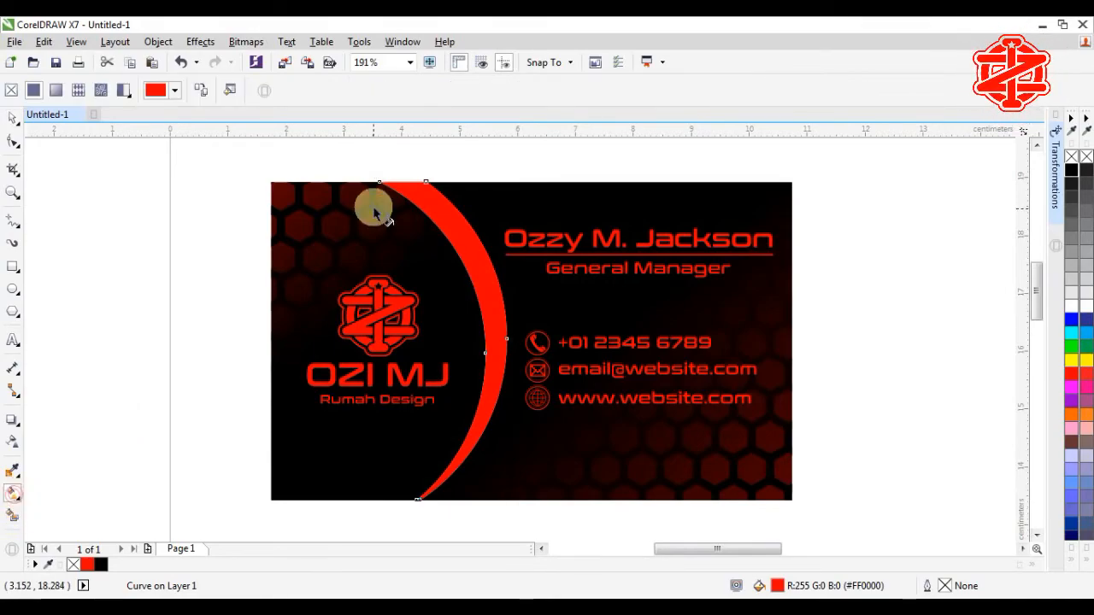
{"action": "left_click_drag", "start_coordinate": [397, 184], "coordinate": [391, 499]}
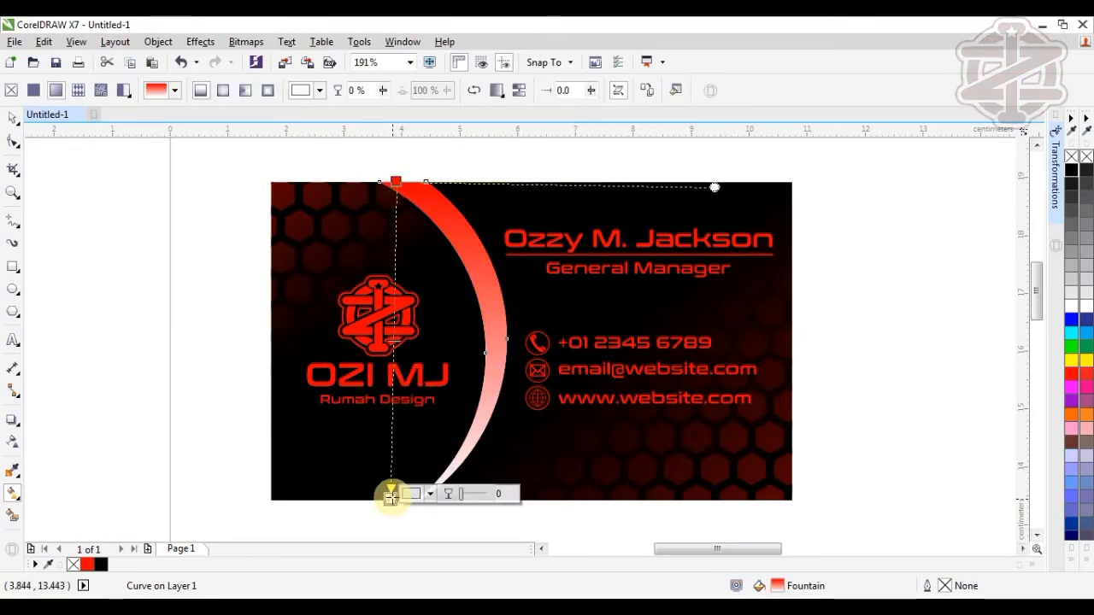
Step: Set both the bottom and top gradient stops to black
{"action": "left_click", "coordinate": [1073, 170]}
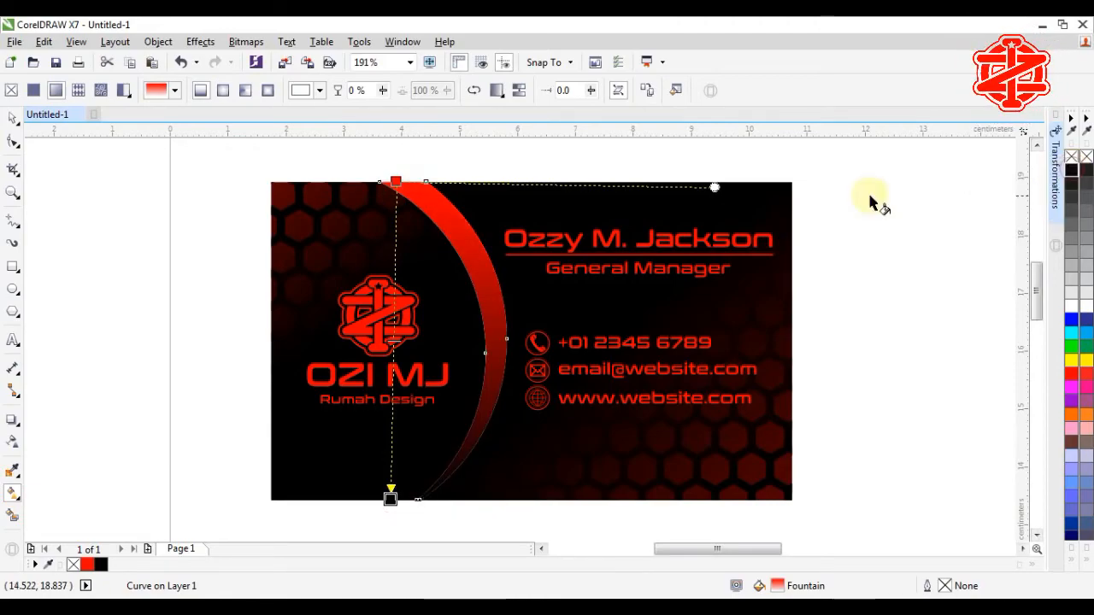
{"action": "left_click", "coordinate": [397, 179]}
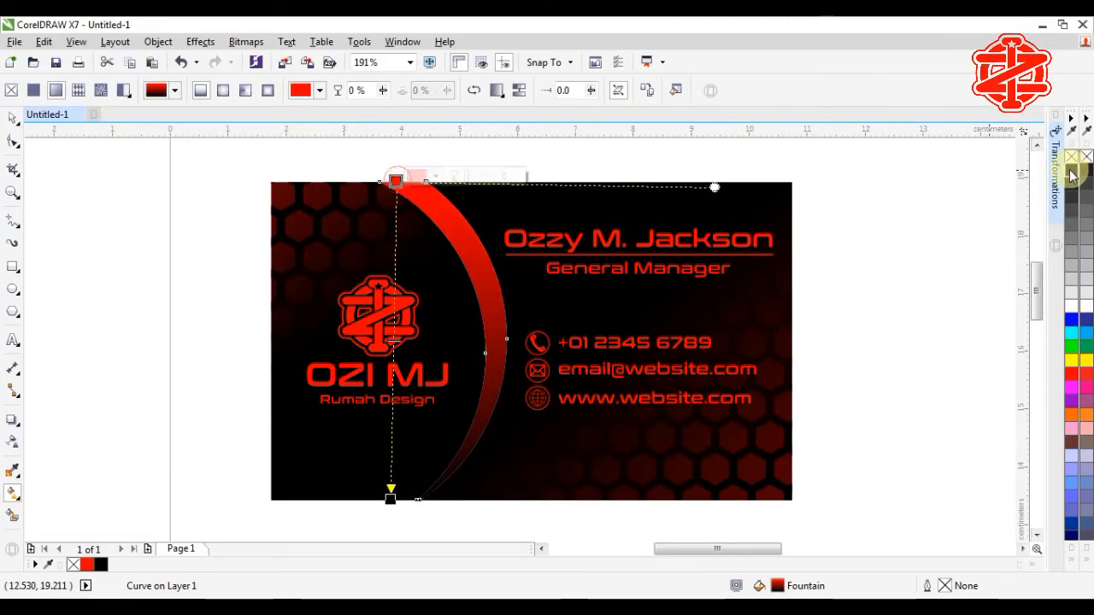
{"action": "left_click", "coordinate": [1073, 173]}
Step: Add a red gradient stop and move it to the 50% midpoint
{"action": "double_click", "coordinate": [394, 274]}
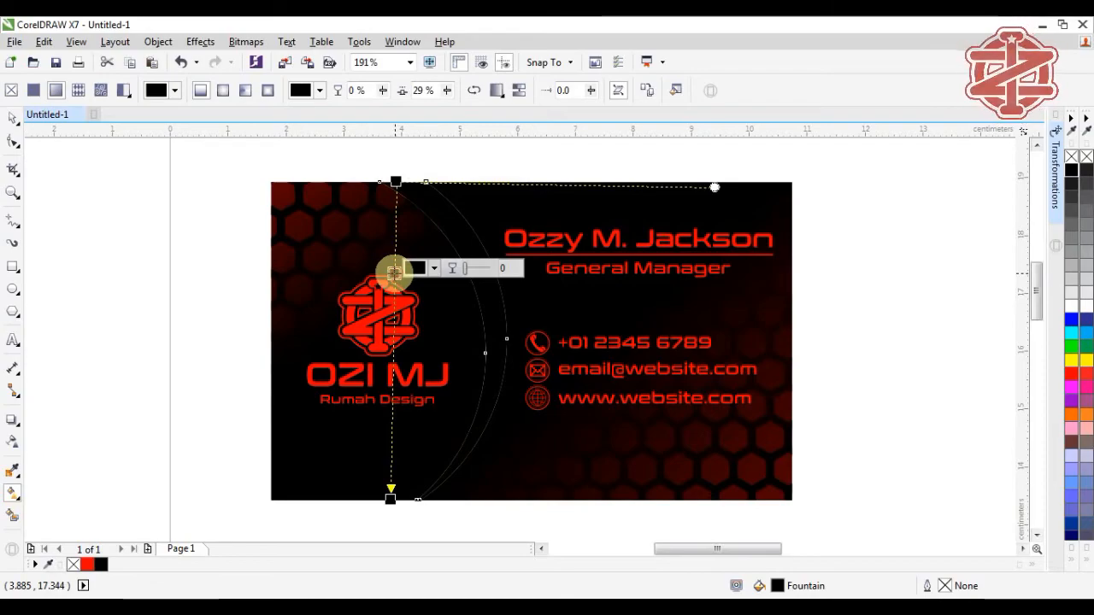
{"action": "left_click", "coordinate": [675, 269]}
{"action": "left_click", "coordinate": [1072, 376]}
{"action": "left_click", "coordinate": [392, 274]}
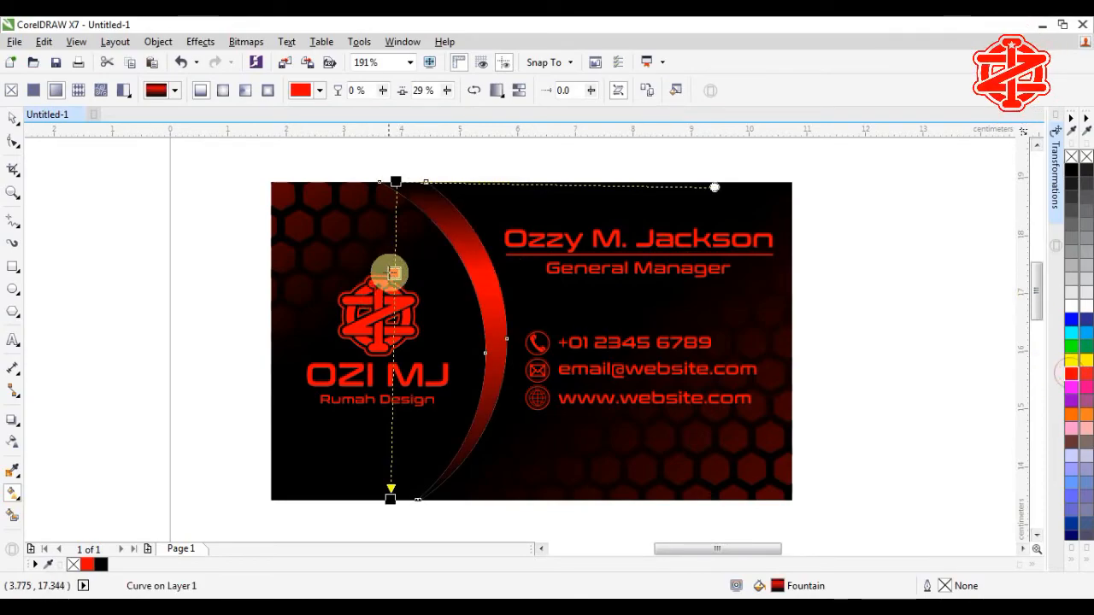
{"action": "left_click_drag", "start_coordinate": [392, 273], "coordinate": [391, 340]}
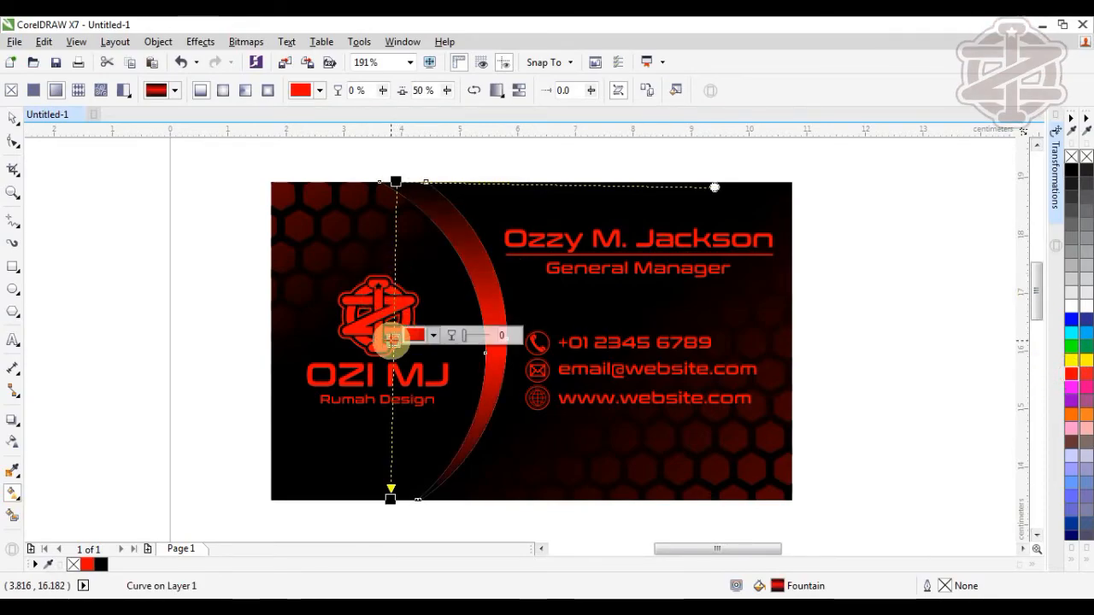
{"action": "left_click", "coordinate": [394, 181]}
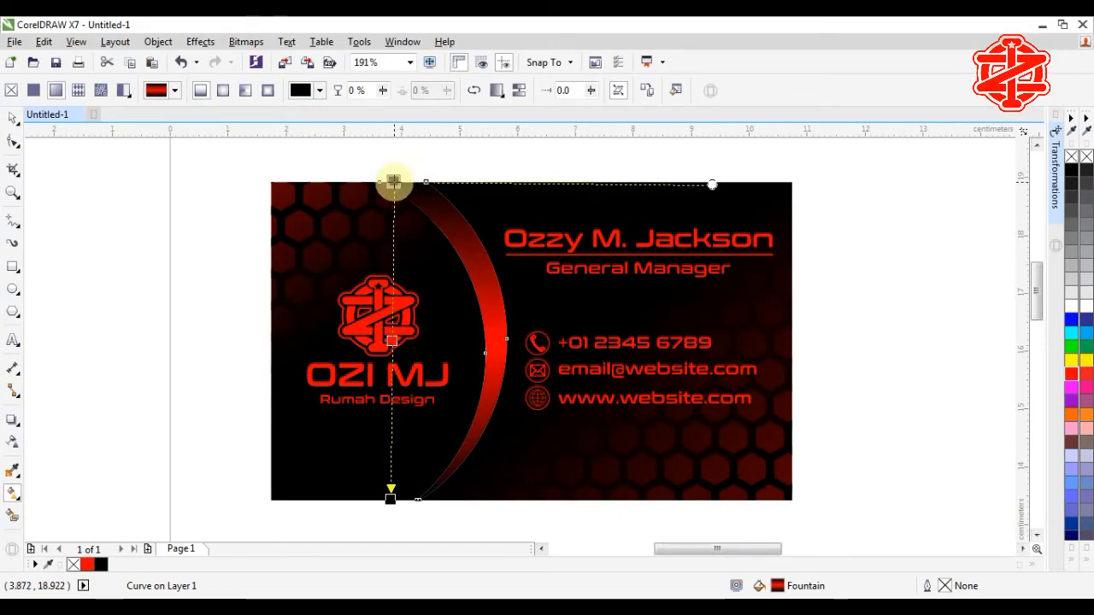
{"action": "left_click", "coordinate": [390, 497]}
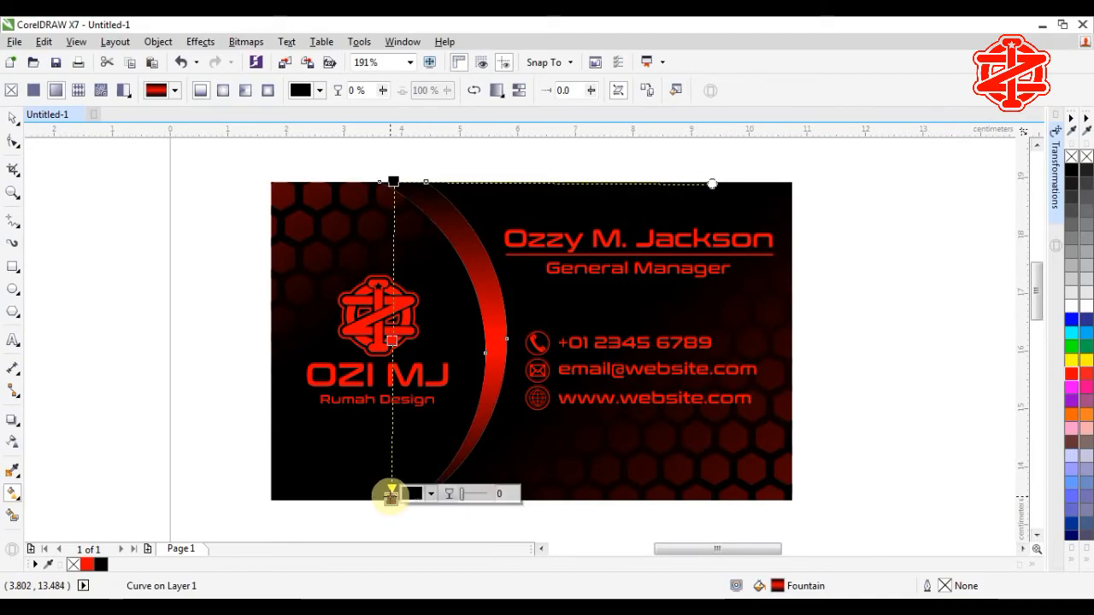
{"action": "left_click", "coordinate": [14, 116]}
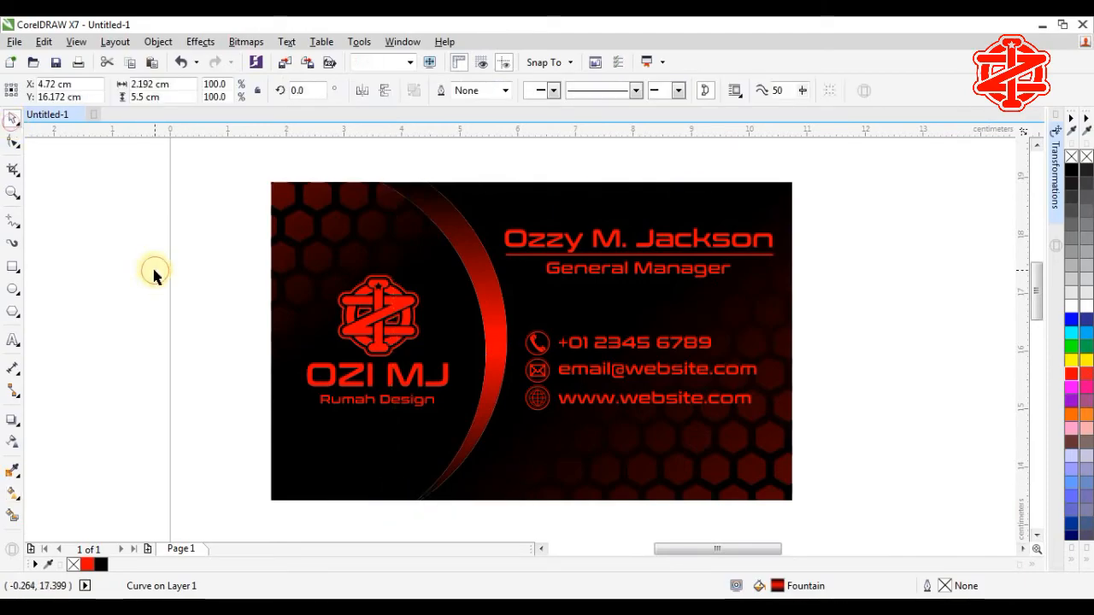
{"action": "left_click", "coordinate": [154, 271]}
{"action": "left_click", "coordinate": [850, 334]}
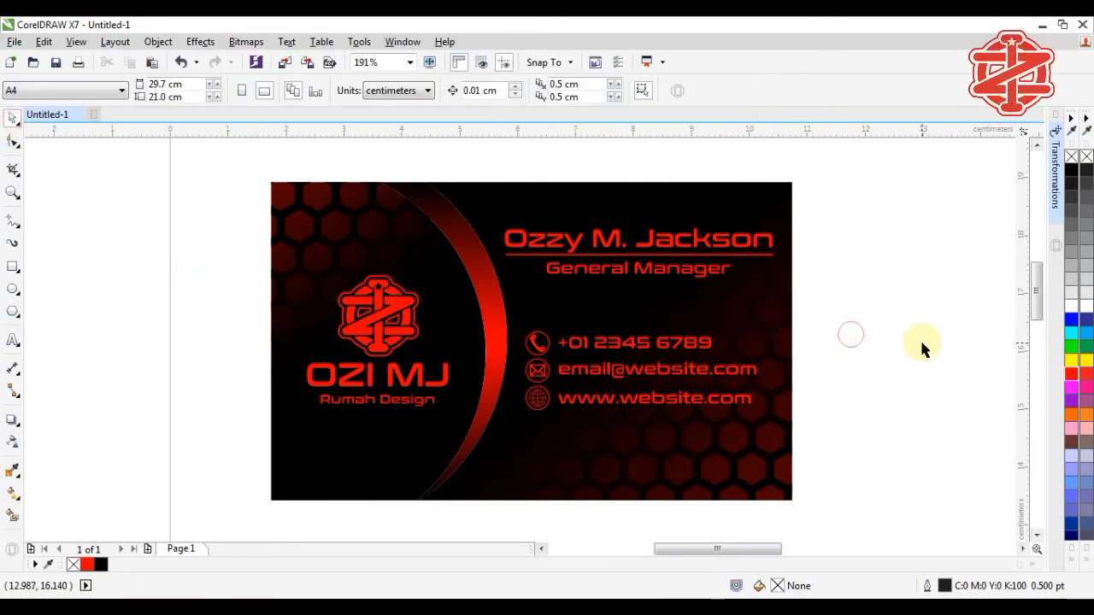